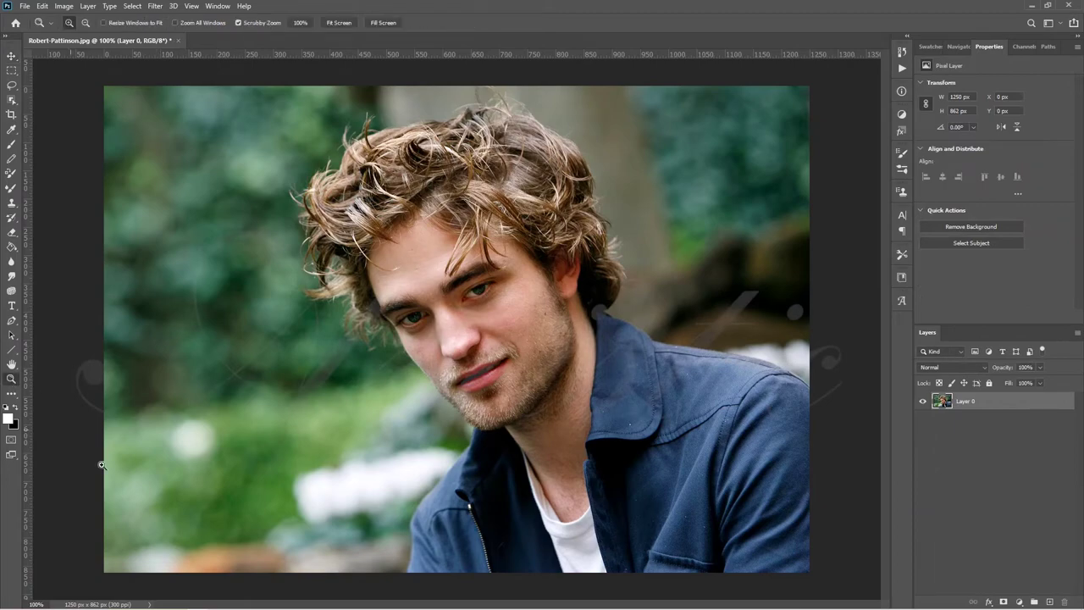
# Zoom in on the chin and start a Freeform Pen path at the jacket bottom.
pyautogui.moveTo(398, 567); pyautogui.dragTo(441, 522)
pyautogui.click(11, 320)
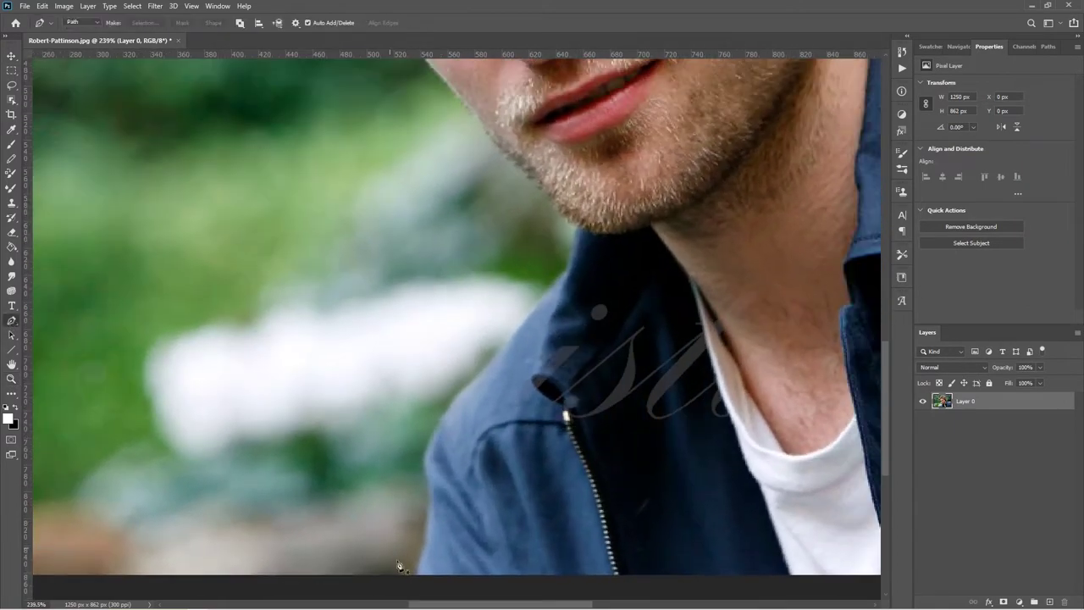
pyautogui.moveTo(408, 584); pyautogui.dragTo(425, 559)
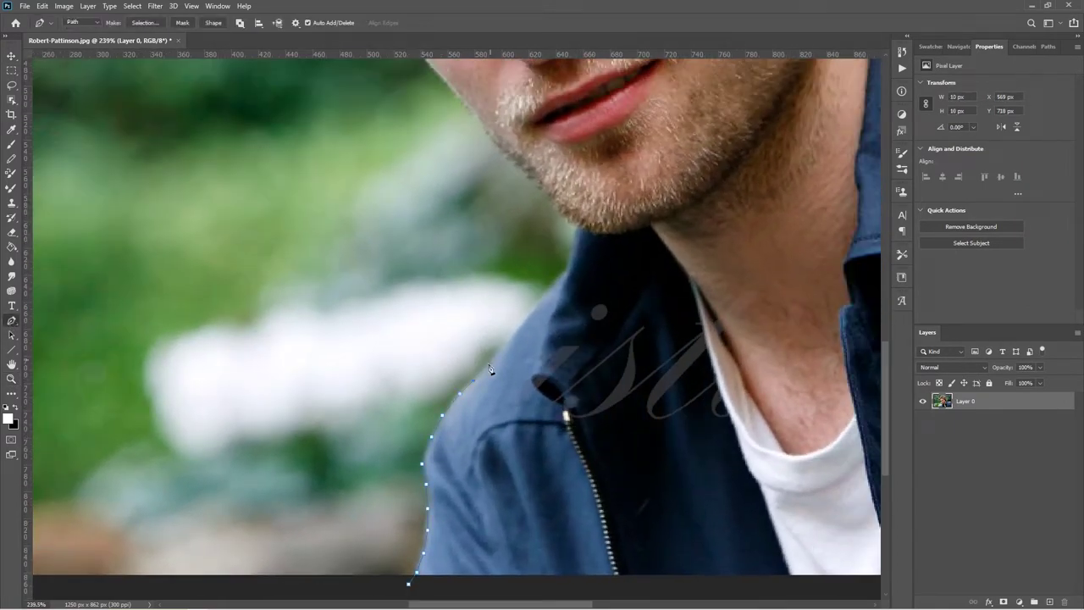
pyautogui.scroll(5, 573, 446)
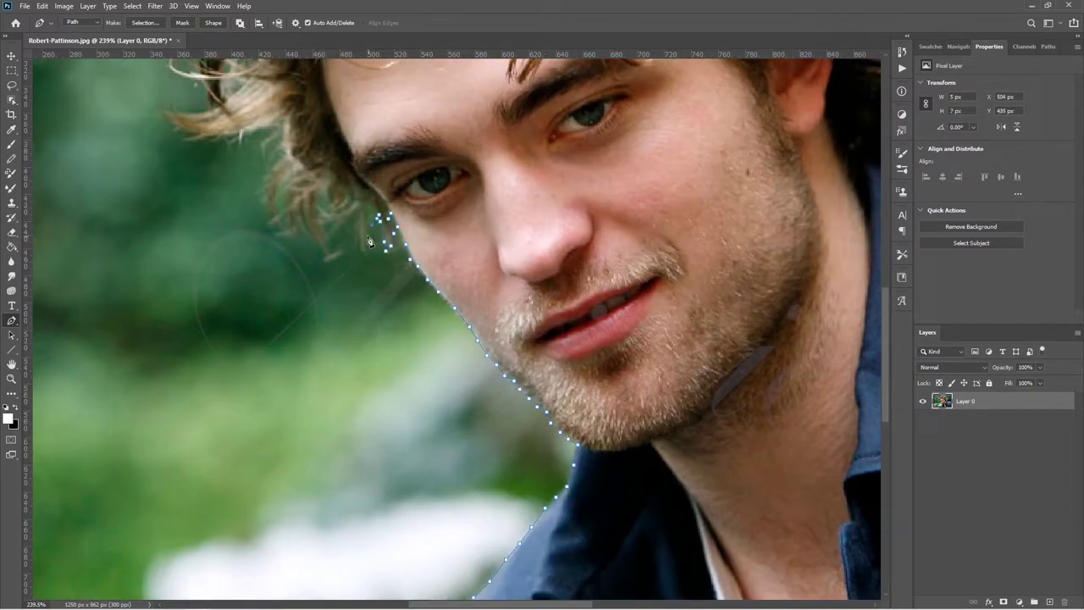
# Trace the path up the jaw and left hair edge into the top curls.
pyautogui.click(321, 251)
pyautogui.moveTo(284, 148)
pyautogui.mouseDown()
pyautogui.moveTo(283, 127)
pyautogui.moveTo(229, 146)
pyautogui.moveTo(184, 144)
pyautogui.moveTo(170, 112)
pyautogui.moveTo(187, 400)
pyautogui.mouseUp()
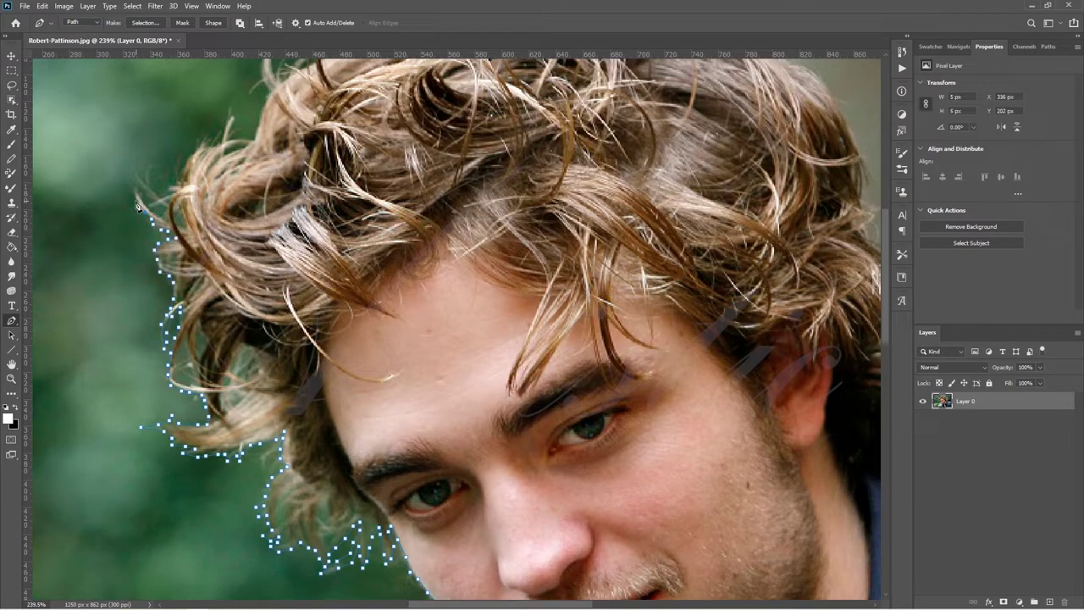
pyautogui.moveTo(147, 164); pyautogui.dragTo(150, 169)
pyautogui.moveTo(207, 136); pyautogui.dragTo(211, 139)
pyautogui.moveTo(269, 100); pyautogui.dragTo(269, 287)
pyautogui.click(265, 246)
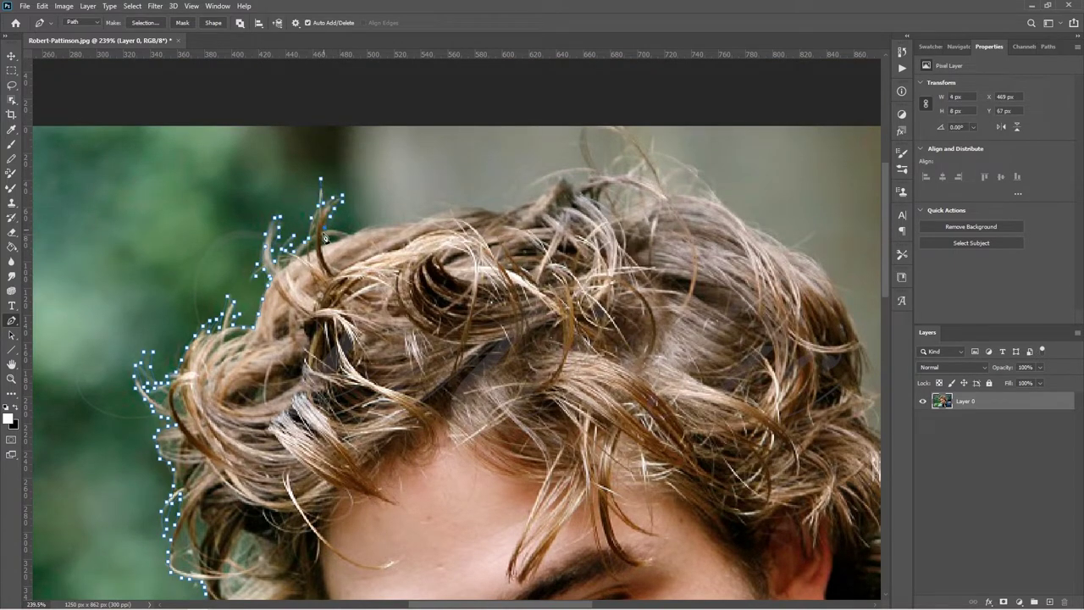
# Extend the path along the top hairline and around the stray top curl.
pyautogui.moveTo(402, 228); pyautogui.dragTo(566, 178)
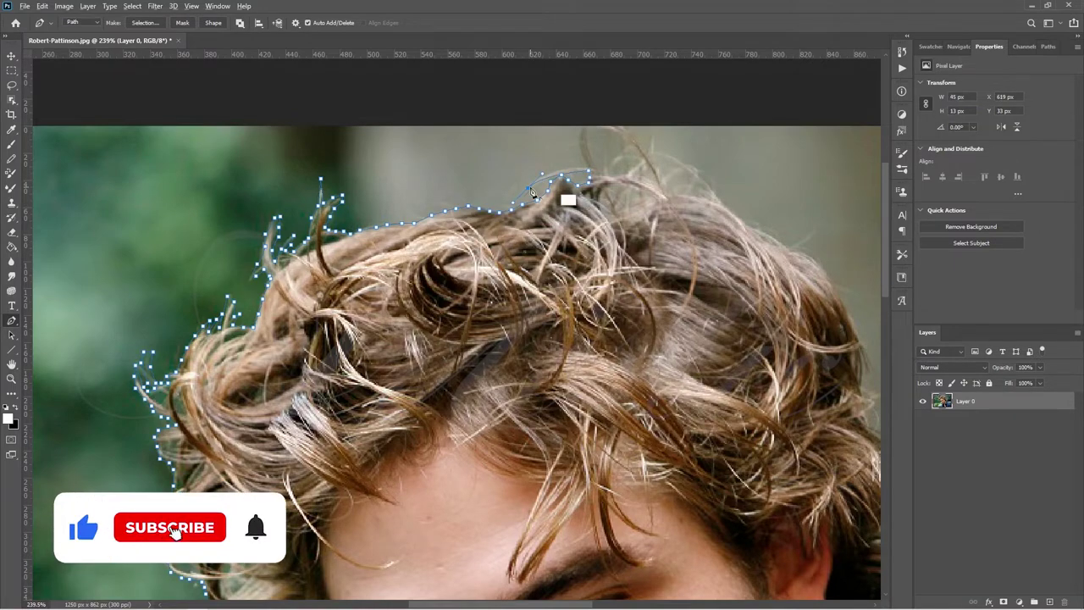
pyautogui.moveTo(548, 163); pyautogui.dragTo(590, 174)
pyautogui.scroll(3, 886, 276)
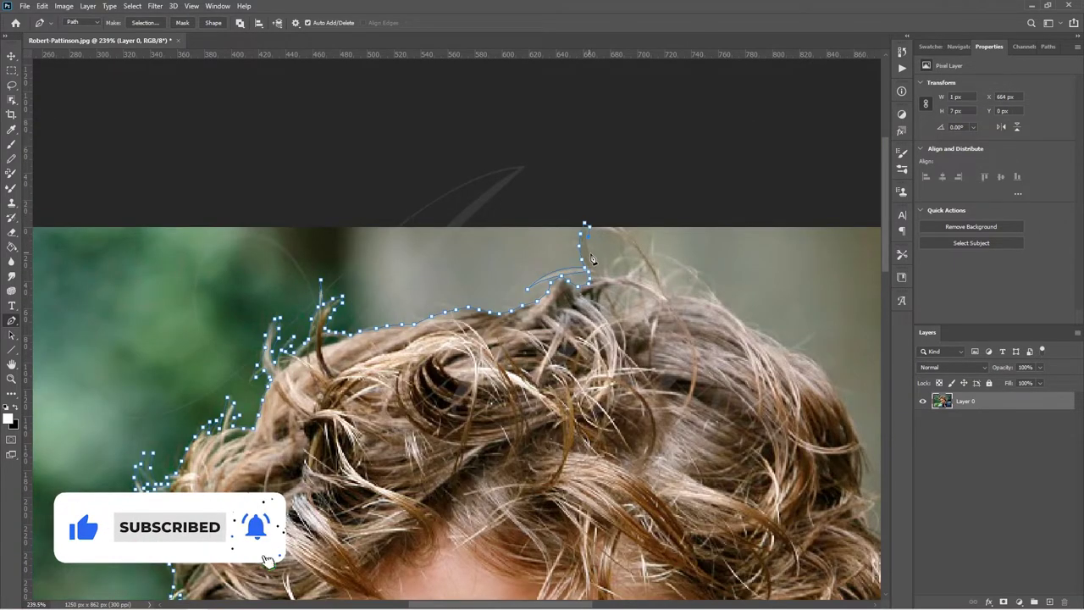
pyautogui.click(595, 236)
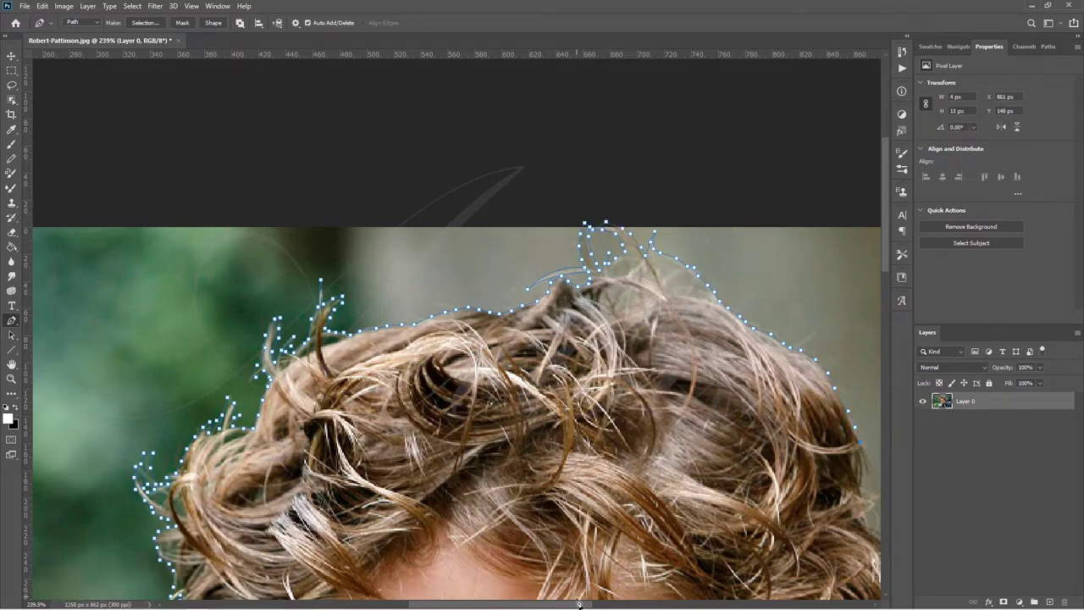
pyautogui.moveTo(579, 604); pyautogui.dragTo(651, 604)
pyautogui.scroll(-5, 884, 258)
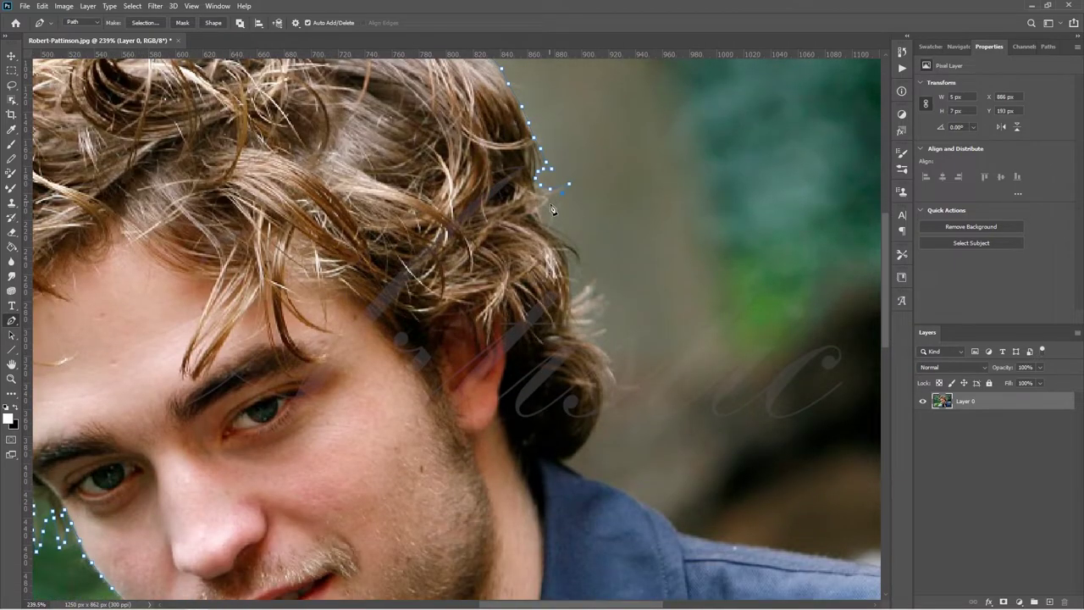
# Carry the path down the right hair side and shoulder, then fit the image on screen.
pyautogui.moveTo(575, 301); pyautogui.dragTo(575, 303)
pyautogui.moveTo(598, 378); pyautogui.dragTo(593, 442)
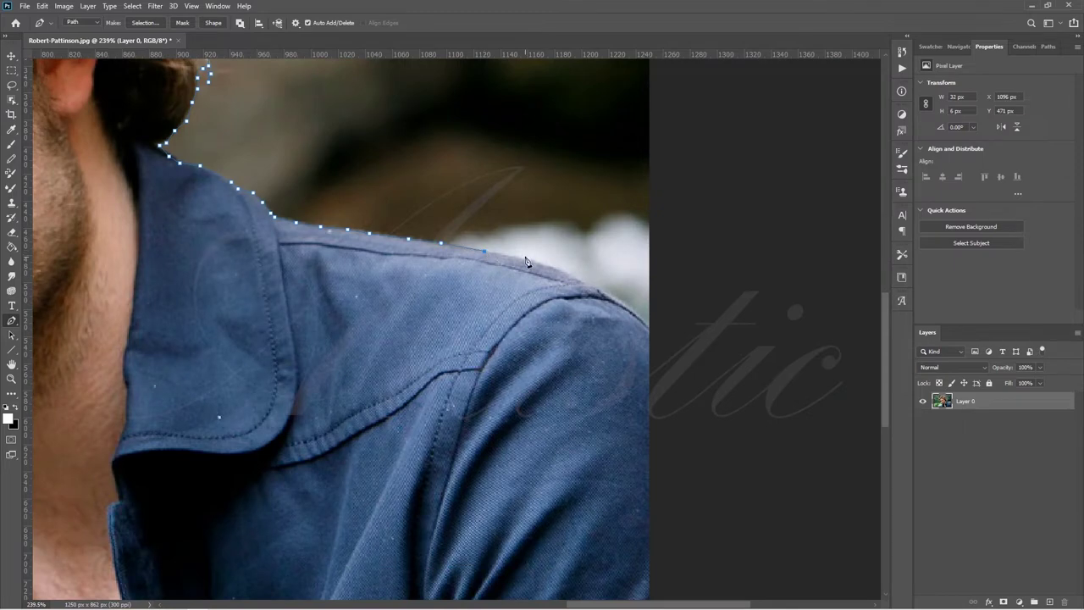
pyautogui.moveTo(648, 604)
pyautogui.mouseDown()
pyautogui.moveTo(882, 381)
pyautogui.moveTo(701, 389)
pyautogui.mouseUp()
pyautogui.hotkey('ctrl', '0')
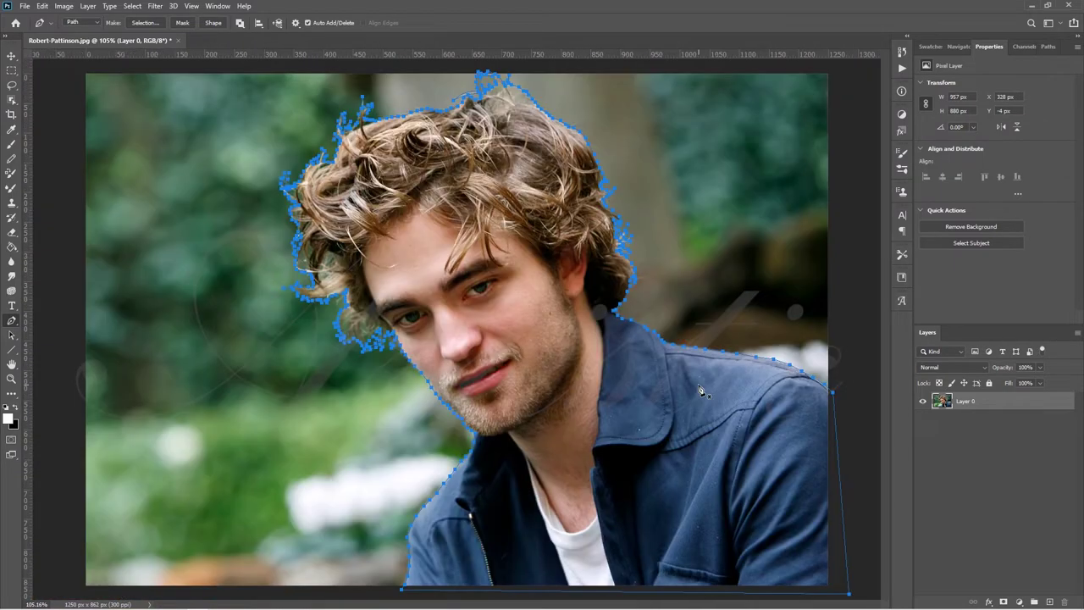
# Turn the finished path into a selection and copy the figure onto its own layer.
pyautogui.rightClick(630, 325)
pyautogui.click(664, 177)
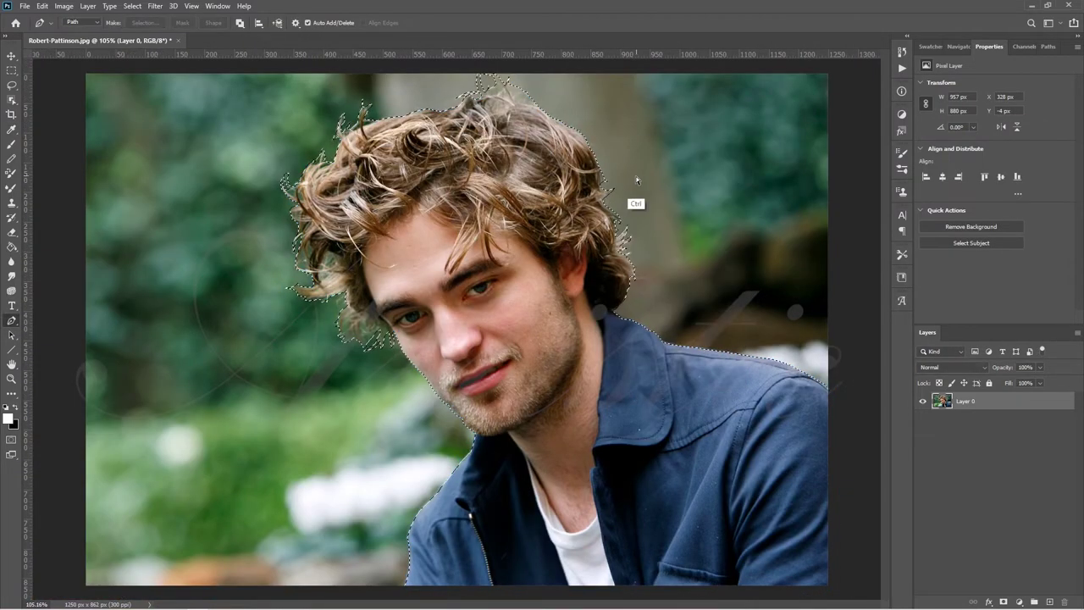
pyautogui.hotkey('ctrl', 'j')
# Cut away green background patches inside the hair and near the eye.
pyautogui.scroll(1, 336, 301)
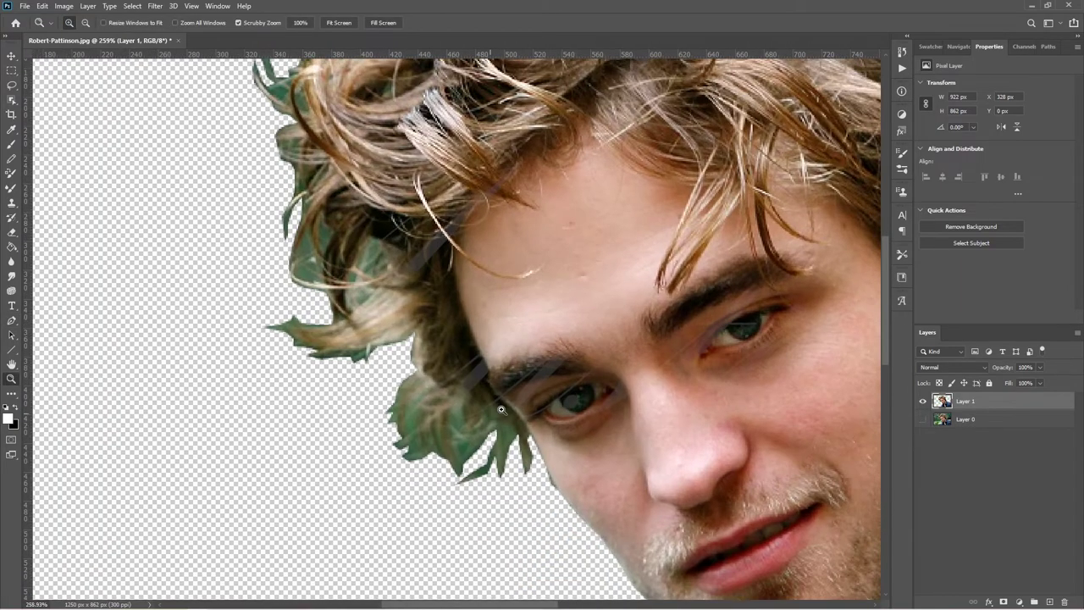
pyautogui.scroll(1, 336, 302)
pyautogui.moveTo(442, 366); pyautogui.dragTo(449, 377)
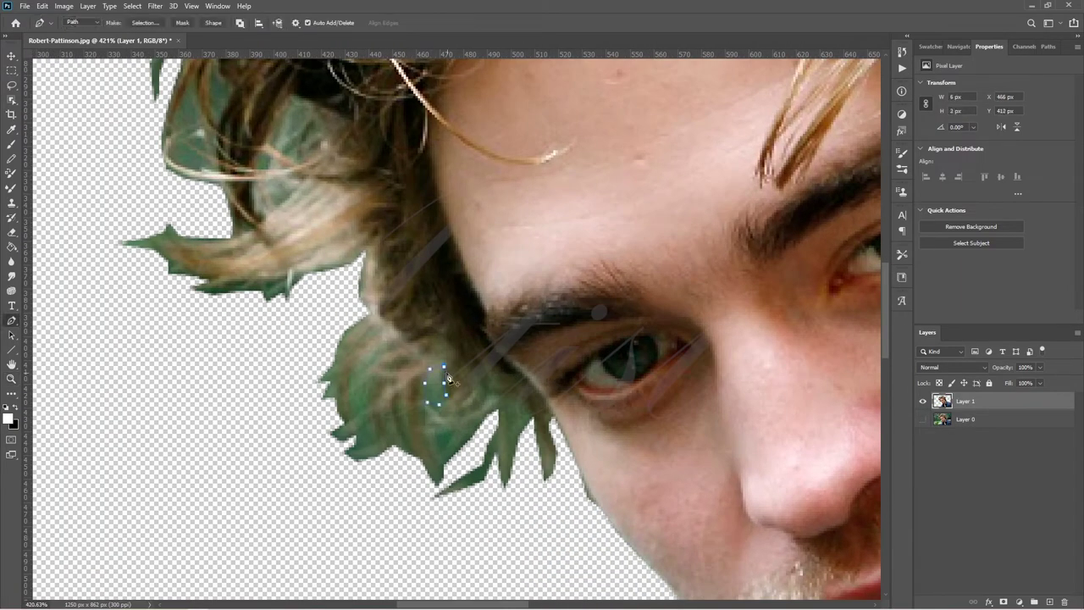
pyautogui.hotkey('ctrl', 'Return')
pyautogui.press('Delete')
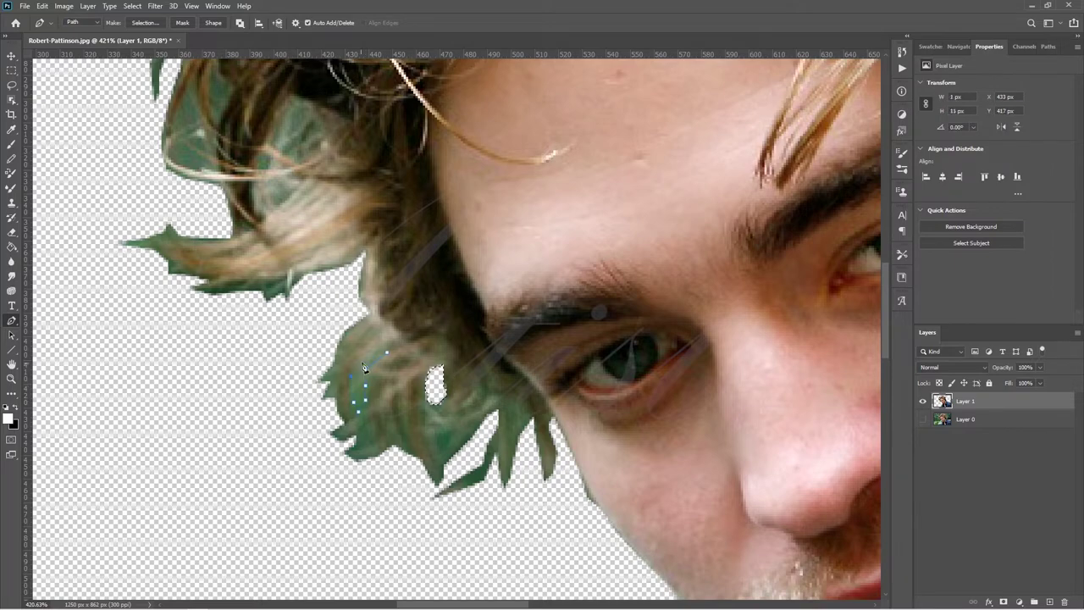
pyautogui.moveTo(359, 354); pyautogui.dragTo(372, 398)
pyautogui.hotkey('ctrl', 'Return')
pyautogui.press('Delete')
pyautogui.moveTo(513, 398); pyautogui.dragTo(525, 424)
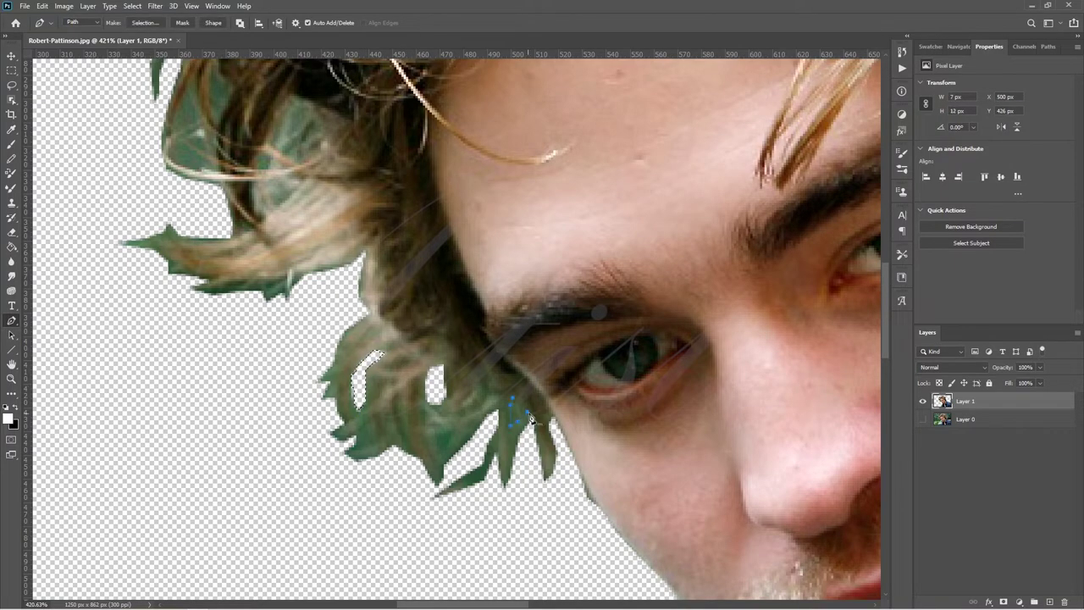
pyautogui.hotkey('ctrl', 'Return')
pyautogui.press('Delete')
# Delete the remaining green patches in the lower and upper-left hair, then start a new document.
pyautogui.scroll(5, 884, 428)
pyautogui.moveTo(215, 340)
pyautogui.mouseDown()
pyautogui.moveTo(222, 396)
pyautogui.moveTo(179, 396)
pyautogui.moveTo(193, 443)
pyautogui.mouseUp()
pyautogui.hotkey('ctrl', 'Return')
pyautogui.press('Delete')
pyautogui.hotkey('ctrl', 'Return')
pyautogui.press('Delete')
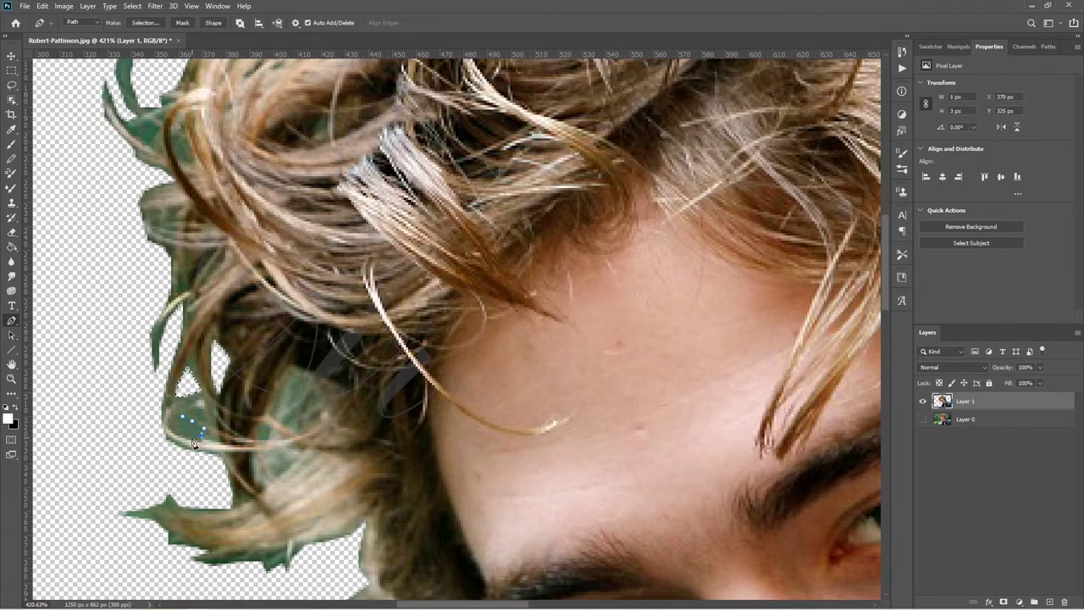
pyautogui.hotkey('ctrl', 'Return')
pyautogui.press('Delete')
pyautogui.moveTo(161, 129); pyautogui.dragTo(174, 140)
pyautogui.scroll(5, 885, 206)
pyautogui.hotkey('ctrl', '0')
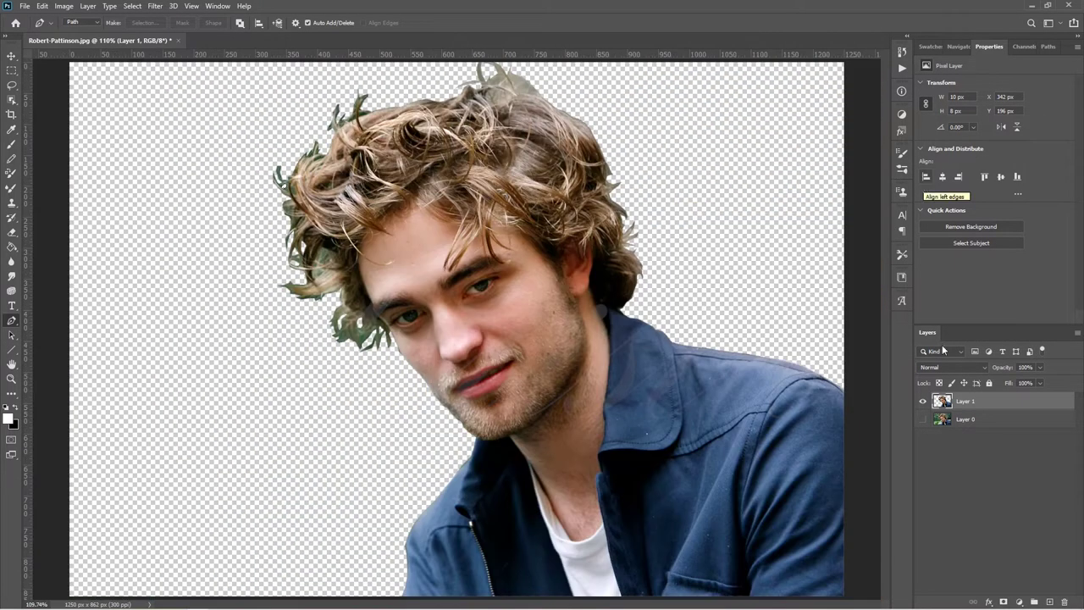
pyautogui.hotkey('ctrl', 'n')
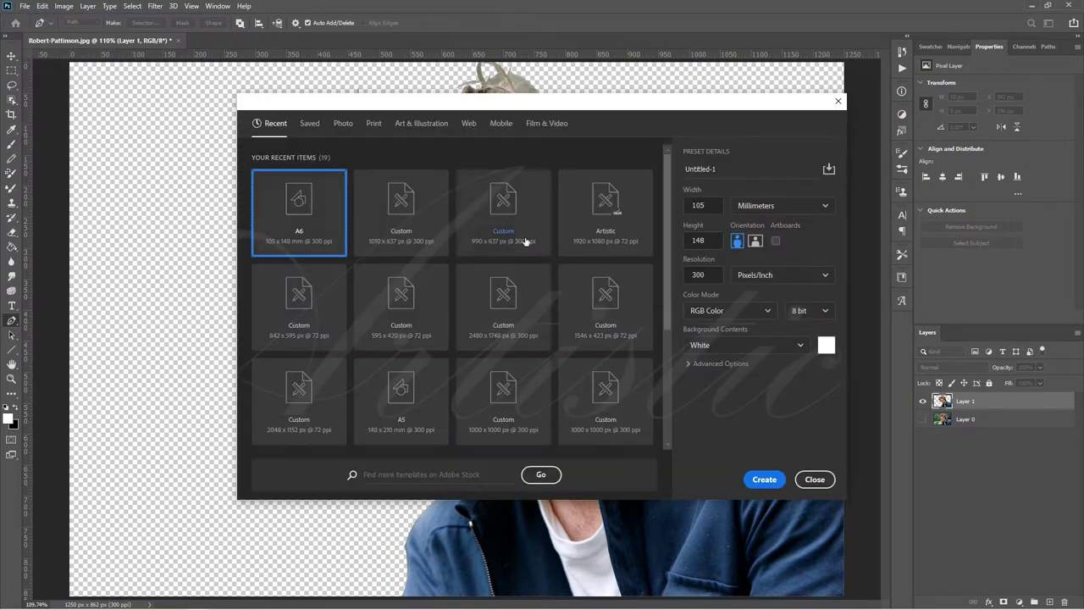
# Create a 1920×1080 document and paste the cut-out figure into it.
pyautogui.click(604, 211)
pyautogui.click(765, 476)
pyautogui.hotkey('ctrl', 'Tab')
pyautogui.hotkey('ctrl', 'c')
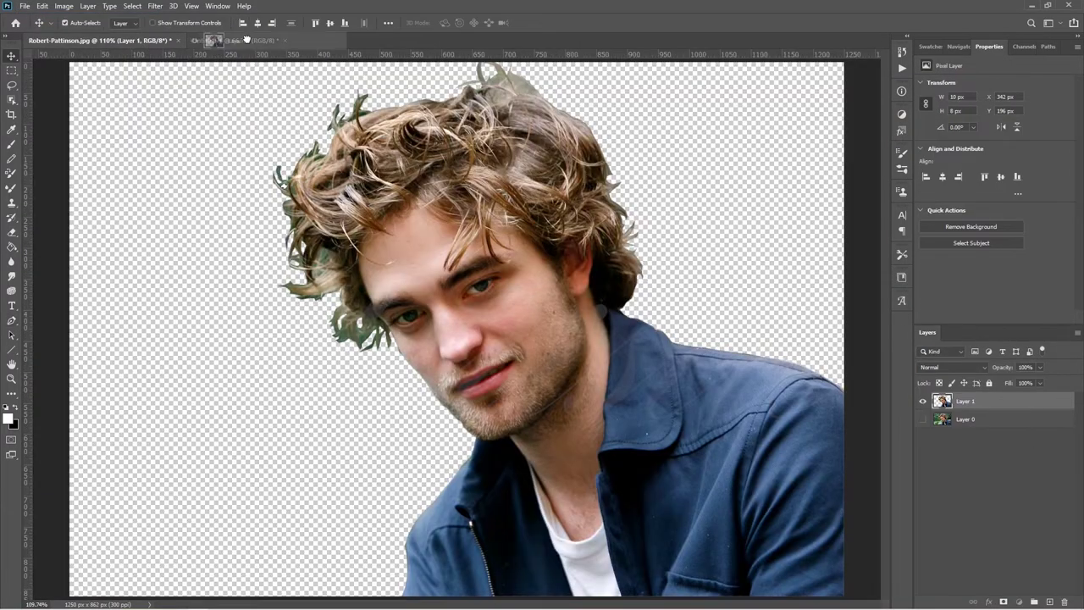
pyautogui.hotkey('ctrl', 'Tab')
pyautogui.hotkey('ctrl', 'v')
# Scale and position the figure on the white canvas, then duplicate its layer.
pyautogui.hotkey('ctrl', 't')
pyautogui.moveTo(413, 218)
pyautogui.mouseDown()
pyautogui.moveTo(447, 291)
pyautogui.moveTo(472, 298)
pyautogui.mouseUp()
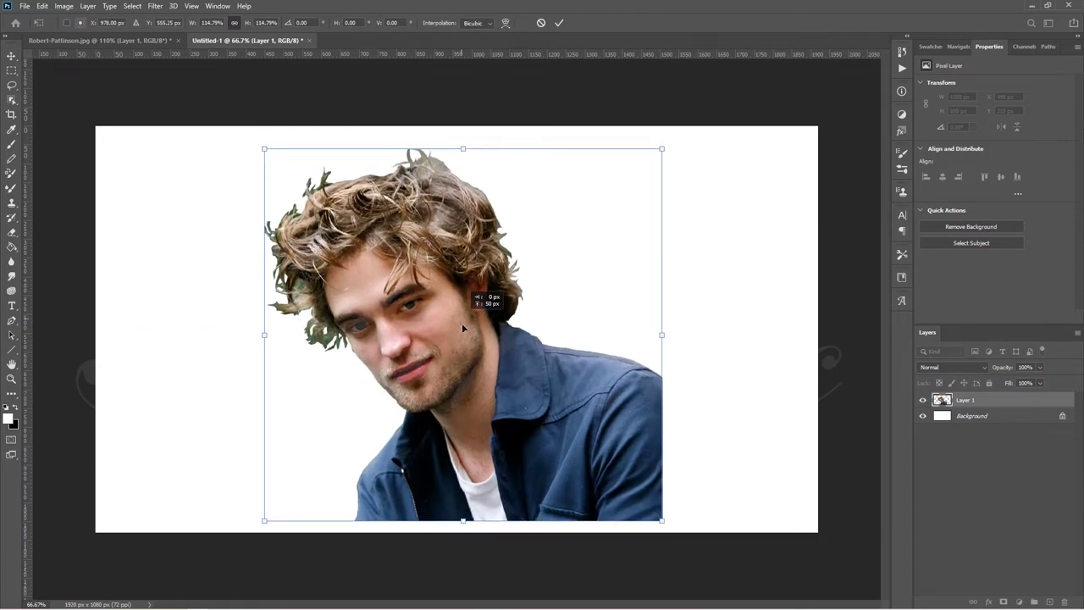
pyautogui.click(559, 25)
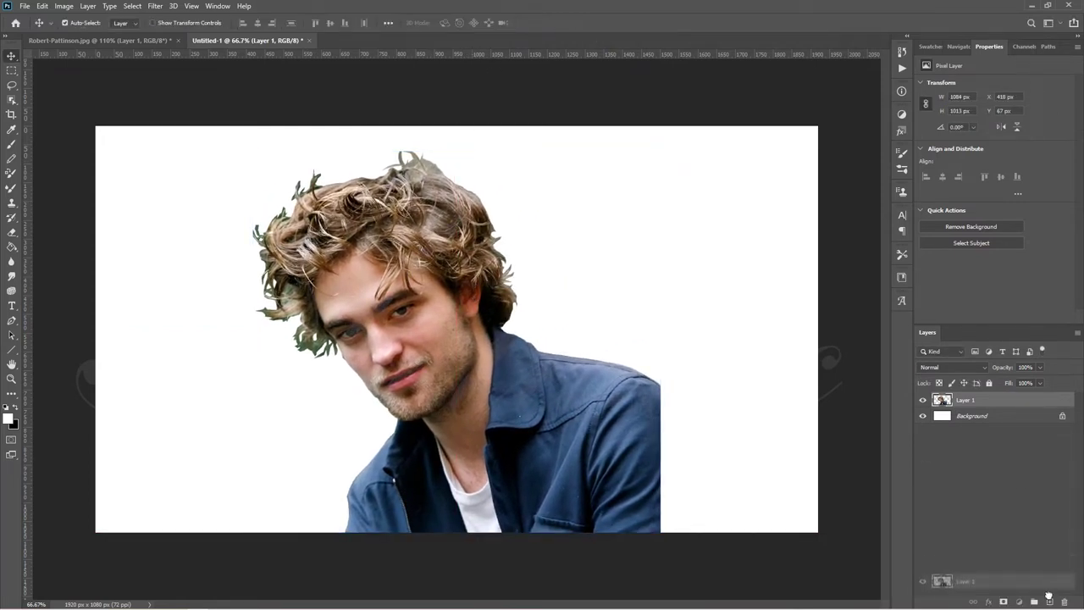
pyautogui.moveTo(965, 399); pyautogui.dragTo(965, 436)
# Sharpen the figure layer twice with Unsharp Mask.
pyautogui.click(965, 400)
pyautogui.click(155, 6)
pyautogui.moveTo(167, 197)
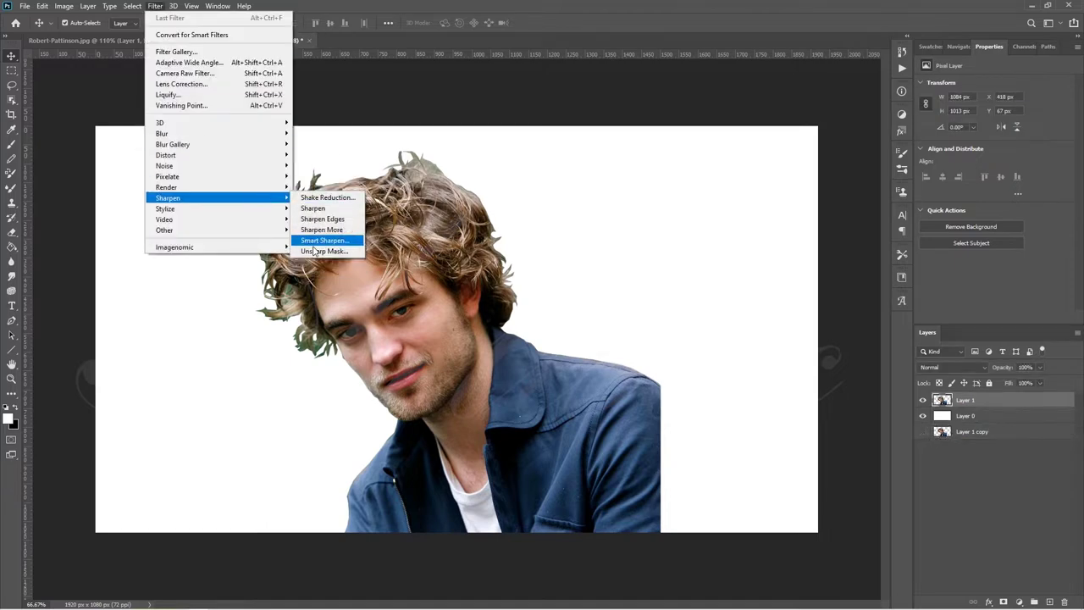
pyautogui.click(326, 240)
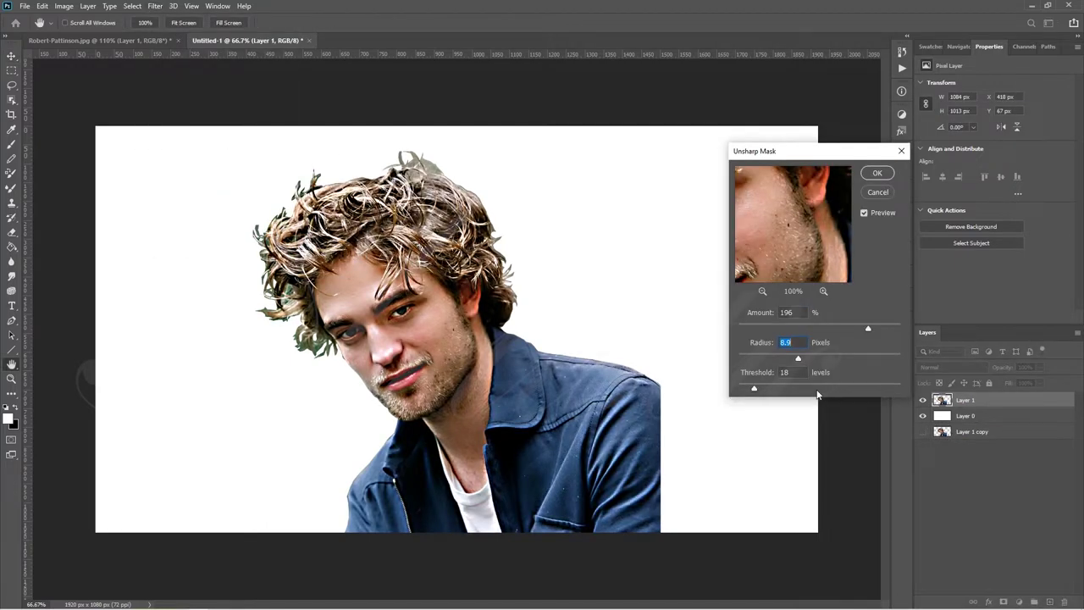
pyautogui.click(877, 175)
pyautogui.click(158, 7)
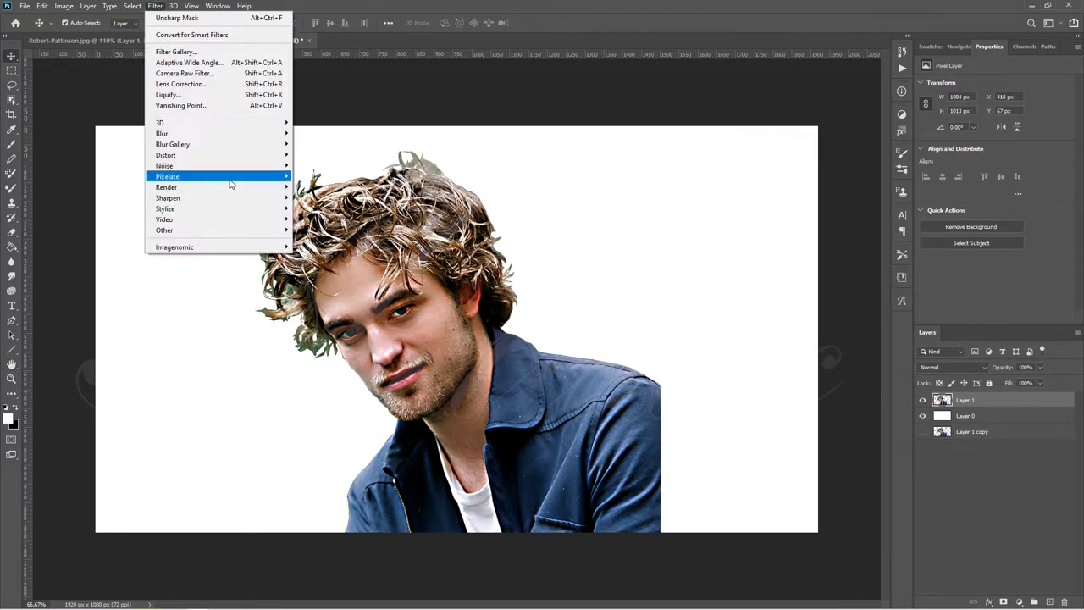
pyautogui.moveTo(167, 197)
pyautogui.click(320, 209)
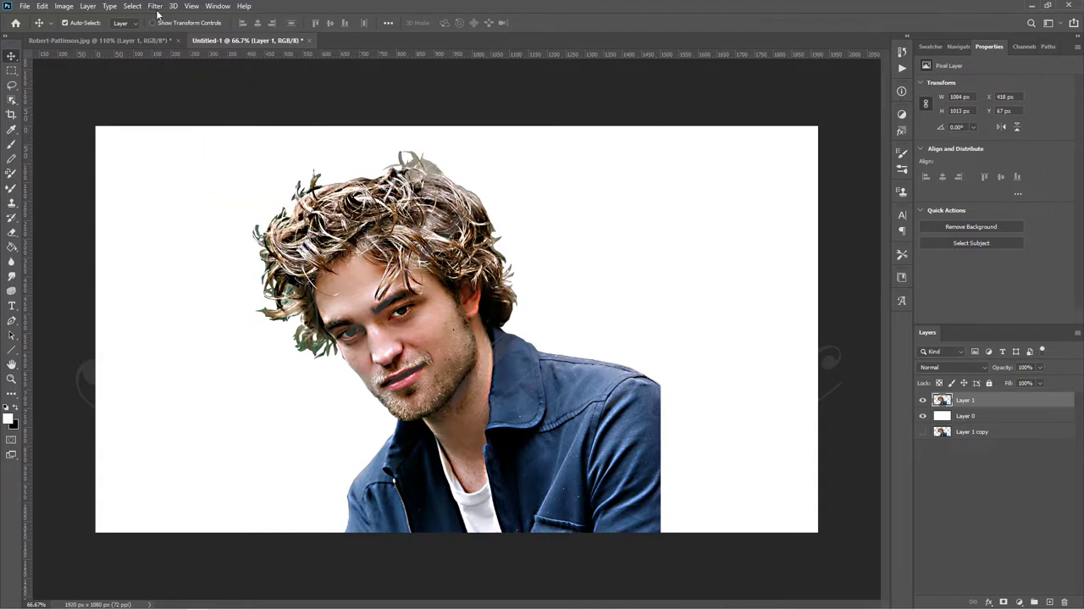
# Add Hue/Saturation (hue +12), slight Brightness/Contrast, and Levels (28, midtone 0.93) adjustments.
pyautogui.click(902, 115)
pyautogui.click(800, 150)
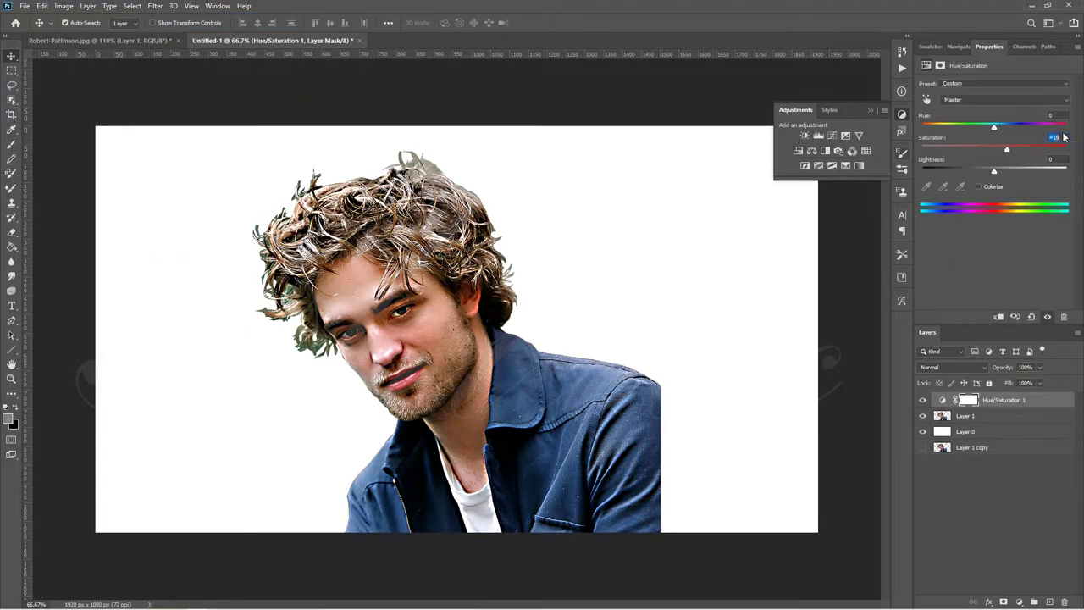
pyautogui.moveTo(994, 126); pyautogui.dragTo(1003, 125)
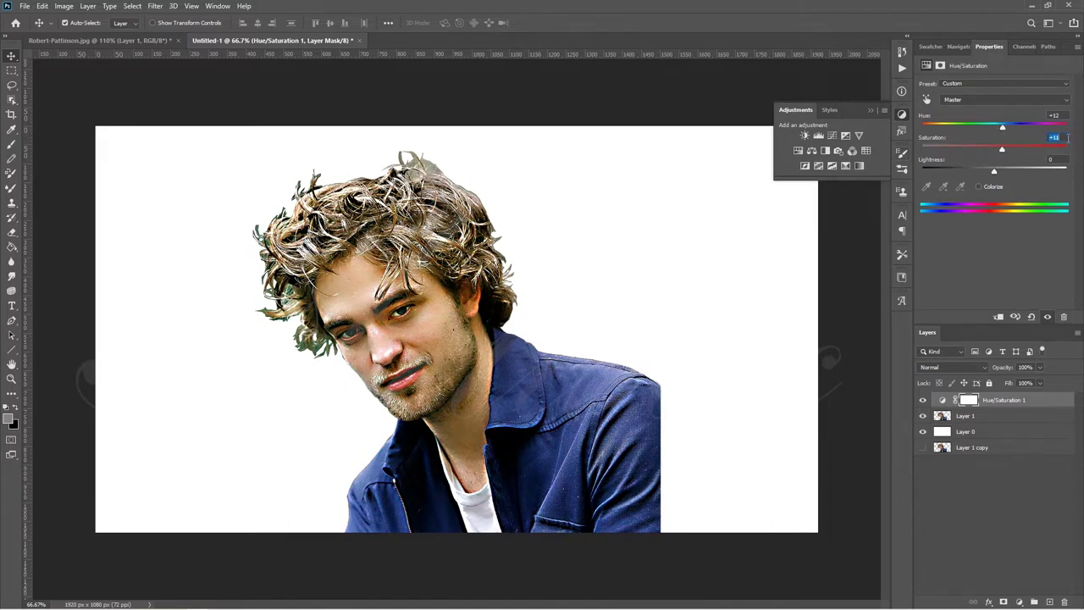
pyautogui.click(804, 135)
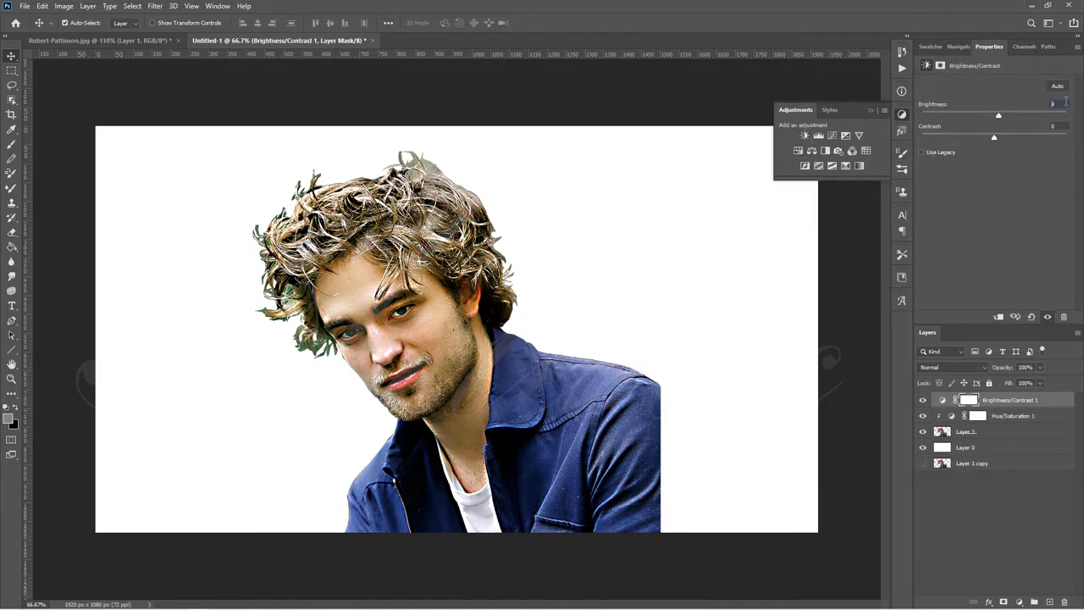
pyautogui.hotkey('shift', 'Up')
pyautogui.hotkey('shift', 'Up')
pyautogui.hotkey('shift', 'Up')
pyautogui.click(818, 135)
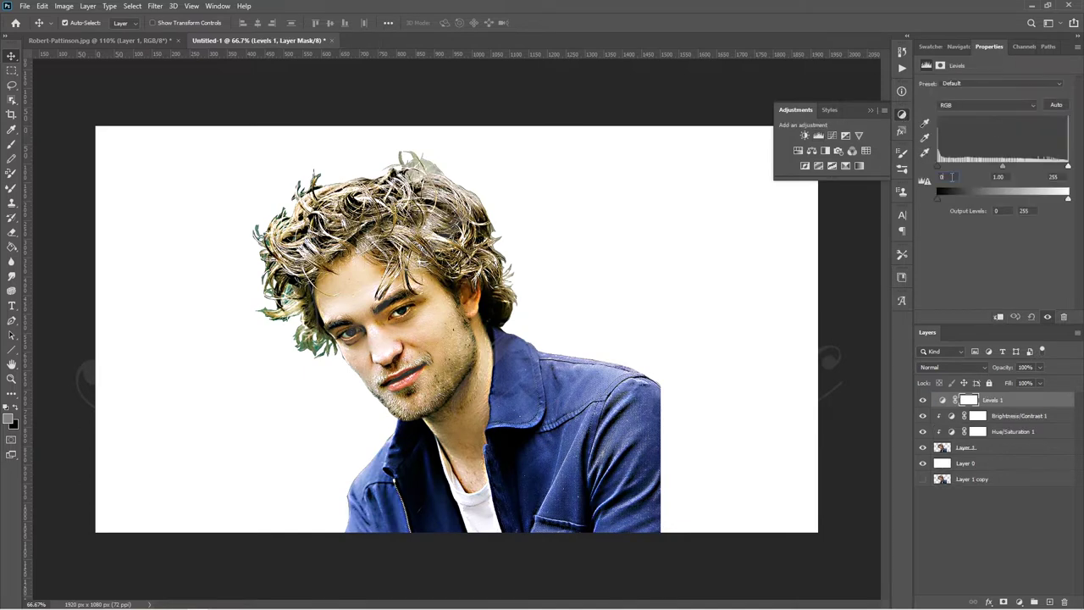
pyautogui.write('28')
pyautogui.click(1006, 176)
pyautogui.write('0.93')
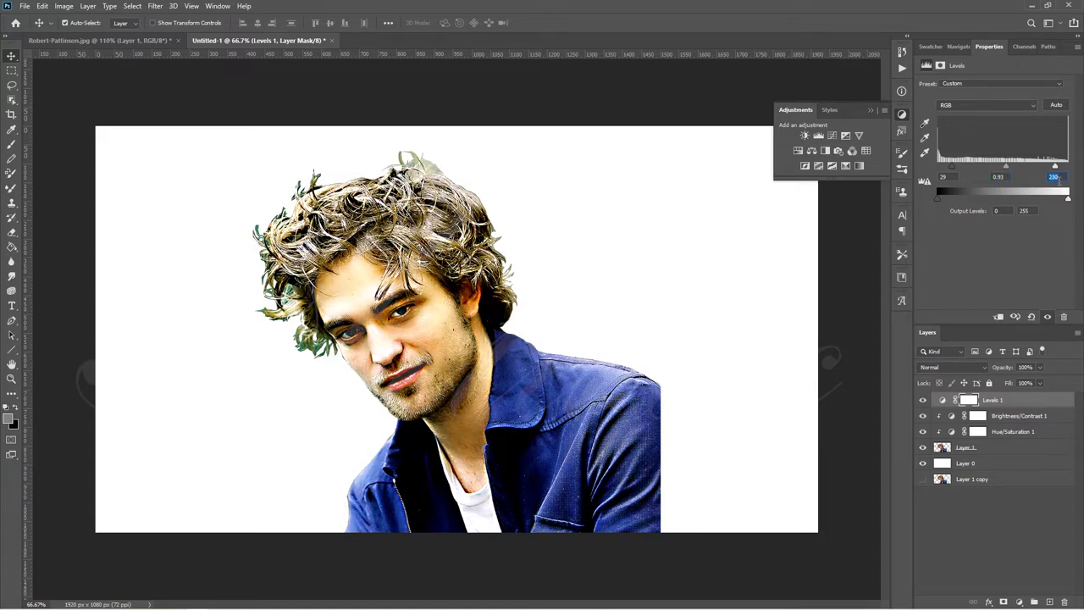
# Duplicate the figure and its adjustments into a hidden backup group at the bottom.
pyautogui.keyDown('shift'); pyautogui.click(966, 447); pyautogui.keyUp('shift')
pyautogui.moveTo(965, 447); pyautogui.dragTo(1051, 604)
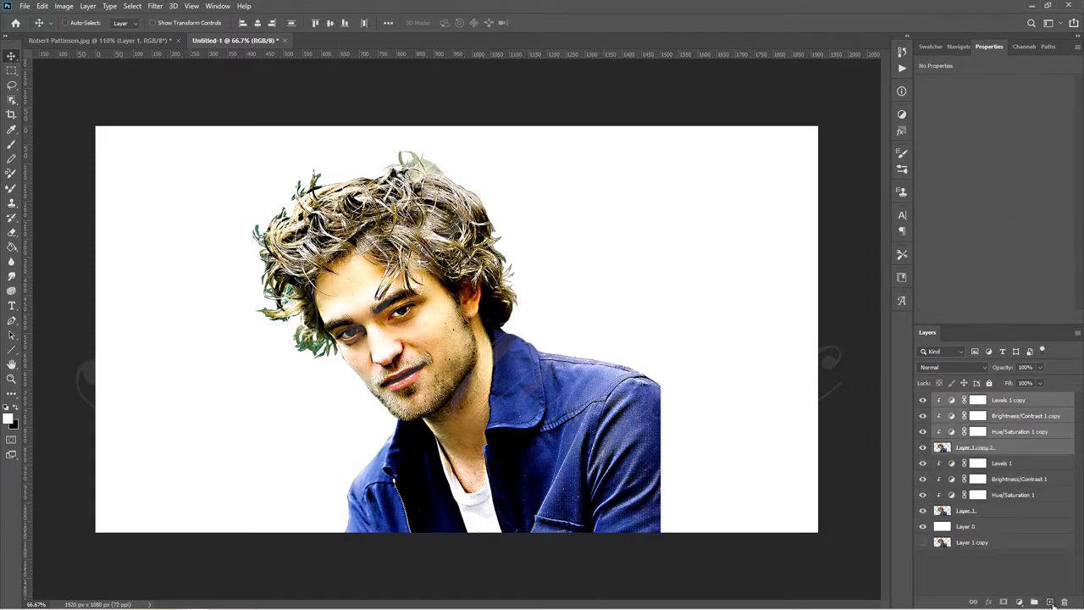
pyautogui.hotkey('ctrl', 'g')
pyautogui.moveTo(965, 399); pyautogui.dragTo(966, 500)
pyautogui.click(922, 494)
# Merge Levels 1 down through Layer 1 into one layer named Image.
pyautogui.click(965, 447)
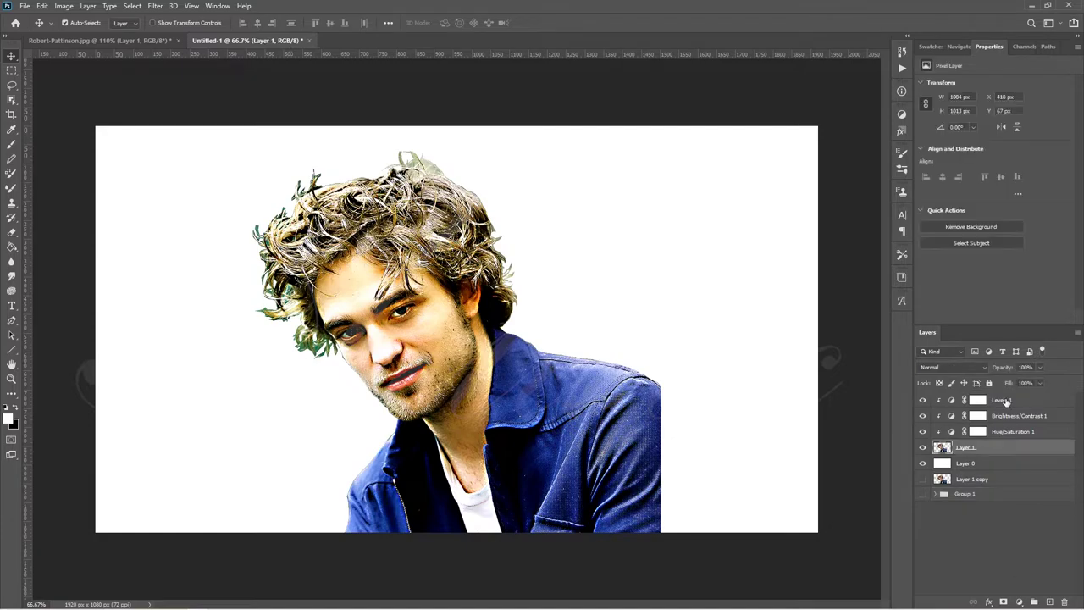
pyautogui.keyDown('shift'); pyautogui.click(1003, 401); pyautogui.keyUp('shift')
pyautogui.hotkey('ctrl', 'e')
pyautogui.doubleClick(965, 399)
pyautogui.write('Image')
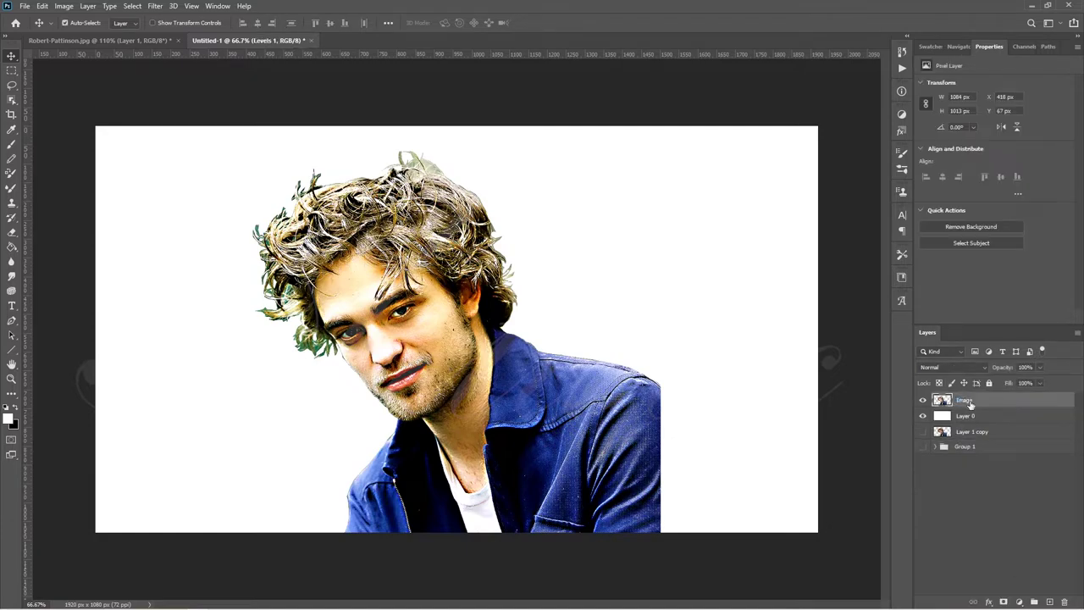
pyautogui.press('Return')
# Zoom in on the face and set up the Smudge tool with a brush tip.
pyautogui.click(12, 379)
pyautogui.click(356, 352)
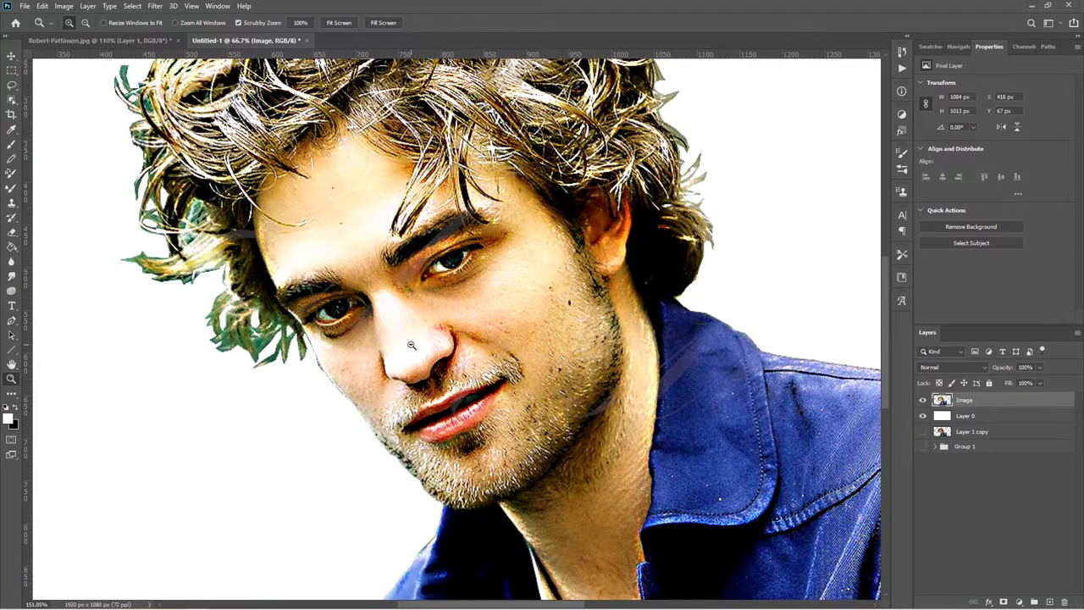
pyautogui.click(11, 276)
pyautogui.click(902, 170)
pyautogui.click(900, 188)
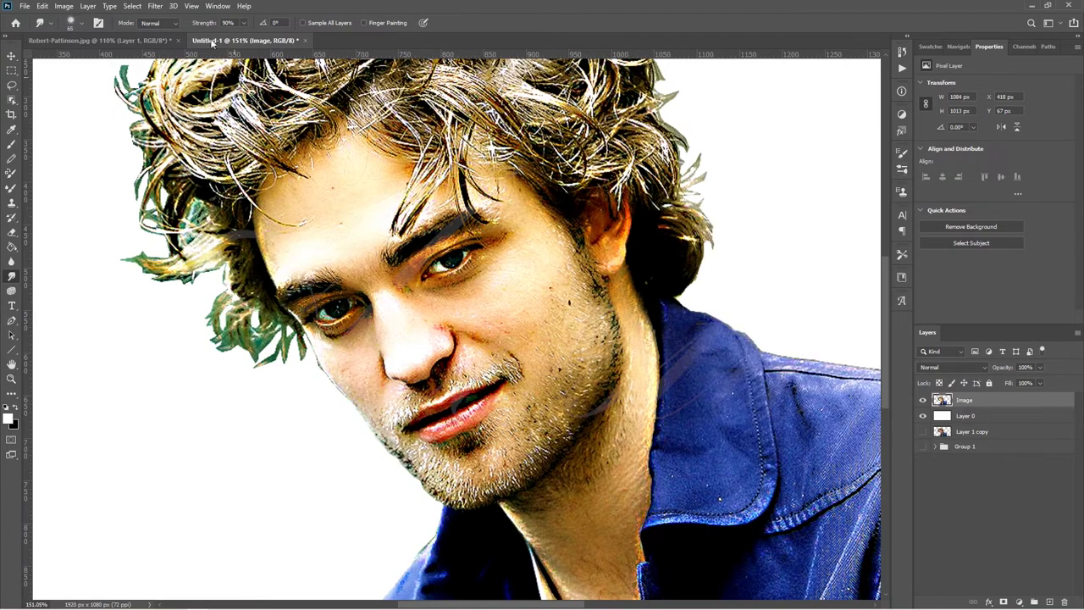
# Smudge the forehead strands, cheek and chin stubble, moustache and lower lip.
pyautogui.moveTo(313, 165)
pyautogui.mouseDown()
pyautogui.moveTo(381, 173)
pyautogui.moveTo(397, 225)
pyautogui.mouseUp()
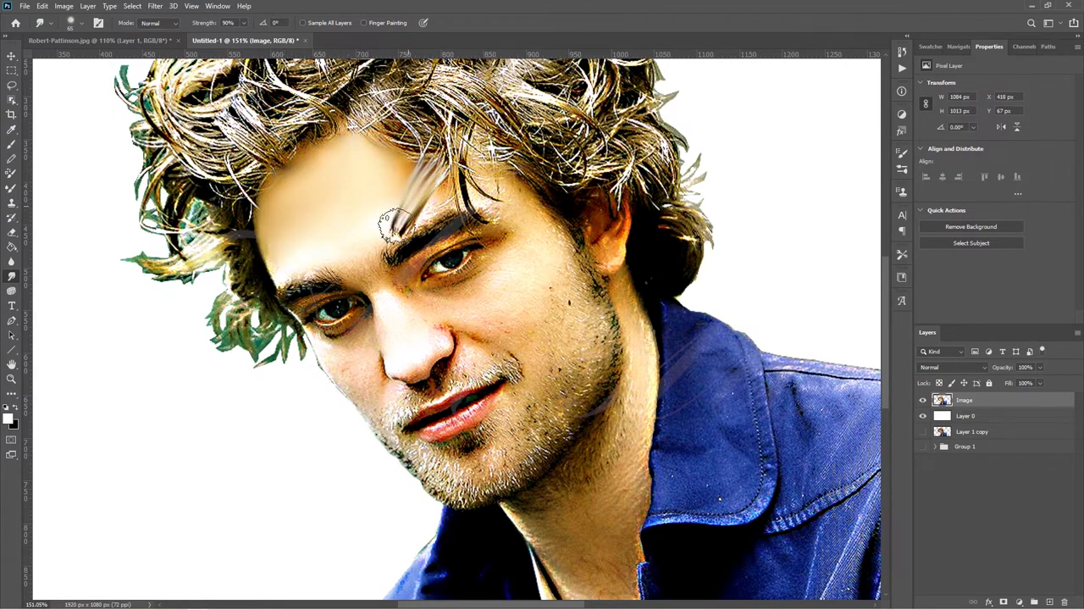
pyautogui.moveTo(531, 301)
pyautogui.mouseDown()
pyautogui.moveTo(527, 212)
pyautogui.moveTo(592, 297)
pyautogui.moveTo(591, 350)
pyautogui.moveTo(564, 358)
pyautogui.moveTo(550, 398)
pyautogui.moveTo(605, 373)
pyautogui.moveTo(569, 415)
pyautogui.mouseUp()
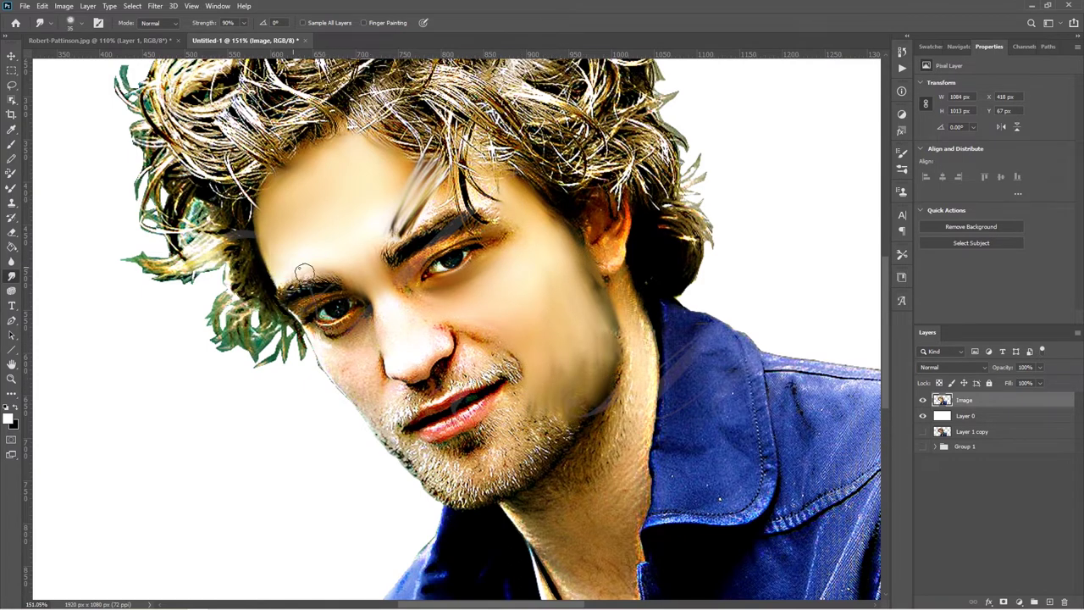
pyautogui.moveTo(434, 212); pyautogui.dragTo(449, 193)
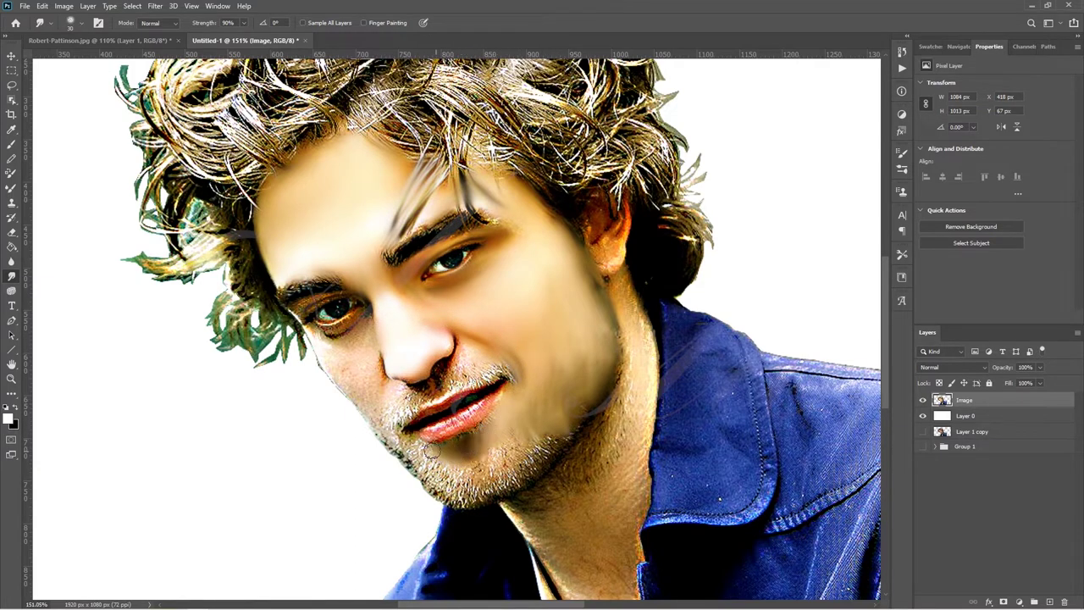
pyautogui.moveTo(432, 451)
pyautogui.mouseDown()
pyautogui.moveTo(512, 461)
pyautogui.moveTo(558, 440)
pyautogui.moveTo(476, 489)
pyautogui.moveTo(419, 478)
pyautogui.moveTo(375, 425)
pyautogui.mouseUp()
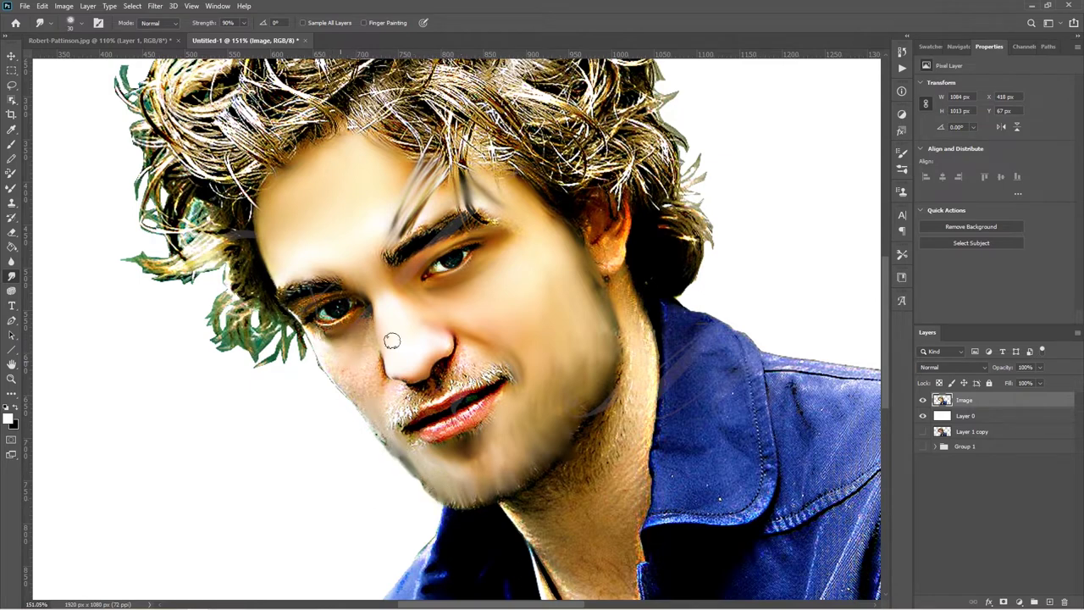
pyautogui.moveTo(392, 340)
pyautogui.mouseDown()
pyautogui.moveTo(375, 375)
pyautogui.moveTo(397, 394)
pyautogui.moveTo(499, 370)
pyautogui.moveTo(398, 411)
pyautogui.moveTo(415, 446)
pyautogui.moveTo(472, 448)
pyautogui.moveTo(341, 378)
pyautogui.moveTo(498, 412)
pyautogui.mouseUp()
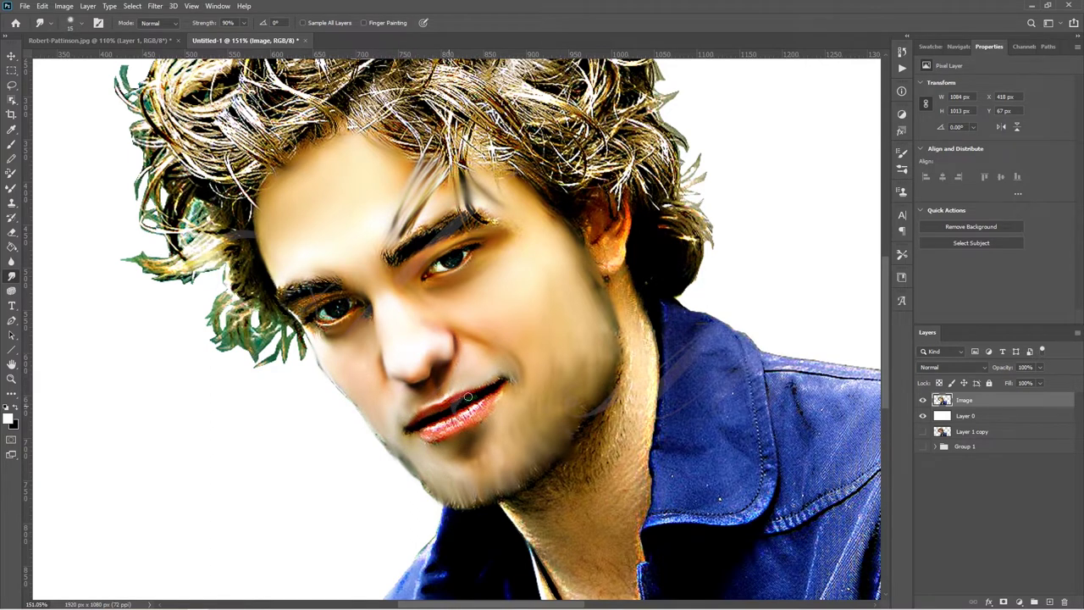
pyautogui.moveTo(446, 427); pyautogui.dragTo(488, 405)
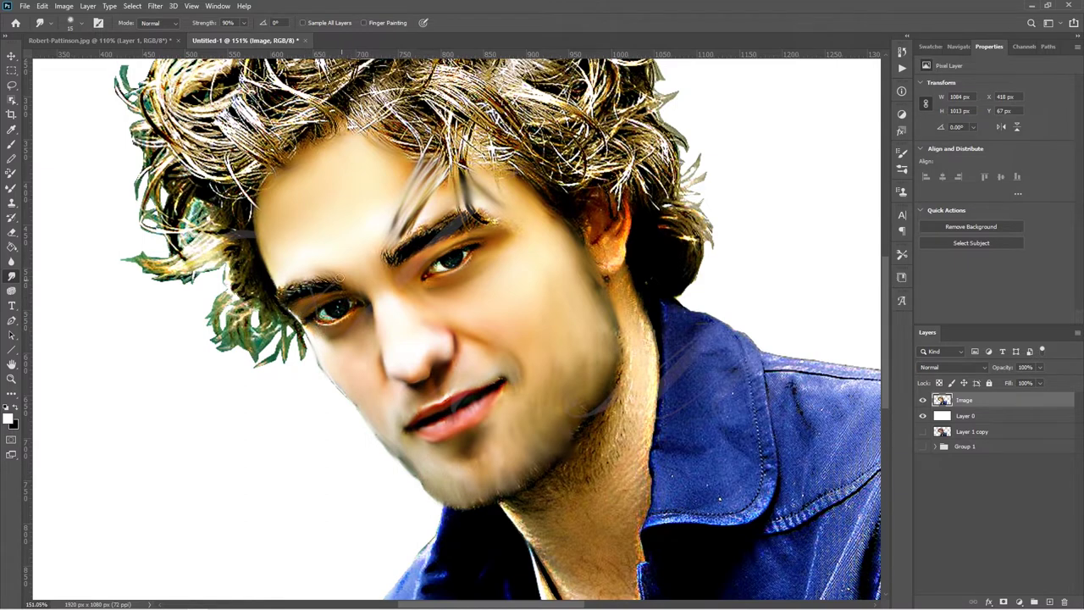
# Smudge the right eyebrow, ear and neck skin down to the collar edge.
pyautogui.moveTo(384, 266)
pyautogui.mouseDown()
pyautogui.moveTo(441, 227)
pyautogui.moveTo(483, 217)
pyautogui.mouseUp()
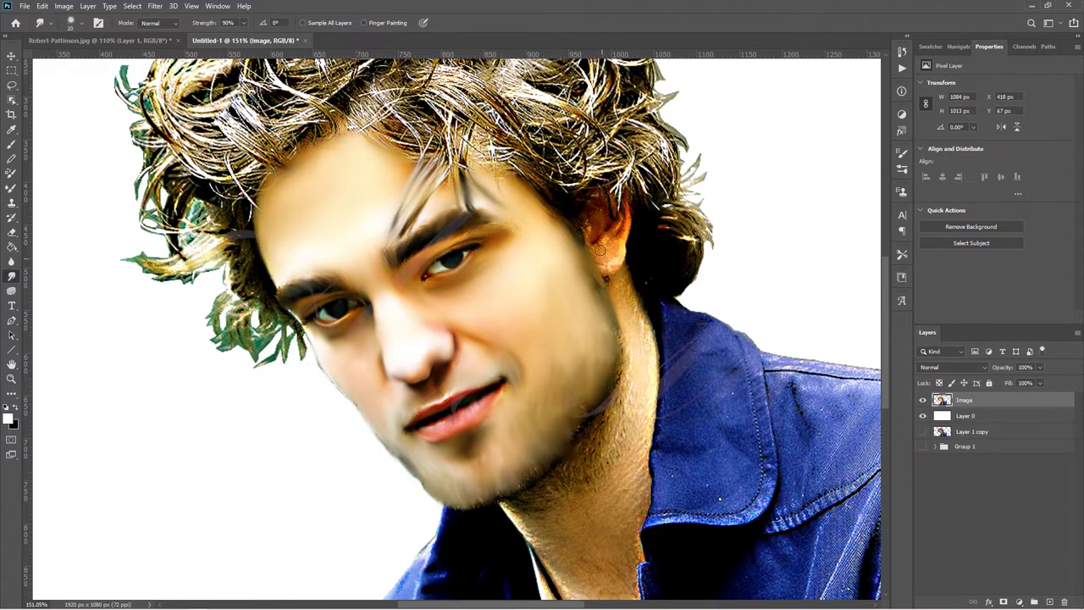
pyautogui.moveTo(599, 247); pyautogui.dragTo(603, 227)
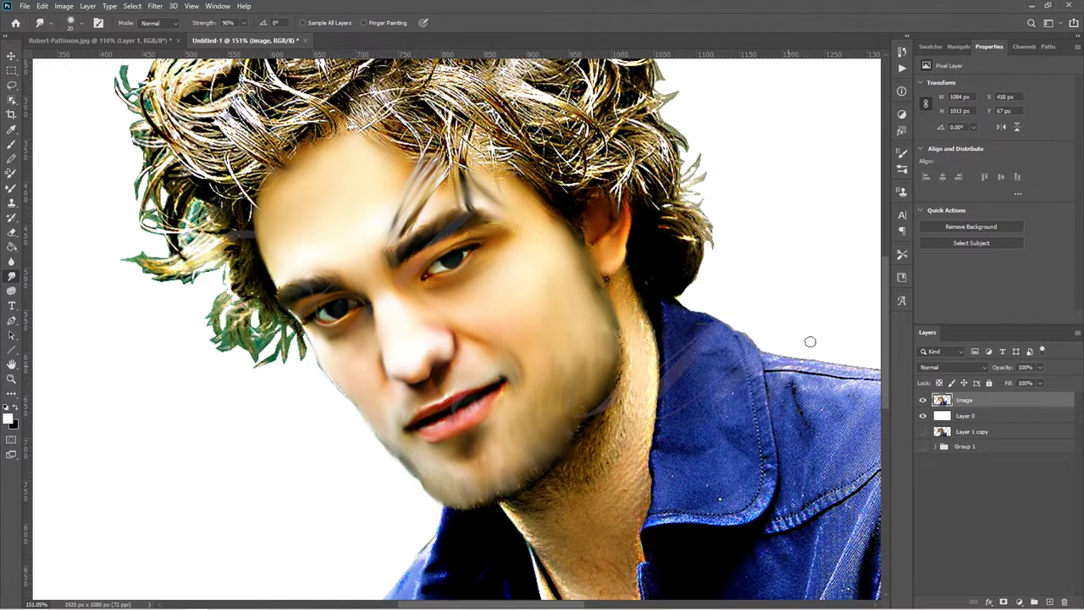
pyautogui.scroll(-2, 809, 342)
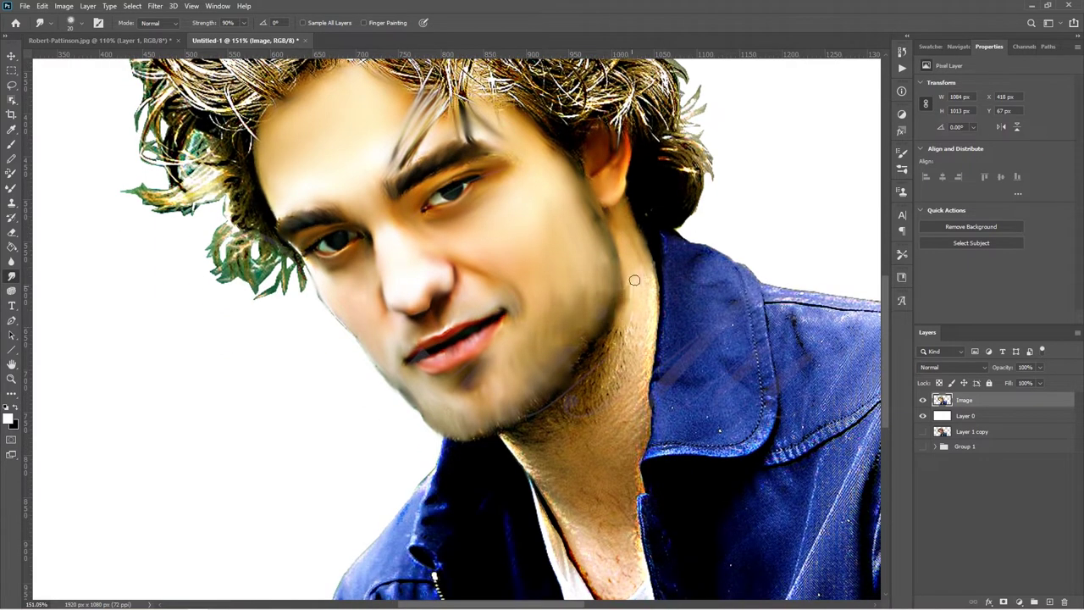
pyautogui.moveTo(634, 279); pyautogui.dragTo(508, 416)
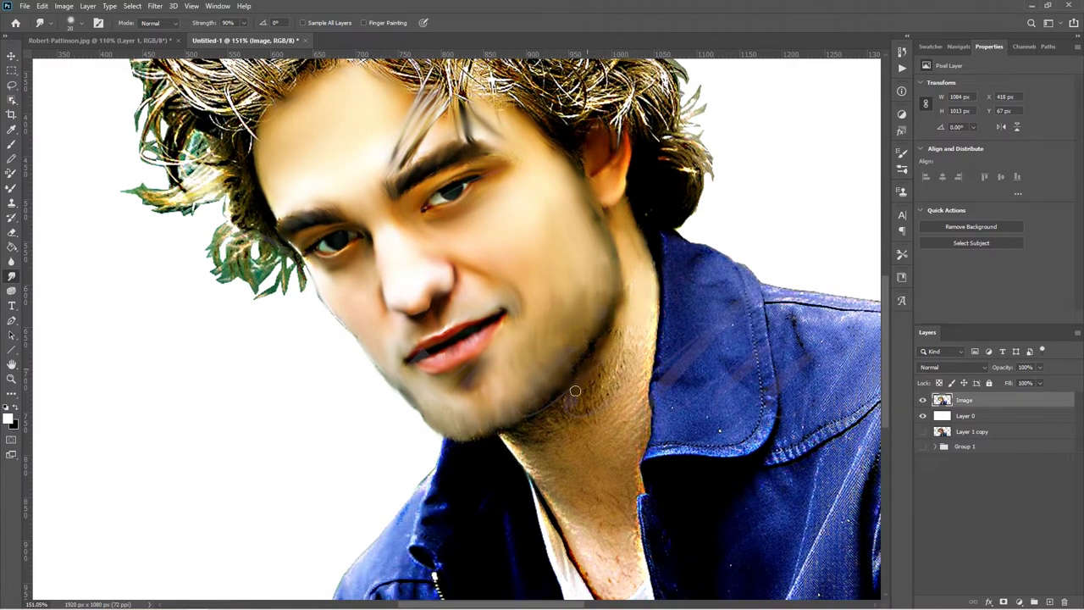
pyautogui.moveTo(575, 390)
pyautogui.mouseDown()
pyautogui.moveTo(631, 339)
pyautogui.moveTo(645, 394)
pyautogui.moveTo(641, 445)
pyautogui.moveTo(603, 385)
pyautogui.moveTo(514, 447)
pyautogui.moveTo(556, 442)
pyautogui.mouseUp()
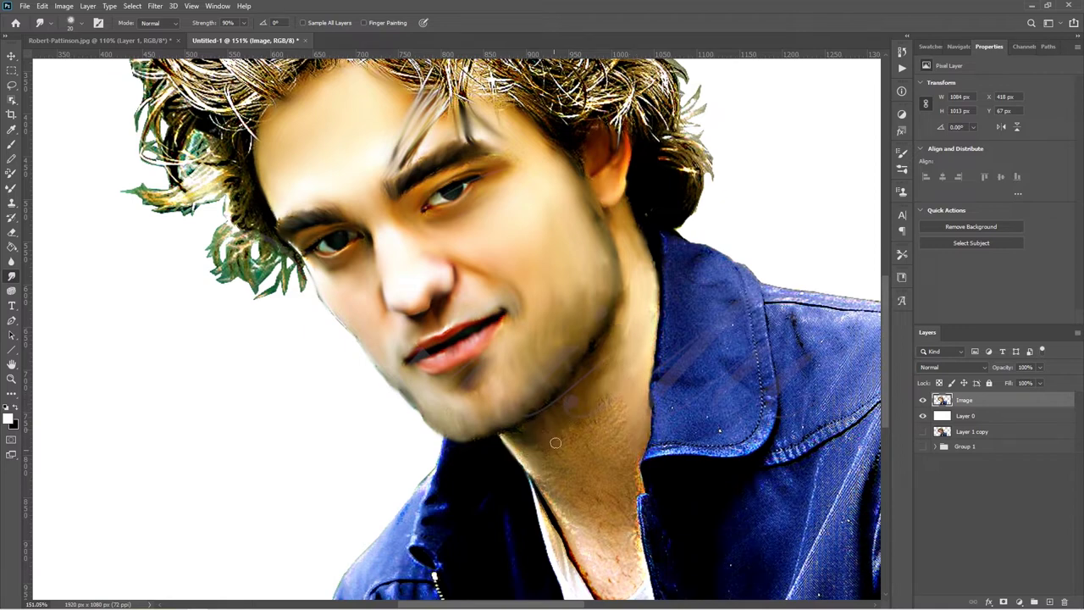
pyautogui.moveTo(606, 404); pyautogui.dragTo(613, 441)
pyautogui.moveTo(536, 454); pyautogui.dragTo(563, 470)
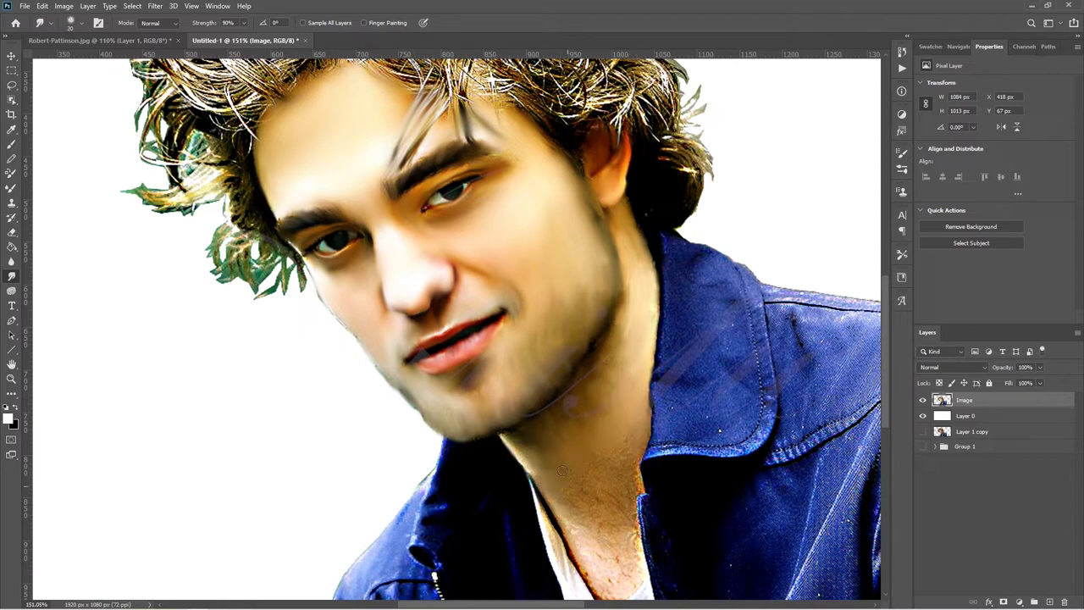
pyautogui.moveTo(625, 486)
pyautogui.mouseDown()
pyautogui.moveTo(601, 506)
pyautogui.moveTo(584, 546)
pyautogui.moveTo(620, 568)
pyautogui.mouseUp()
pyautogui.scroll(-5, 572, 403)
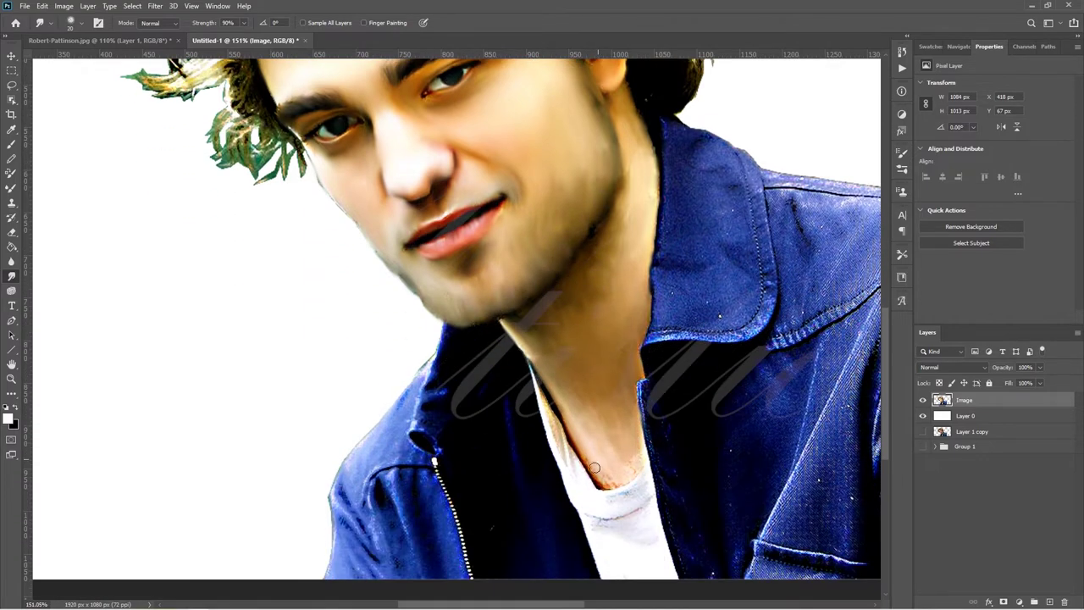
pyautogui.hotkey('ctrl', '0')
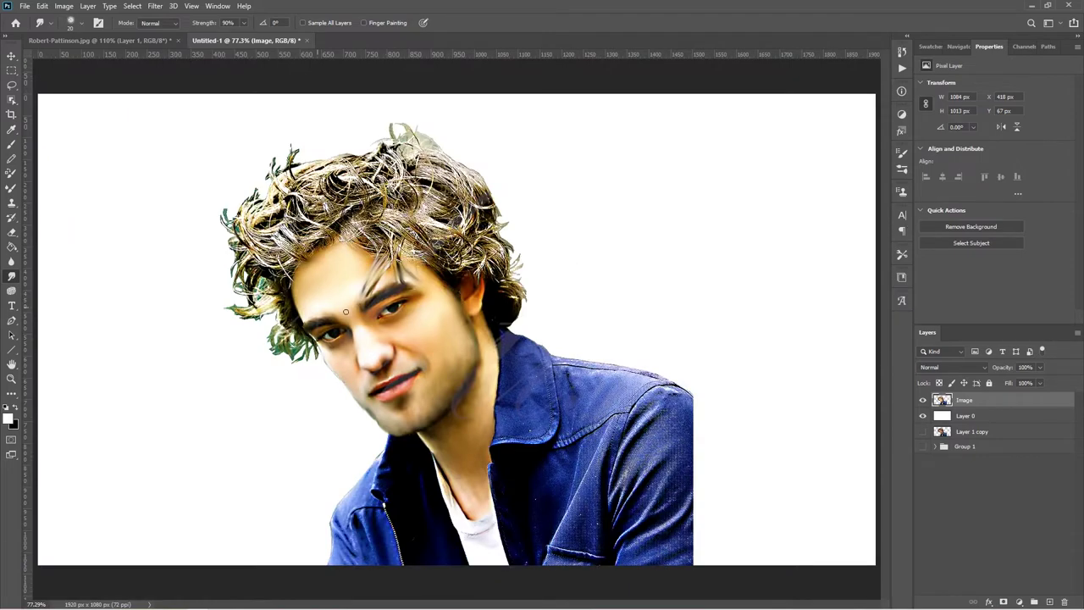
# Smudge the collar edges, highlights and neck shadow smooth.
pyautogui.scroll(3, 387, 349)
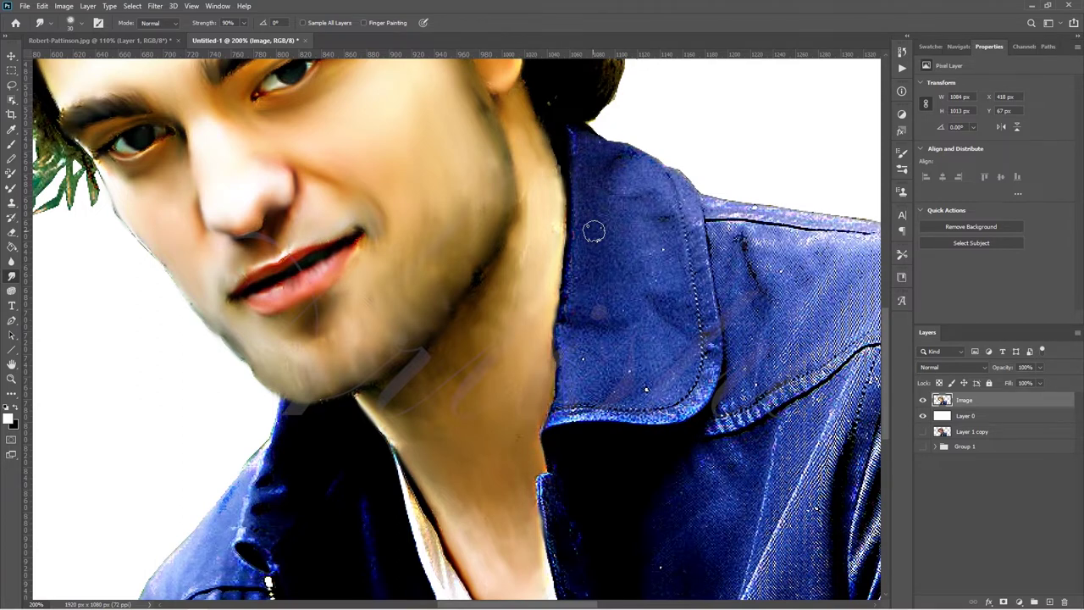
pyautogui.moveTo(589, 173); pyautogui.dragTo(598, 235)
pyautogui.moveTo(627, 196); pyautogui.dragTo(661, 191)
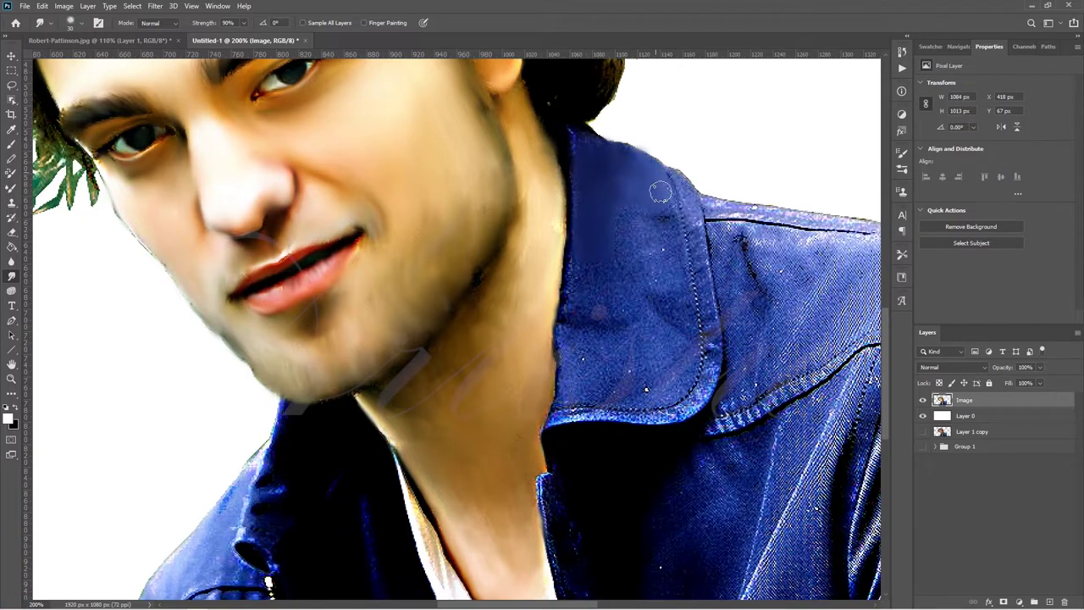
pyautogui.moveTo(577, 267)
pyautogui.mouseDown()
pyautogui.moveTo(575, 162)
pyautogui.moveTo(572, 368)
pyautogui.moveTo(680, 360)
pyautogui.mouseUp()
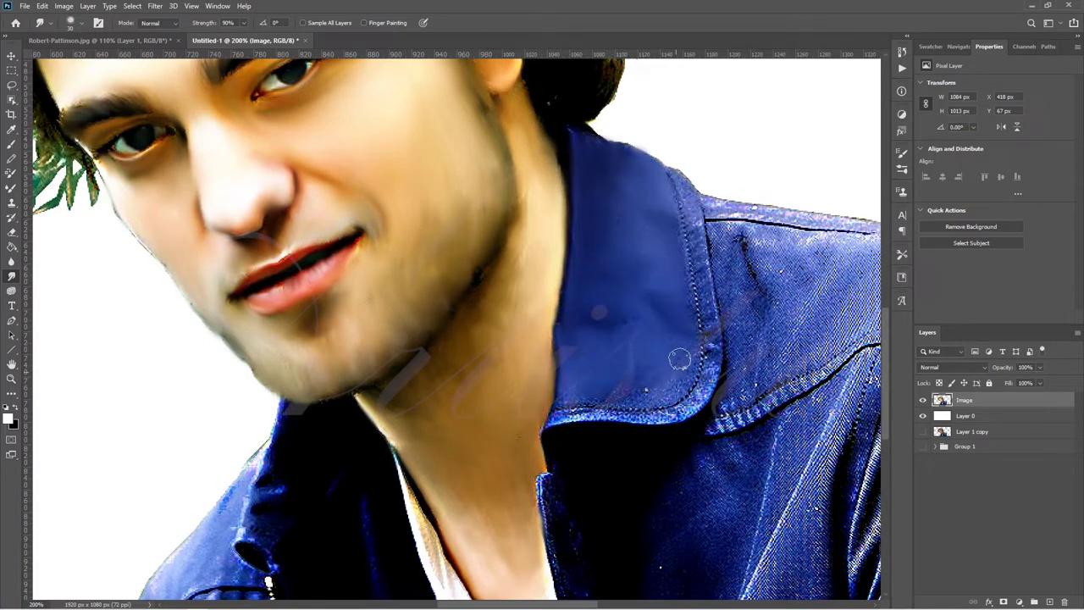
pyautogui.moveTo(579, 390)
pyautogui.mouseDown()
pyautogui.moveTo(644, 414)
pyautogui.moveTo(703, 336)
pyautogui.moveTo(691, 212)
pyautogui.mouseUp()
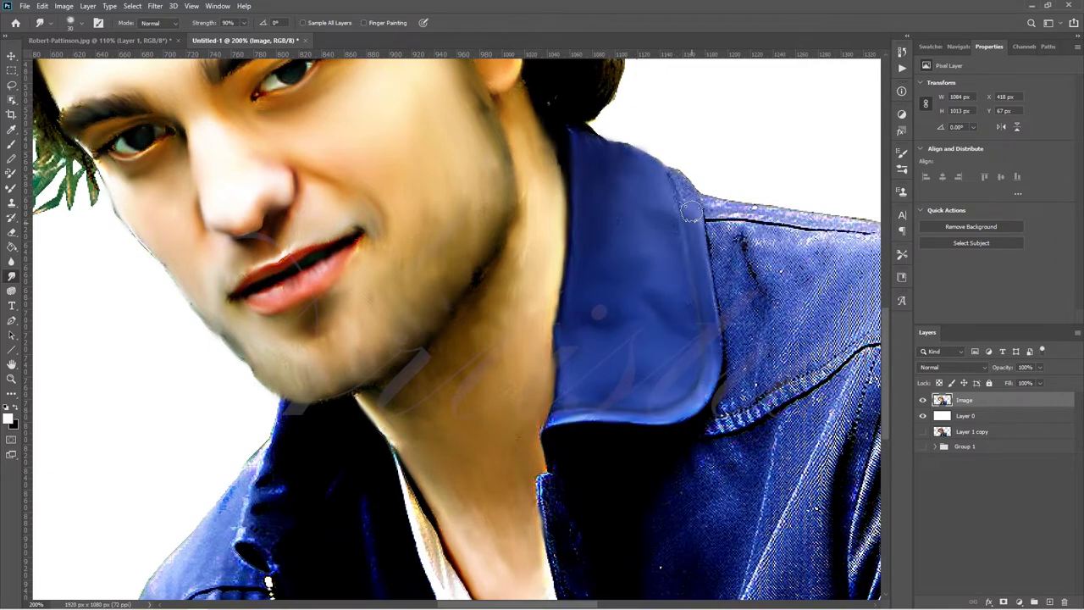
pyautogui.moveTo(571, 604); pyautogui.dragTo(631, 604)
pyautogui.moveTo(398, 213)
pyautogui.mouseDown()
pyautogui.moveTo(537, 225)
pyautogui.moveTo(587, 244)
pyautogui.moveTo(405, 231)
pyautogui.mouseUp()
# Smooth the shoulder seam and denim texture across the jacket.
pyautogui.moveTo(423, 301)
pyautogui.mouseDown()
pyautogui.moveTo(474, 264)
pyautogui.moveTo(635, 250)
pyautogui.moveTo(511, 299)
pyautogui.moveTo(423, 398)
pyautogui.moveTo(576, 326)
pyautogui.moveTo(630, 283)
pyautogui.moveTo(406, 423)
pyautogui.mouseUp()
pyautogui.moveTo(682, 262)
pyautogui.mouseDown()
pyautogui.moveTo(720, 284)
pyautogui.moveTo(611, 336)
pyautogui.moveTo(594, 386)
pyautogui.moveTo(684, 358)
pyautogui.moveTo(609, 383)
pyautogui.moveTo(576, 457)
pyautogui.moveTo(593, 487)
pyautogui.moveTo(669, 394)
pyautogui.moveTo(741, 423)
pyautogui.moveTo(627, 457)
pyautogui.moveTo(682, 445)
pyautogui.moveTo(687, 466)
pyautogui.moveTo(591, 541)
pyautogui.mouseUp()
pyautogui.scroll(-4, 590, 542)
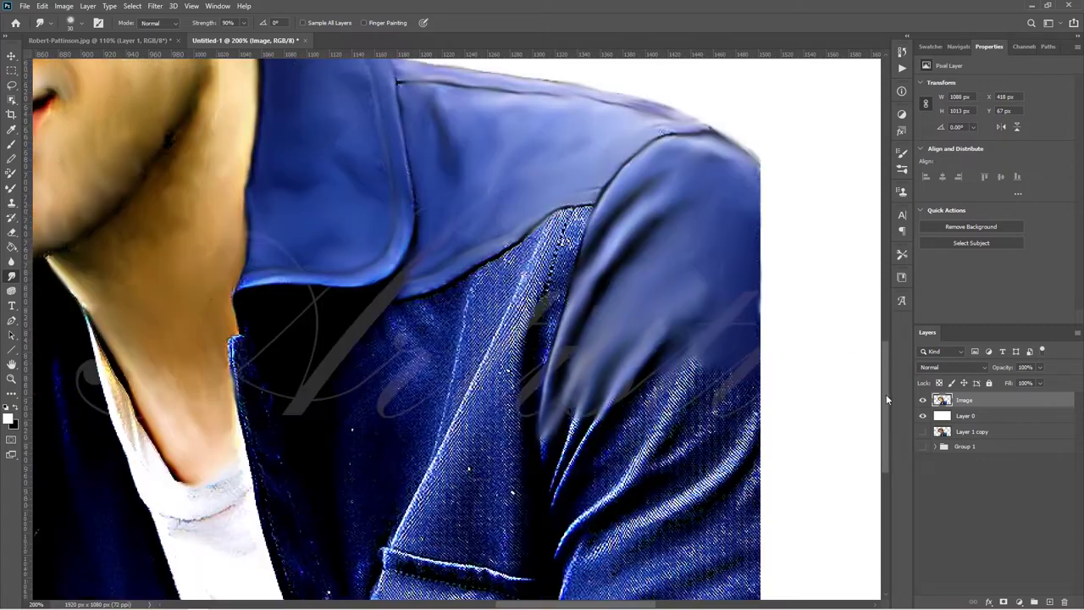
pyautogui.scroll(-2, 590, 542)
pyautogui.moveTo(555, 179)
pyautogui.mouseDown()
pyautogui.moveTo(537, 292)
pyautogui.moveTo(462, 355)
pyautogui.moveTo(446, 336)
pyautogui.moveTo(443, 228)
pyautogui.moveTo(425, 265)
pyautogui.moveTo(393, 270)
pyautogui.mouseUp()
pyautogui.moveTo(242, 280); pyautogui.dragTo(257, 371)
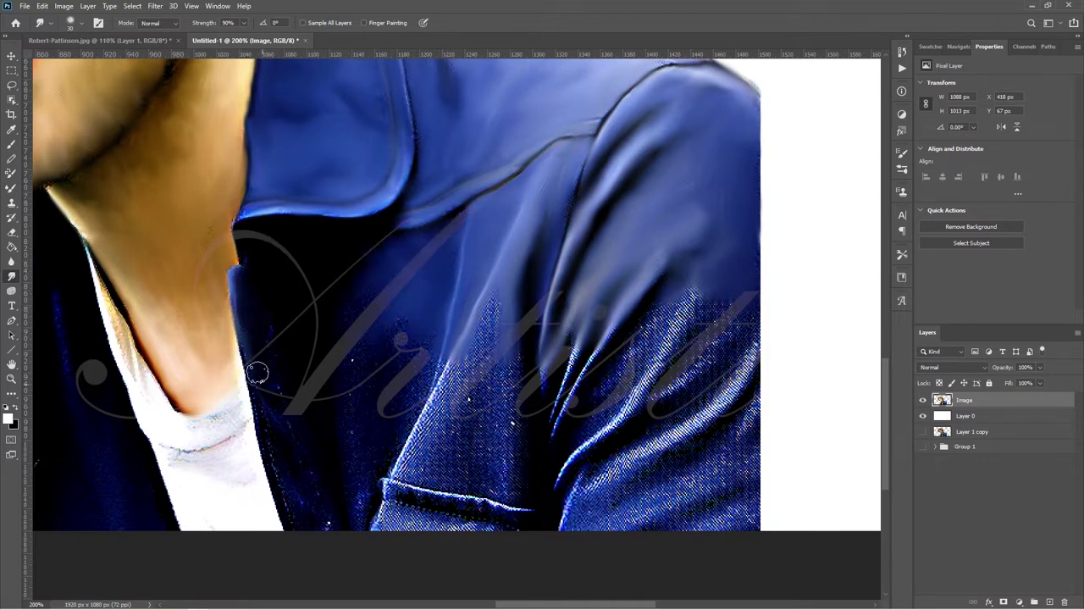
pyautogui.moveTo(424, 358)
pyautogui.mouseDown()
pyautogui.moveTo(423, 418)
pyautogui.moveTo(501, 382)
pyautogui.moveTo(538, 433)
pyautogui.moveTo(595, 344)
pyautogui.moveTo(669, 313)
pyautogui.moveTo(584, 420)
pyautogui.moveTo(584, 457)
pyautogui.moveTo(704, 323)
pyautogui.moveTo(649, 407)
pyautogui.moveTo(708, 394)
pyautogui.moveTo(584, 486)
pyautogui.moveTo(711, 437)
pyautogui.moveTo(668, 479)
pyautogui.moveTo(703, 510)
pyautogui.moveTo(735, 494)
pyautogui.mouseUp()
pyautogui.moveTo(440, 376)
pyautogui.mouseDown()
pyautogui.moveTo(496, 491)
pyautogui.moveTo(404, 495)
pyautogui.moveTo(525, 513)
pyautogui.moveTo(382, 533)
pyautogui.moveTo(422, 539)
pyautogui.mouseUp()
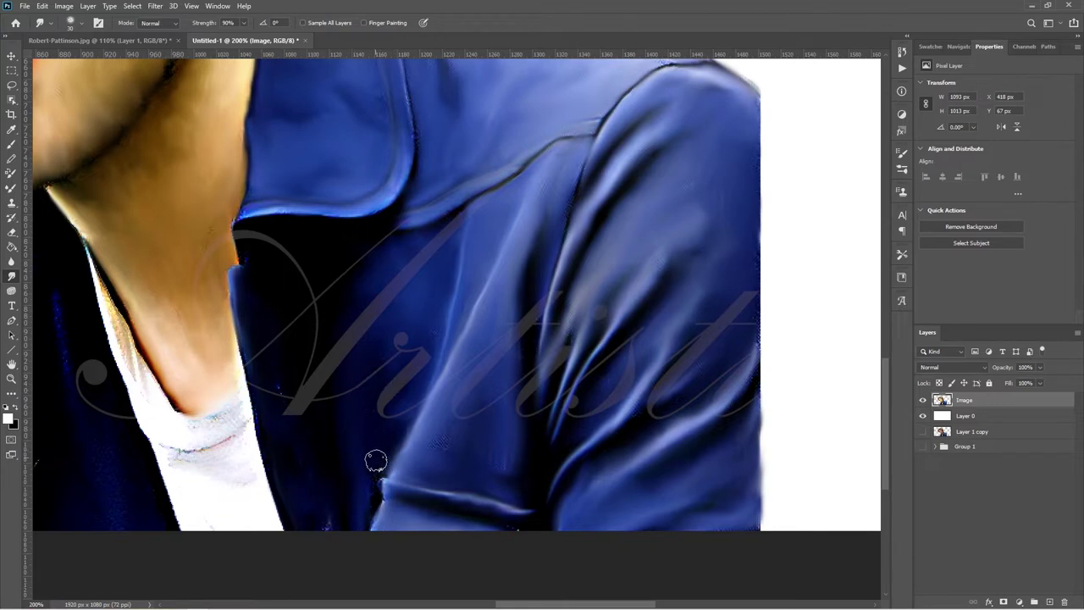
# Smooth the dark streaks and speckled patch on the left sleeve.
pyautogui.hscroll(-5, 579, 593)
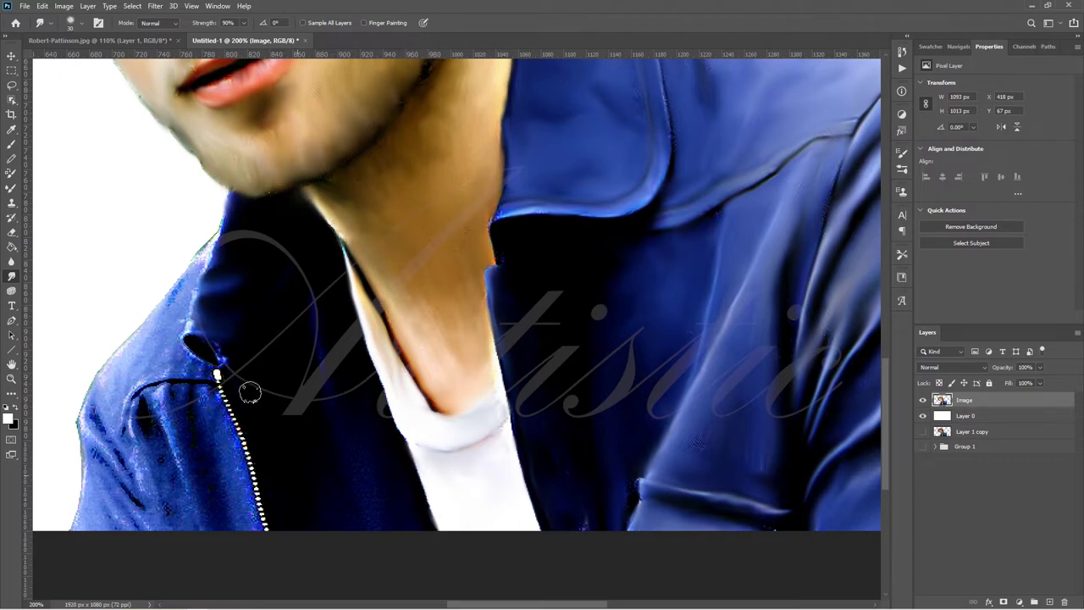
pyautogui.moveTo(186, 442)
pyautogui.mouseDown()
pyautogui.moveTo(194, 513)
pyautogui.moveTo(135, 475)
pyautogui.moveTo(122, 484)
pyautogui.moveTo(114, 413)
pyautogui.mouseUp()
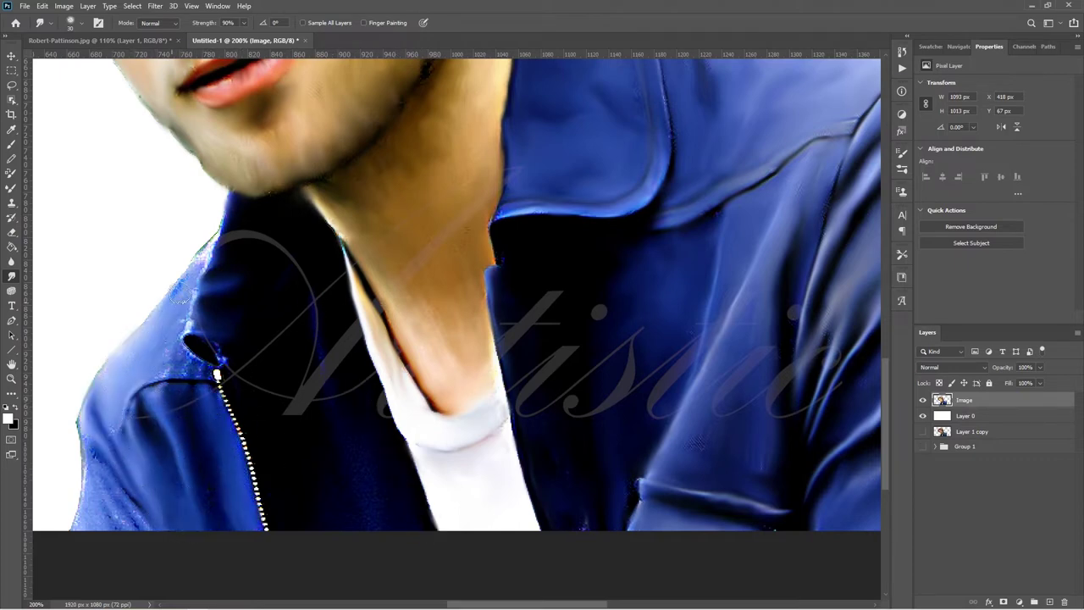
pyautogui.moveTo(98, 449); pyautogui.dragTo(83, 510)
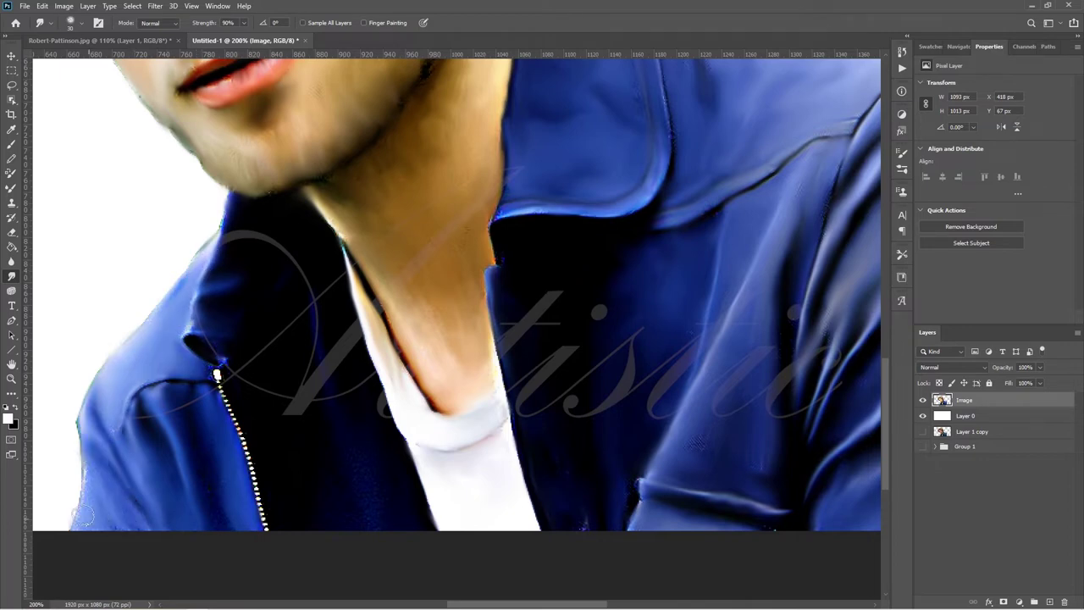
pyautogui.moveTo(80, 427)
pyautogui.mouseDown()
pyautogui.moveTo(68, 452)
pyautogui.moveTo(71, 505)
pyautogui.mouseUp()
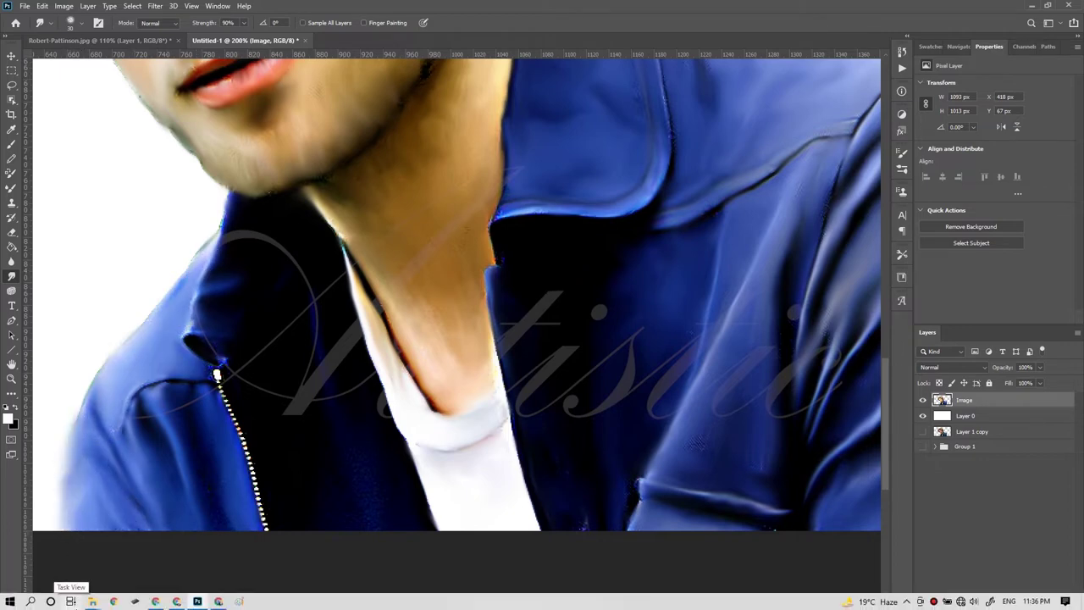
pyautogui.hotkey('ctrl', '0')
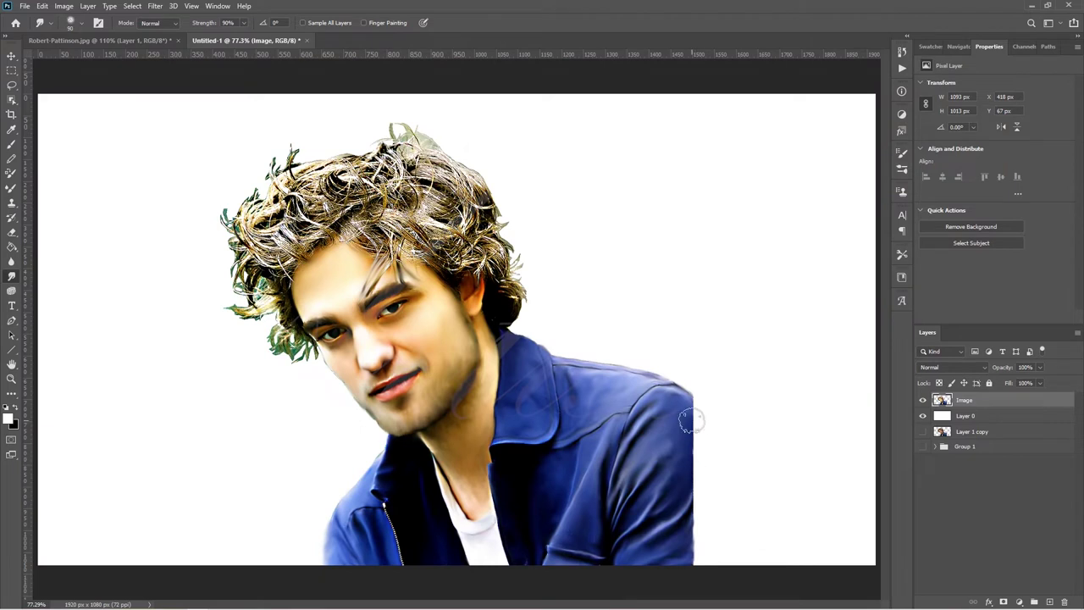
# With a larger brush, blend the right shoulder and sleeve edge into the white background.
pyautogui.press(']')
pyautogui.press(']')
pyautogui.moveTo(690, 421)
pyautogui.mouseDown()
pyautogui.moveTo(719, 436)
pyautogui.moveTo(724, 517)
pyautogui.mouseUp()
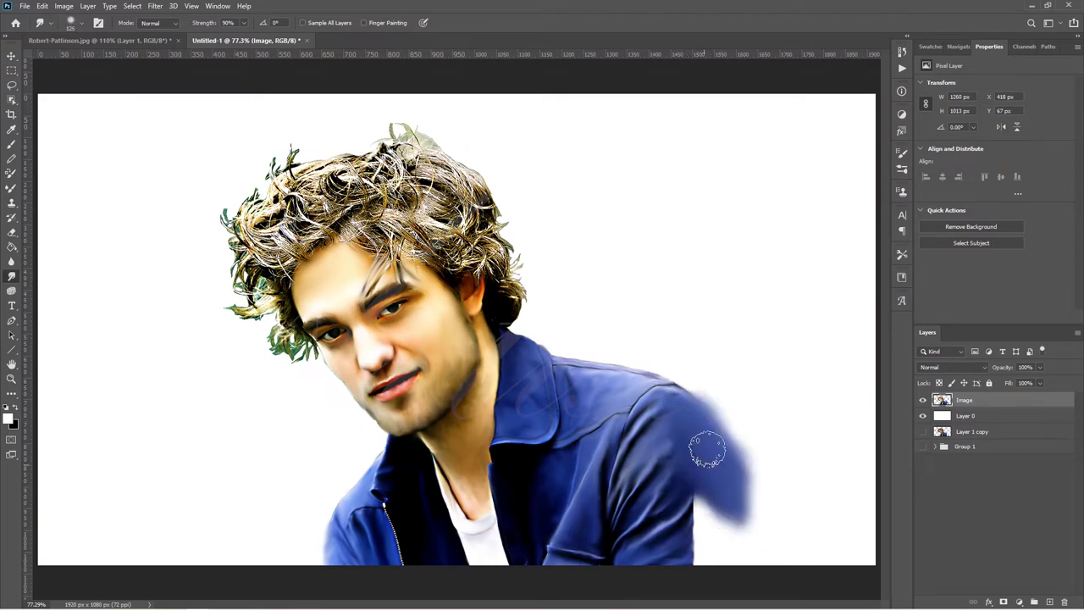
pyautogui.moveTo(707, 450)
pyautogui.mouseDown()
pyautogui.moveTo(719, 525)
pyautogui.moveTo(702, 533)
pyautogui.moveTo(733, 574)
pyautogui.moveTo(714, 536)
pyautogui.moveTo(736, 500)
pyautogui.moveTo(703, 547)
pyautogui.moveTo(733, 542)
pyautogui.moveTo(742, 517)
pyautogui.mouseUp()
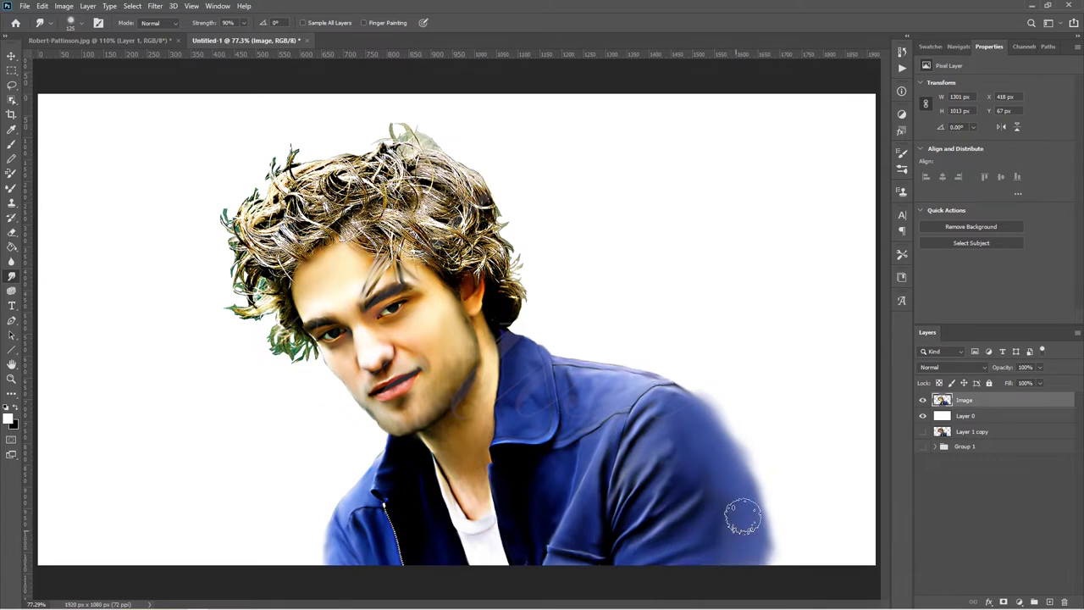
pyautogui.moveTo(733, 406); pyautogui.dragTo(788, 547)
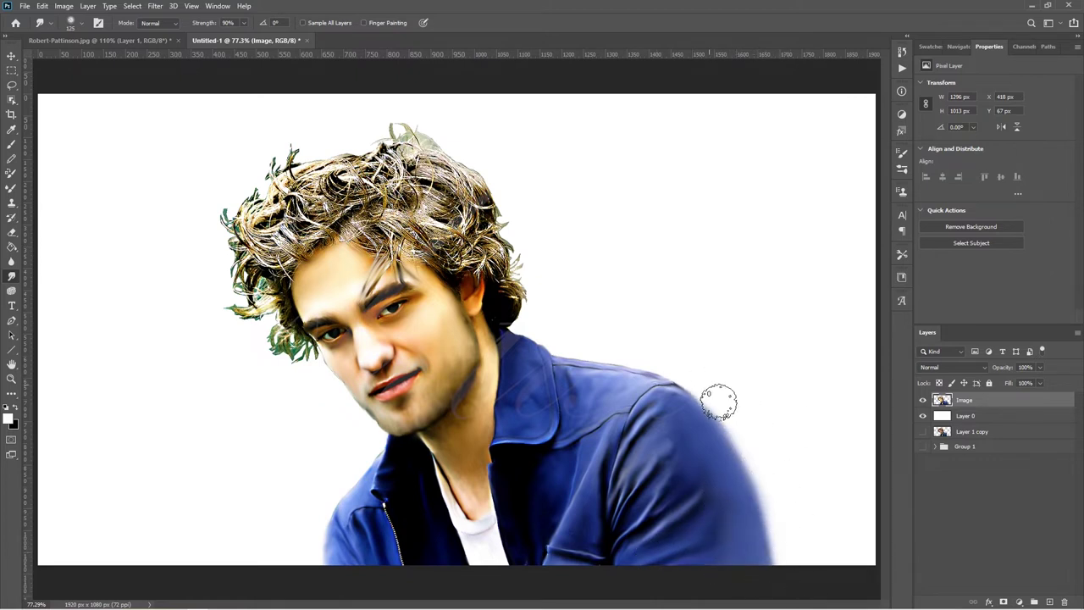
pyautogui.moveTo(718, 403)
pyautogui.mouseDown()
pyautogui.moveTo(772, 537)
pyautogui.moveTo(715, 397)
pyautogui.mouseUp()
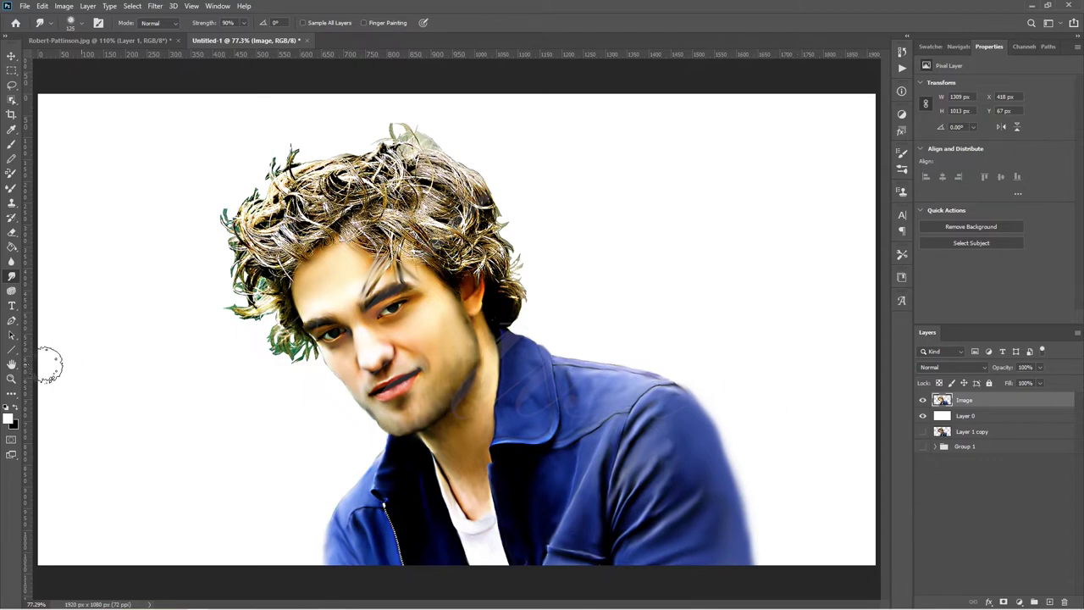
pyautogui.press('z')
pyautogui.moveTo(262, 156); pyautogui.dragTo(879, 292)
# Smudge the upper-left, top and crown curls into flowing grey strands.
pyautogui.press('r')
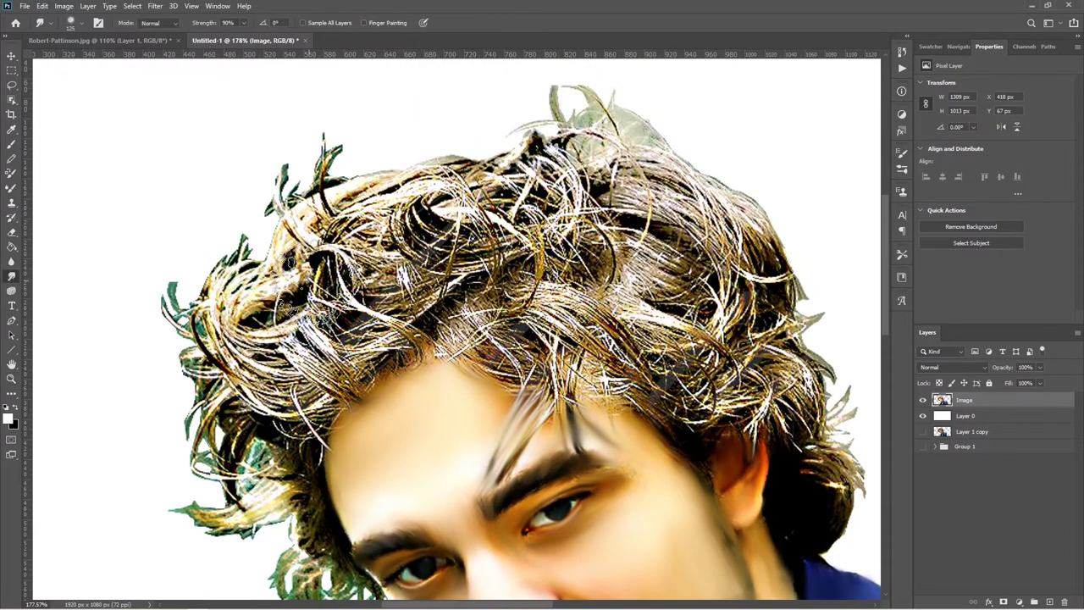
pyautogui.moveTo(373, 196)
pyautogui.mouseDown()
pyautogui.moveTo(423, 355)
pyautogui.moveTo(372, 339)
pyautogui.moveTo(305, 372)
pyautogui.moveTo(313, 423)
pyautogui.moveTo(324, 360)
pyautogui.moveTo(397, 364)
pyautogui.moveTo(254, 386)
pyautogui.moveTo(288, 428)
pyautogui.moveTo(216, 305)
pyautogui.moveTo(229, 271)
pyautogui.moveTo(279, 330)
pyautogui.moveTo(287, 310)
pyautogui.moveTo(368, 335)
pyautogui.moveTo(288, 254)
pyautogui.moveTo(297, 219)
pyautogui.moveTo(321, 199)
pyautogui.moveTo(315, 222)
pyautogui.moveTo(324, 161)
pyautogui.mouseUp()
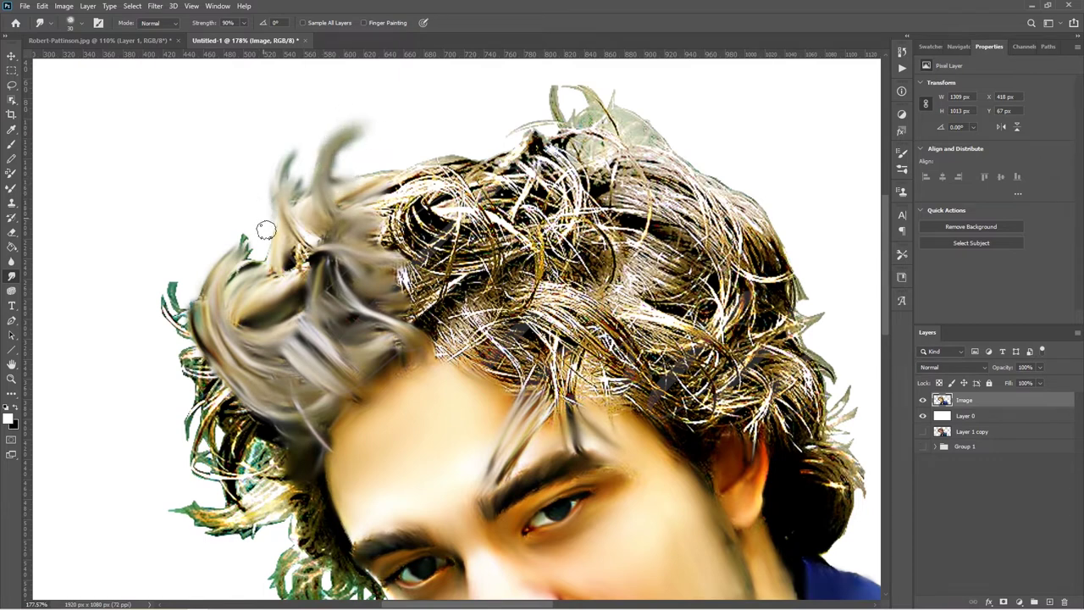
pyautogui.moveTo(241, 284); pyautogui.dragTo(225, 255)
pyautogui.moveTo(389, 199)
pyautogui.mouseDown()
pyautogui.moveTo(440, 182)
pyautogui.moveTo(407, 207)
pyautogui.moveTo(473, 215)
pyautogui.moveTo(441, 288)
pyautogui.moveTo(381, 229)
pyautogui.moveTo(474, 271)
pyautogui.moveTo(491, 182)
pyautogui.moveTo(524, 186)
pyautogui.moveTo(567, 220)
pyautogui.moveTo(500, 207)
pyautogui.moveTo(529, 262)
pyautogui.moveTo(398, 313)
pyautogui.moveTo(508, 372)
pyautogui.moveTo(542, 296)
pyautogui.moveTo(537, 407)
pyautogui.moveTo(508, 280)
pyautogui.moveTo(609, 339)
pyautogui.moveTo(652, 390)
pyautogui.mouseUp()
pyautogui.moveTo(533, 330)
pyautogui.mouseDown()
pyautogui.moveTo(575, 415)
pyautogui.moveTo(627, 380)
pyautogui.moveTo(677, 440)
pyautogui.mouseUp()
pyautogui.moveTo(546, 271); pyautogui.dragTo(592, 220)
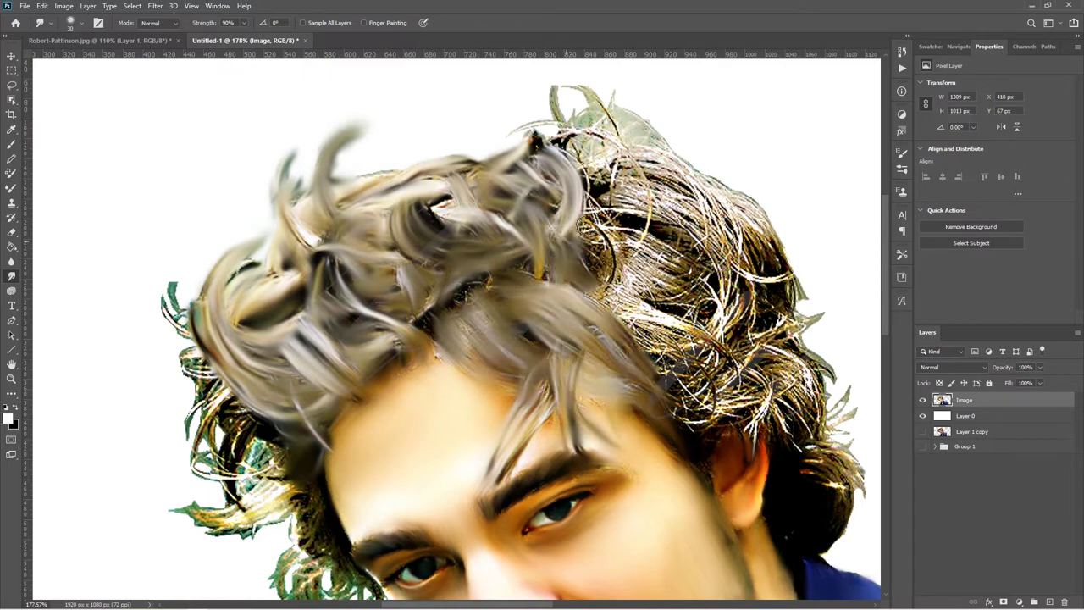
pyautogui.moveTo(584, 288)
pyautogui.mouseDown()
pyautogui.moveTo(609, 208)
pyautogui.moveTo(567, 136)
pyautogui.moveTo(674, 162)
pyautogui.moveTo(711, 211)
pyautogui.mouseUp()
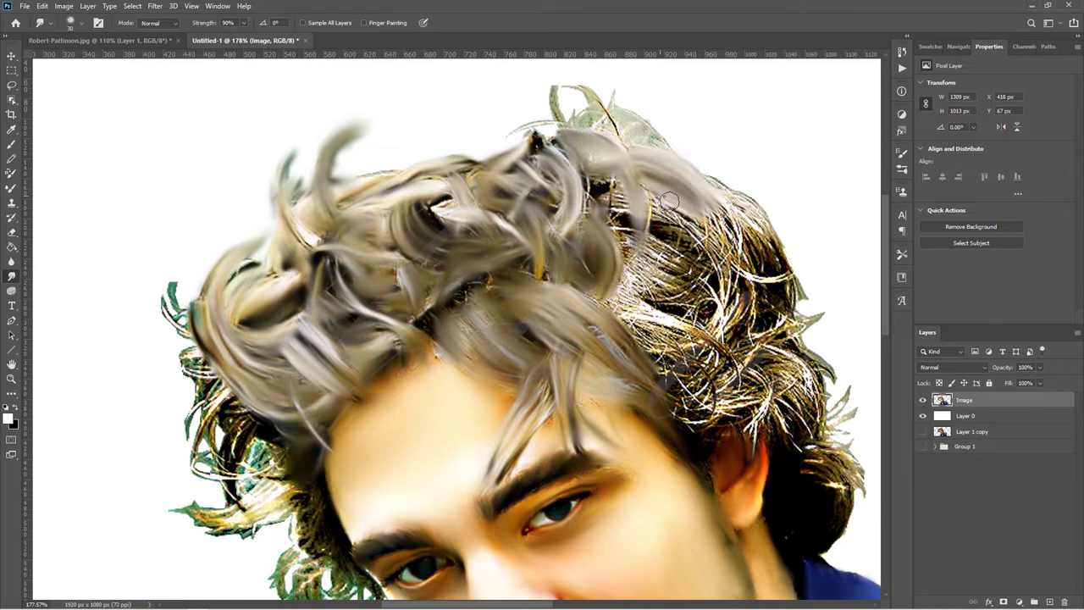
pyautogui.moveTo(593, 173)
pyautogui.mouseDown()
pyautogui.moveTo(669, 254)
pyautogui.moveTo(637, 261)
pyautogui.moveTo(648, 309)
pyautogui.moveTo(728, 373)
pyautogui.mouseUp()
# Smudge the right-side curls outward and blend the upper-right brown curls into grey strands.
pyautogui.moveTo(635, 331); pyautogui.dragTo(720, 406)
pyautogui.moveTo(669, 376)
pyautogui.mouseDown()
pyautogui.moveTo(711, 406)
pyautogui.moveTo(795, 313)
pyautogui.mouseUp()
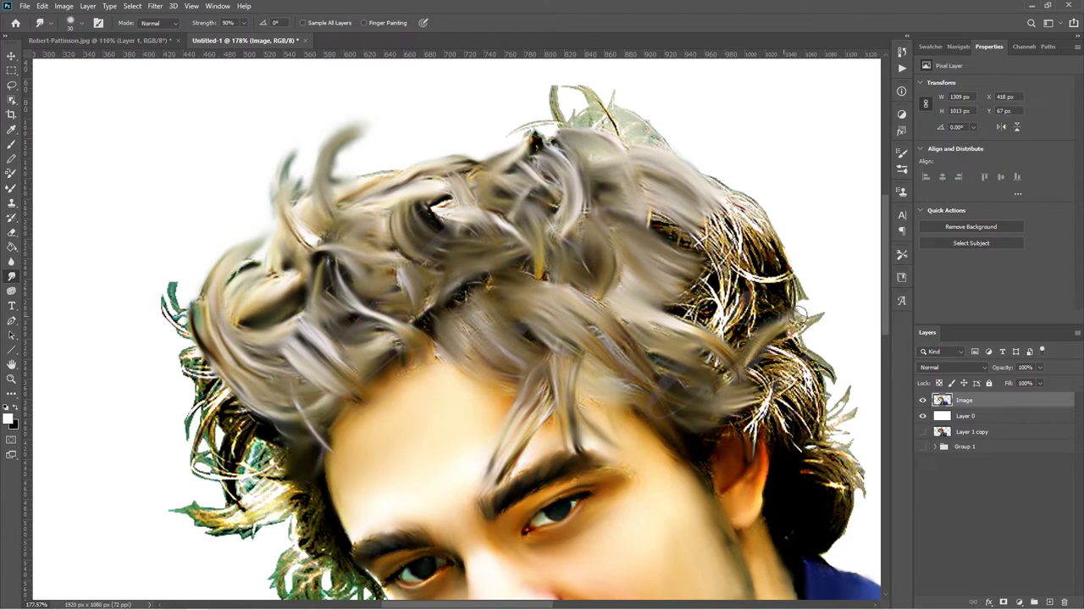
pyautogui.moveTo(762, 347); pyautogui.dragTo(838, 279)
pyautogui.moveTo(754, 373); pyautogui.dragTo(847, 355)
pyautogui.moveTo(762, 415); pyautogui.dragTo(838, 398)
pyautogui.moveTo(737, 343)
pyautogui.mouseDown()
pyautogui.moveTo(703, 224)
pyautogui.moveTo(690, 241)
pyautogui.moveTo(745, 211)
pyautogui.mouseUp()
pyautogui.moveTo(732, 288); pyautogui.dragTo(792, 246)
pyautogui.moveTo(770, 305); pyautogui.dragTo(790, 258)
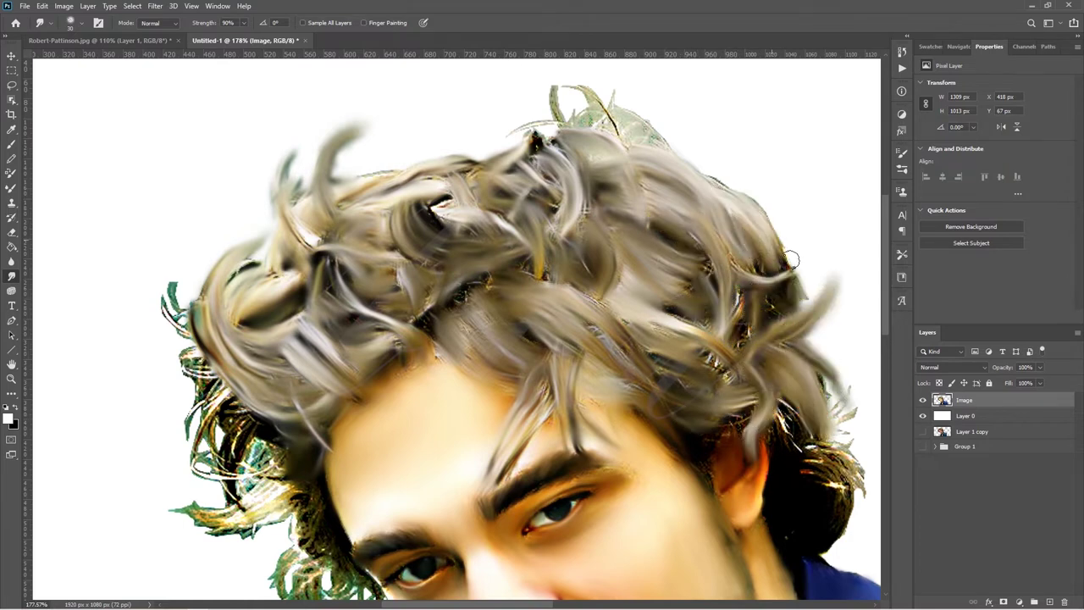
# Soften the green leafy strands atop the hair and pull the middle and right strands downward.
pyautogui.moveTo(659, 131); pyautogui.dragTo(584, 88)
pyautogui.moveTo(525, 127); pyautogui.dragTo(620, 128)
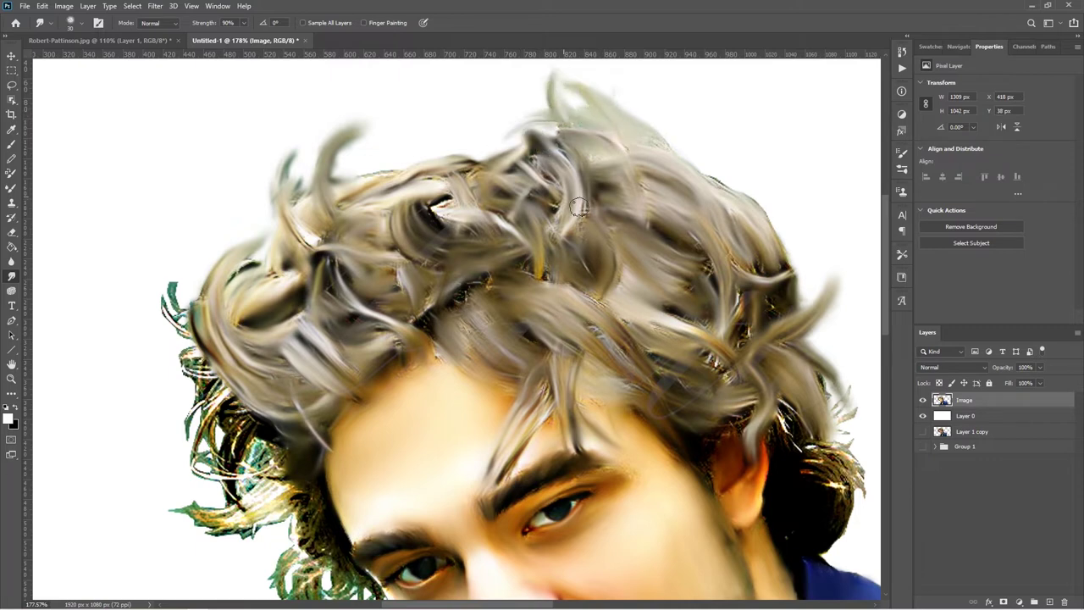
pyautogui.moveTo(513, 288); pyautogui.dragTo(461, 302)
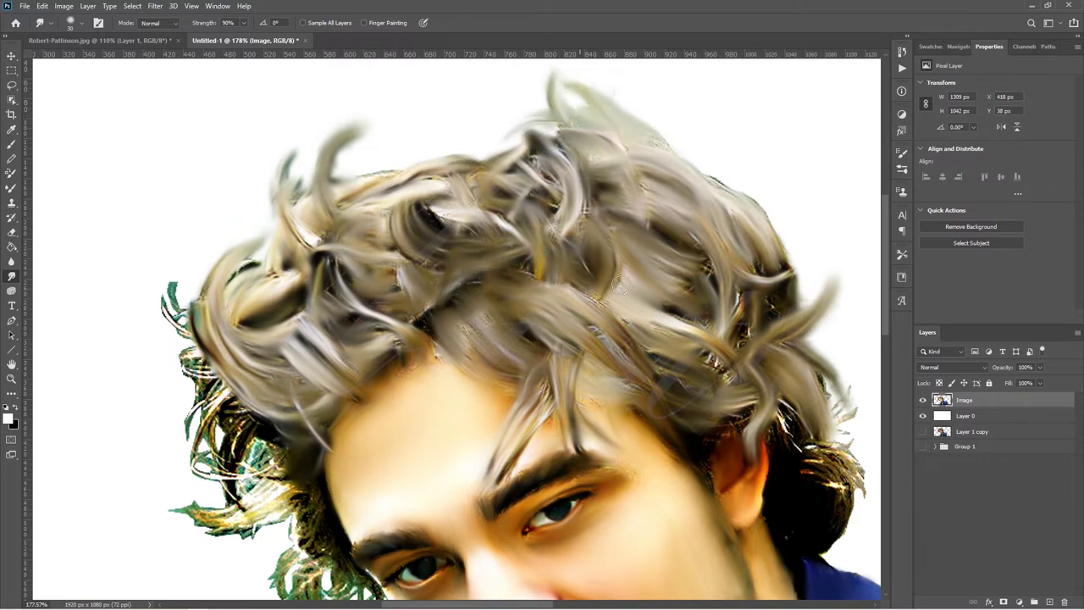
pyautogui.moveTo(620, 285); pyautogui.dragTo(633, 341)
pyautogui.moveTo(518, 602); pyautogui.dragTo(576, 603)
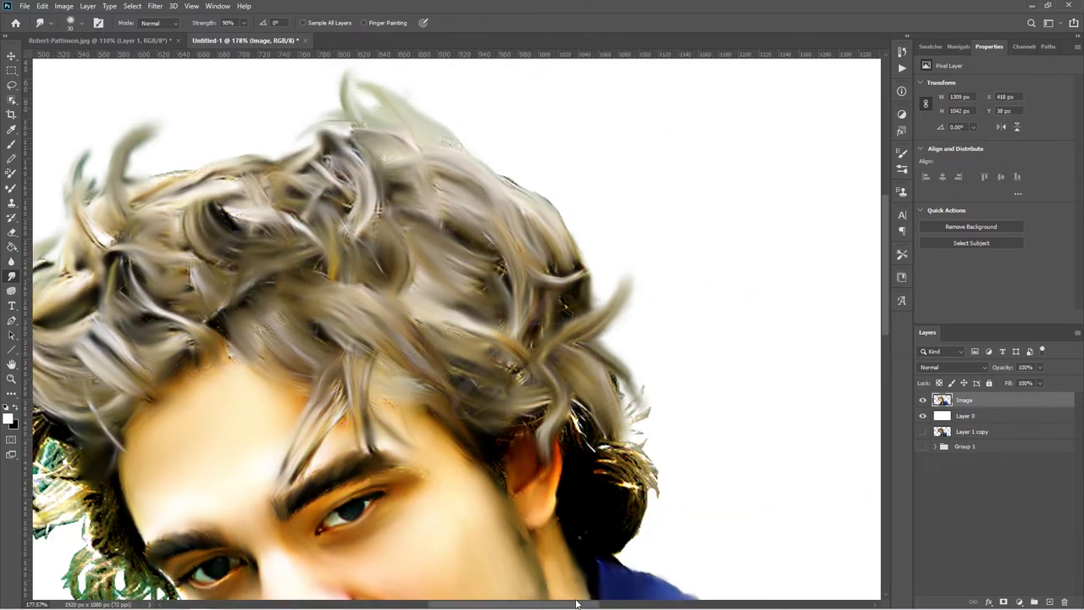
pyautogui.moveTo(603, 445); pyautogui.dragTo(633, 444)
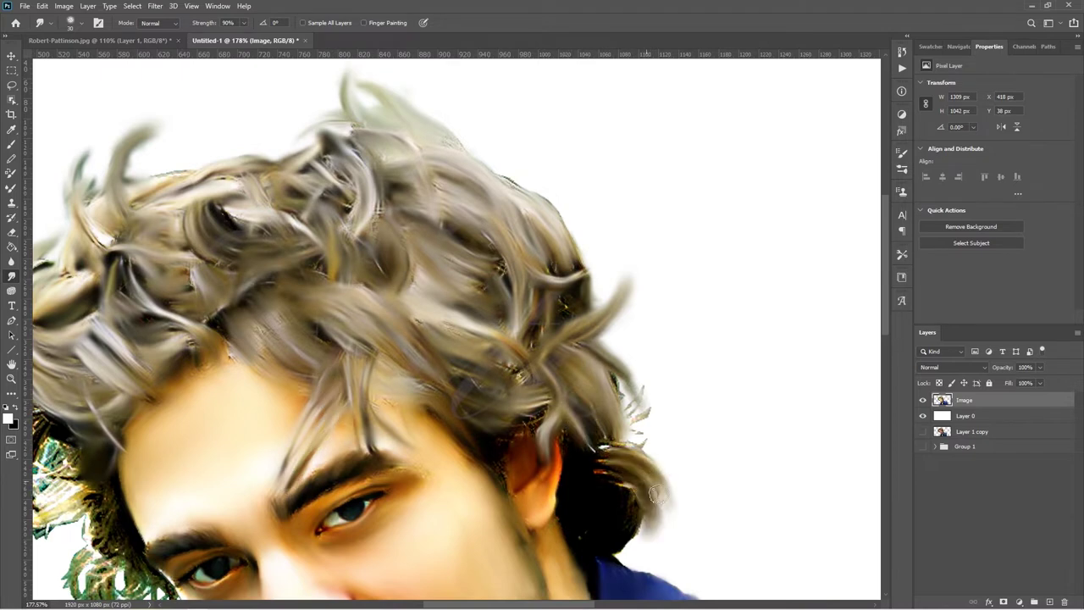
pyautogui.moveTo(648, 356); pyautogui.dragTo(652, 397)
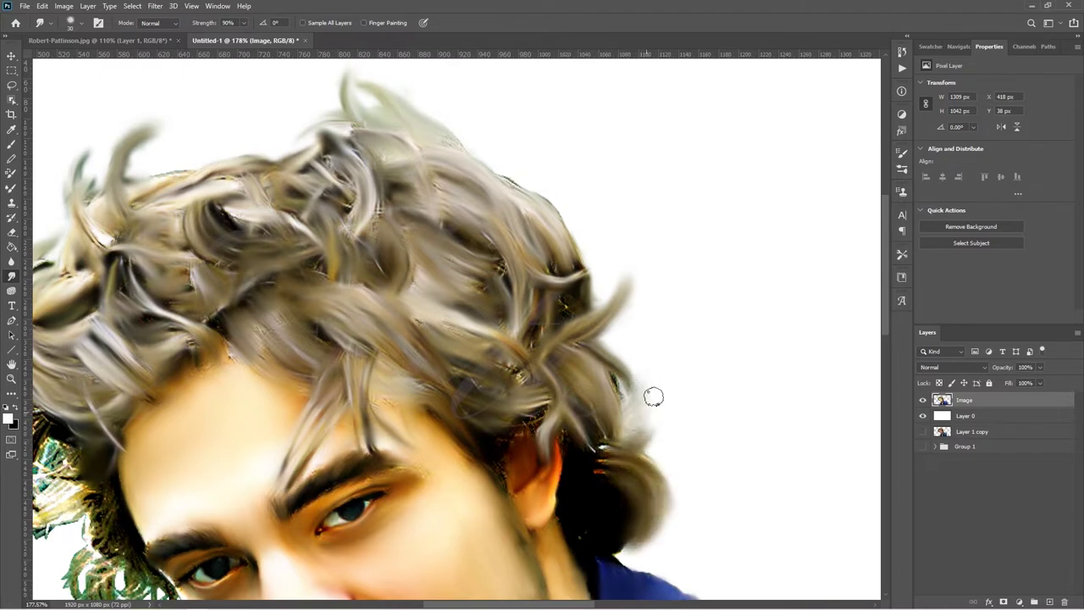
# Blend the green strands into the left and lower hair, then fit the image on screen.
pyautogui.hscroll(-3, 508, 355)
pyautogui.hscroll(-3, 381, 381)
pyautogui.moveTo(381, 499); pyautogui.dragTo(233, 512)
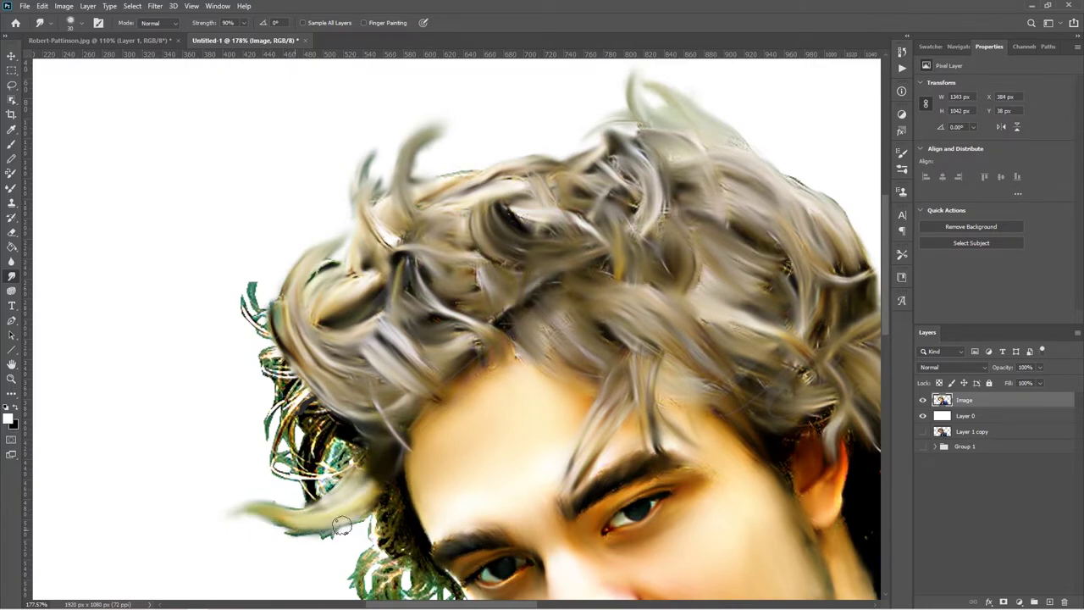
pyautogui.moveTo(394, 485)
pyautogui.mouseDown()
pyautogui.moveTo(318, 444)
pyautogui.moveTo(330, 462)
pyautogui.moveTo(292, 406)
pyautogui.moveTo(250, 262)
pyautogui.mouseUp()
pyautogui.scroll(-3, 438, 393)
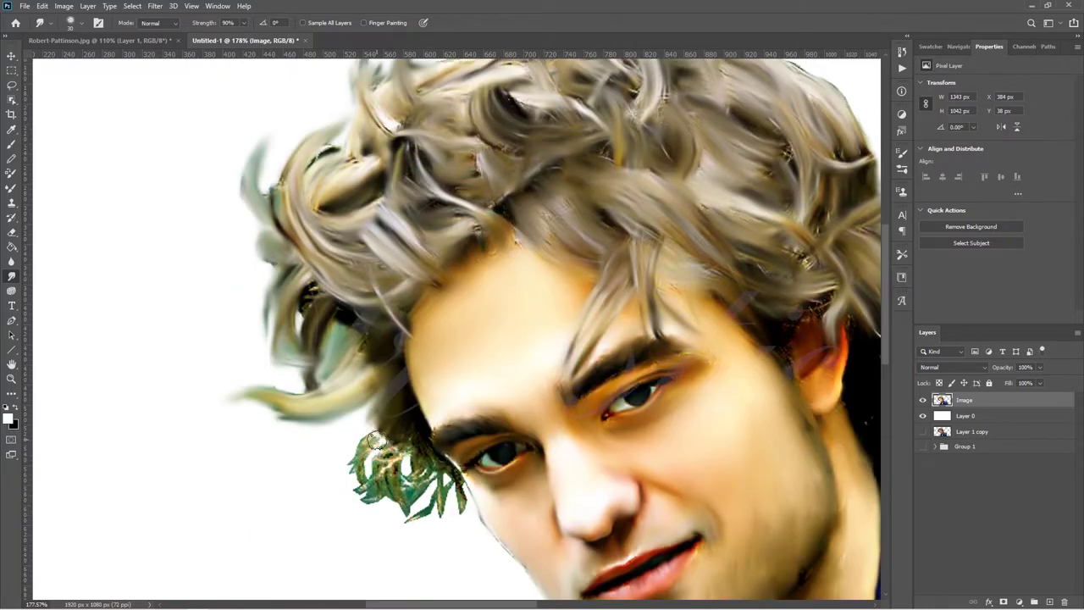
pyautogui.moveTo(377, 428)
pyautogui.mouseDown()
pyautogui.moveTo(395, 507)
pyautogui.moveTo(400, 491)
pyautogui.moveTo(436, 508)
pyautogui.moveTo(443, 547)
pyautogui.moveTo(454, 527)
pyautogui.mouseUp()
pyautogui.hotkey('ctrl', '0')
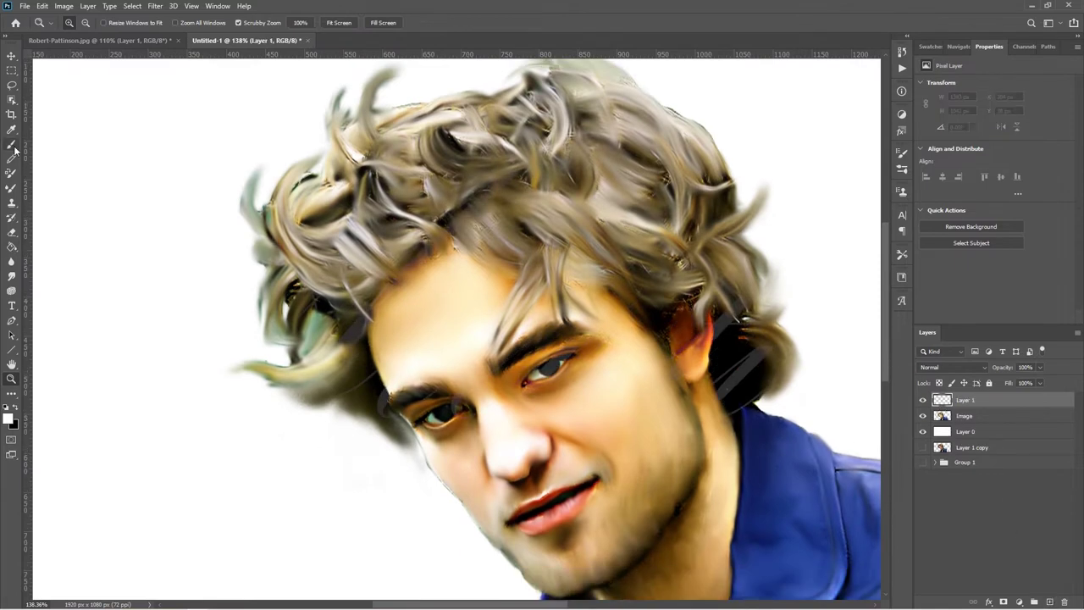
# Select the subject and paint green over the left side of the hair.
pyautogui.click(12, 145)
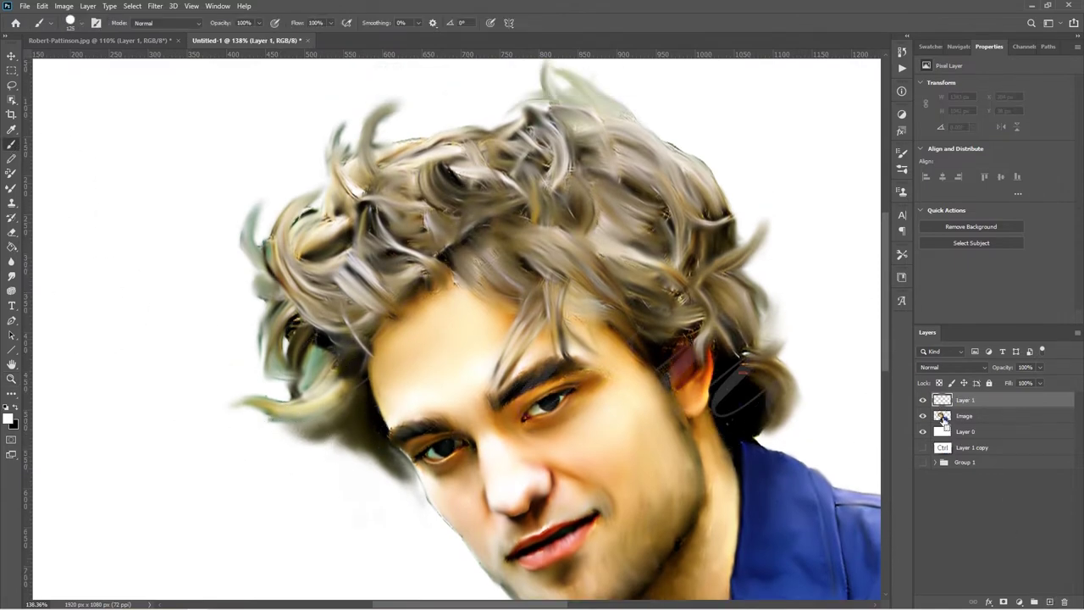
pyautogui.keyDown('ctrl'); pyautogui.click(943, 416); pyautogui.keyUp('ctrl')
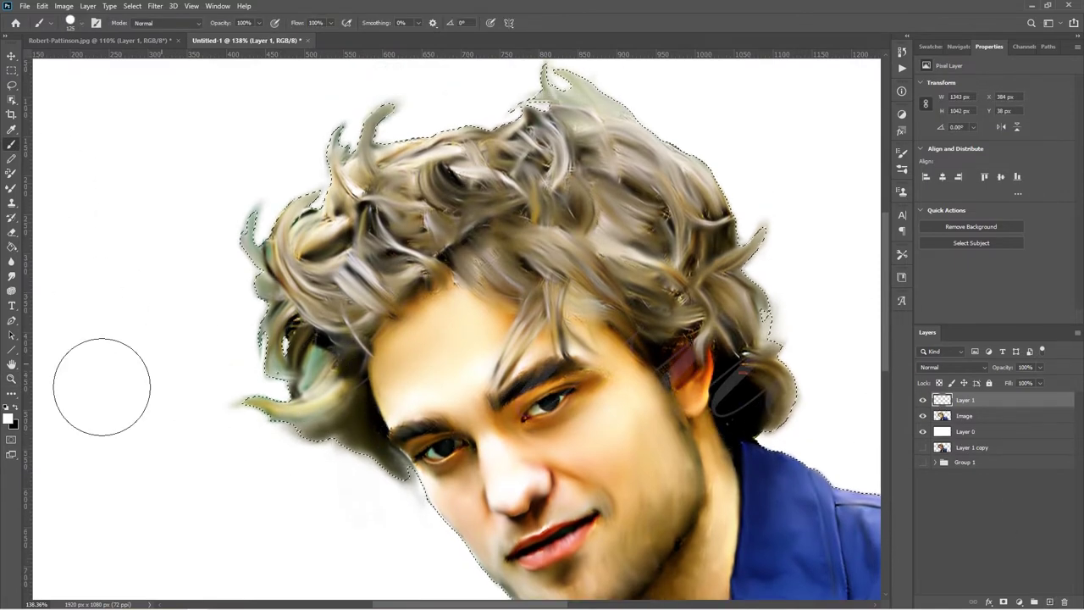
pyautogui.click(8, 417)
pyautogui.click(265, 79)
pyautogui.moveTo(254, 415)
pyautogui.mouseDown()
pyautogui.moveTo(262, 259)
pyautogui.moveTo(303, 266)
pyautogui.moveTo(372, 136)
pyautogui.mouseUp()
# Set the green layer to Soft Light, mask it to the subject, and add an empty layer.
pyautogui.click(953, 367)
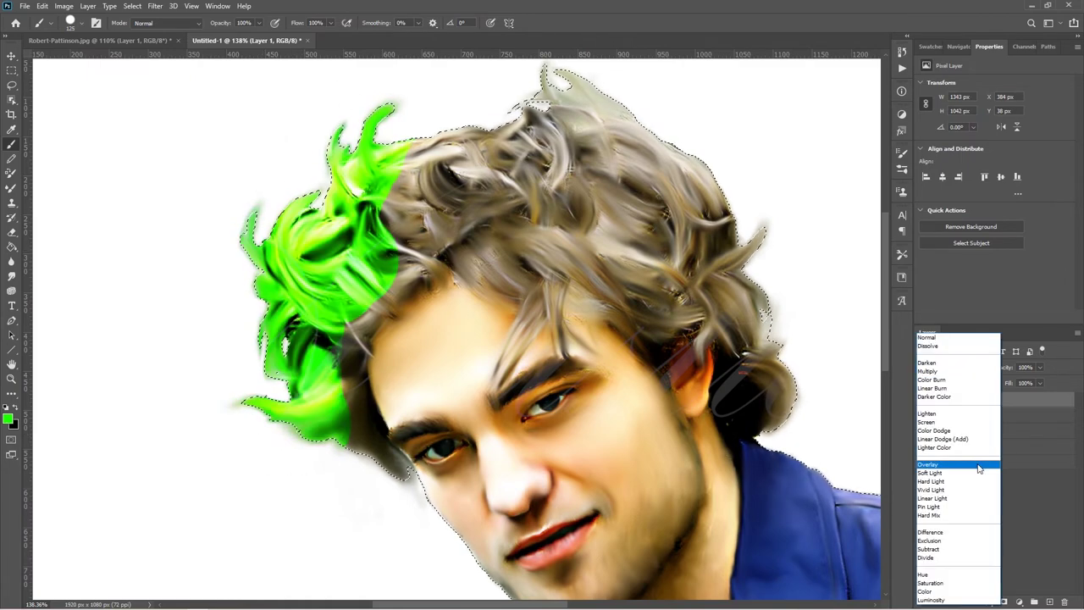
pyautogui.click(952, 459)
pyautogui.click(1033, 601)
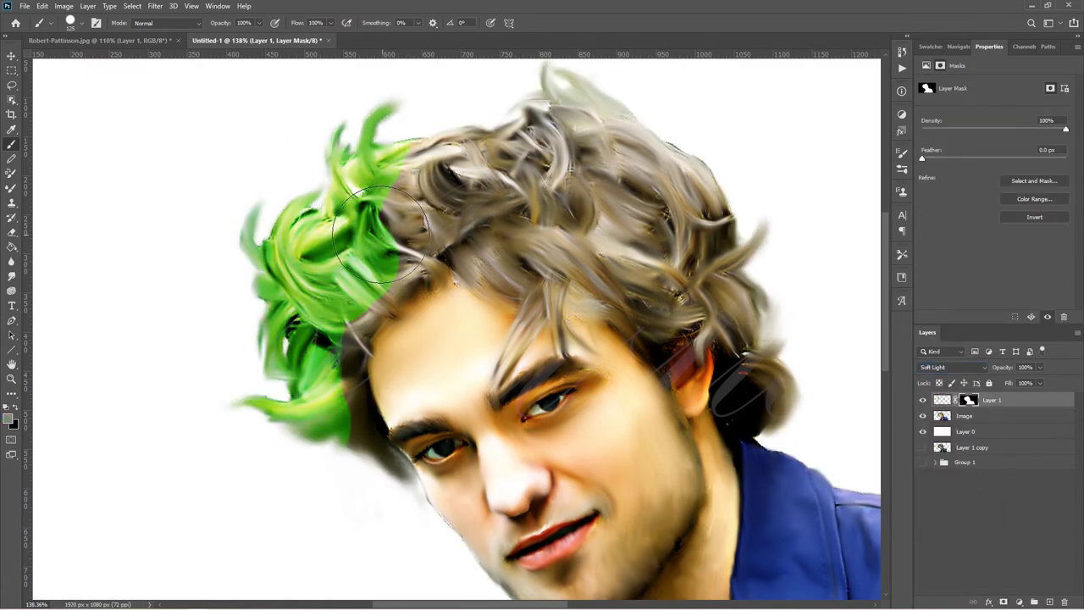
pyautogui.press('e')
pyautogui.click(82, 23)
pyautogui.press('Escape')
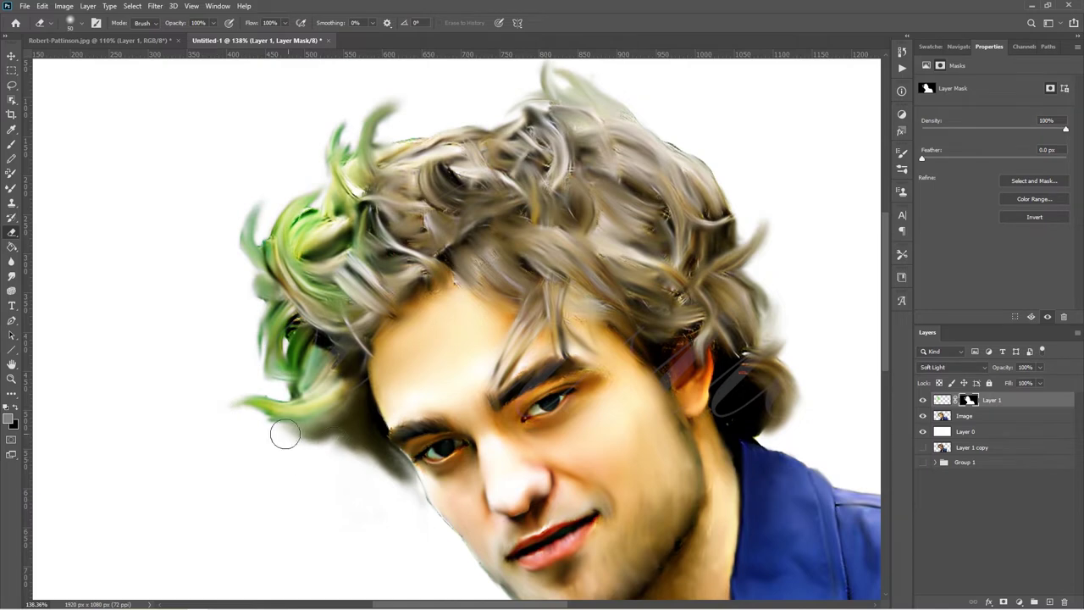
pyautogui.moveTo(506, 605); pyautogui.dragTo(519, 604)
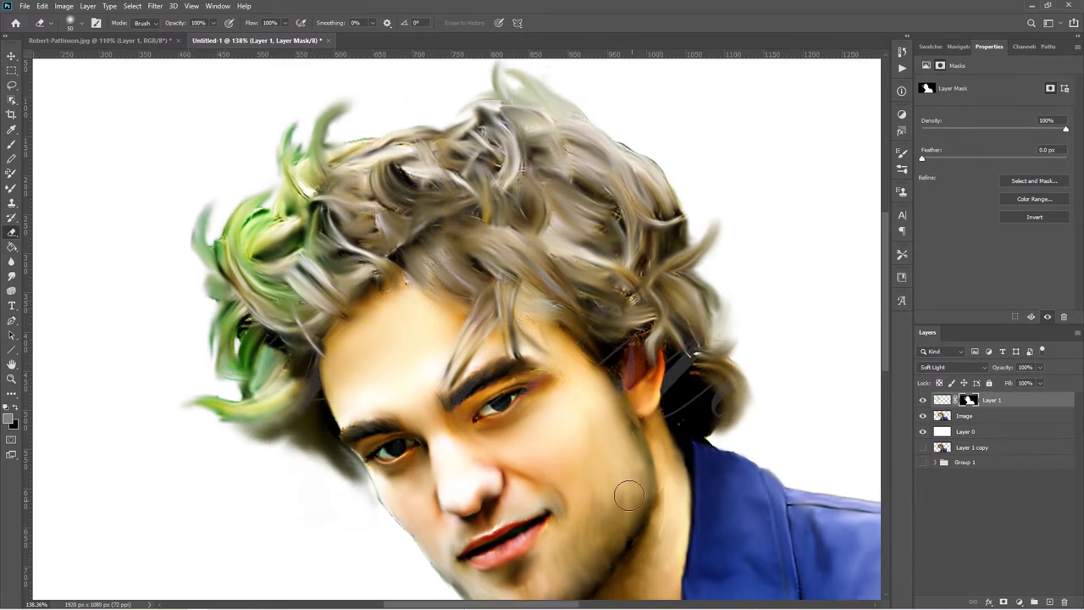
pyautogui.click(1047, 599)
# Select the subject again and choose yellow as the brush colour.
pyautogui.keyDown('ctrl'); pyautogui.click(942, 414); pyautogui.keyUp('ctrl')
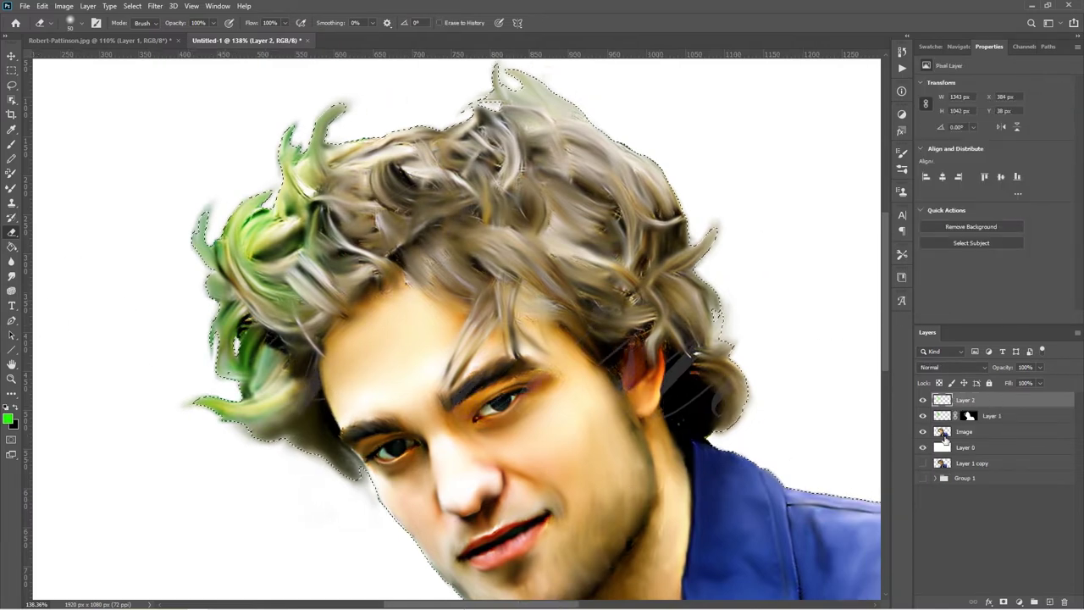
pyautogui.click(9, 418)
pyautogui.click(252, 82)
pyautogui.press('b')
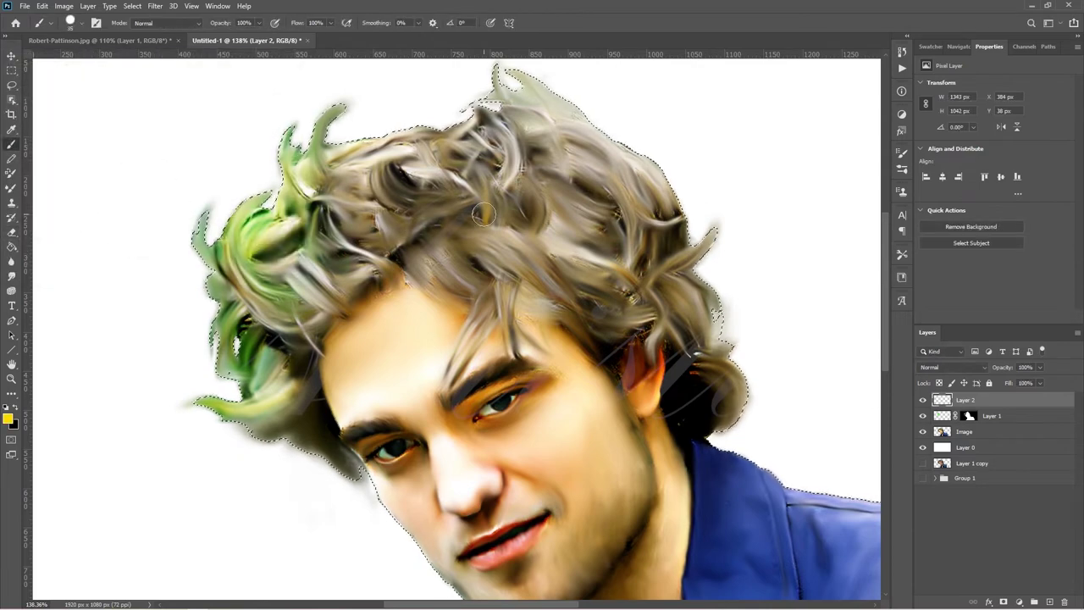
# Paint yellow strokes across the top, left and right hair and blend them with Soft Light.
pyautogui.moveTo(486, 216)
pyautogui.mouseDown()
pyautogui.moveTo(481, 163)
pyautogui.moveTo(440, 165)
pyautogui.mouseUp()
pyautogui.moveTo(593, 165); pyautogui.dragTo(660, 216)
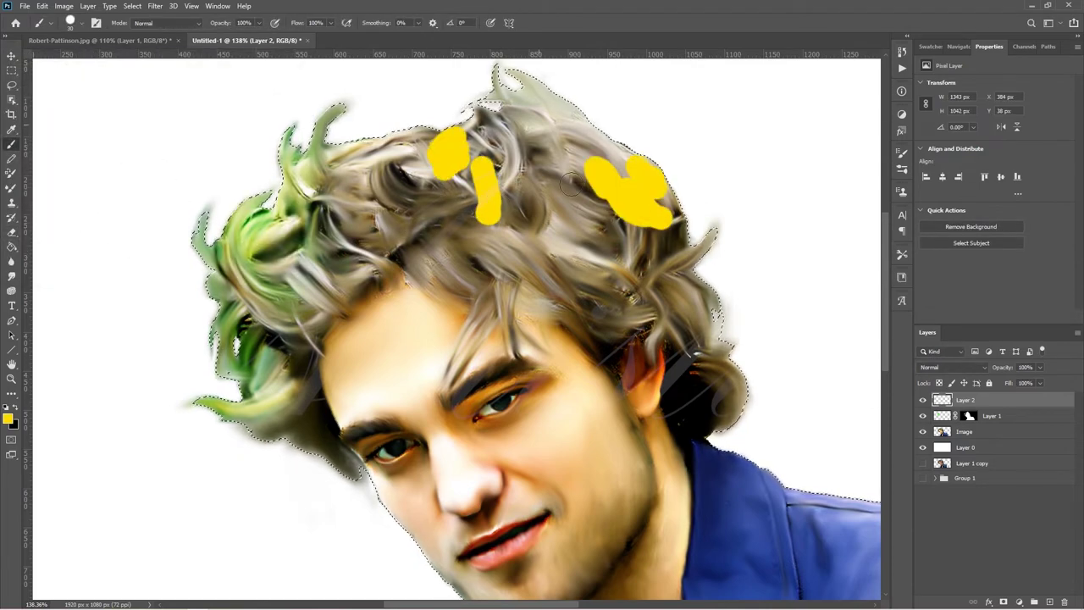
pyautogui.moveTo(495, 242); pyautogui.dragTo(533, 276)
pyautogui.moveTo(605, 266)
pyautogui.mouseDown()
pyautogui.moveTo(656, 292)
pyautogui.moveTo(711, 237)
pyautogui.mouseUp()
pyautogui.moveTo(559, 207); pyautogui.dragTo(580, 224)
pyautogui.moveTo(529, 136); pyautogui.dragTo(597, 129)
pyautogui.moveTo(377, 157); pyautogui.dragTo(386, 187)
pyautogui.moveTo(339, 224); pyautogui.dragTo(394, 280)
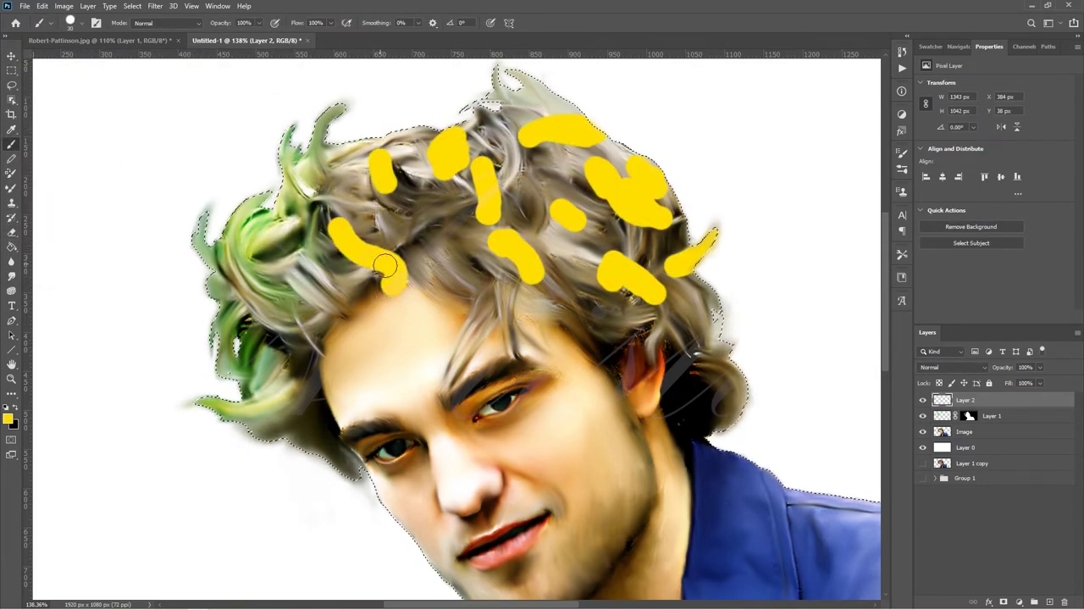
pyautogui.moveTo(500, 288); pyautogui.dragTo(469, 334)
pyautogui.moveTo(698, 297); pyautogui.dragTo(737, 398)
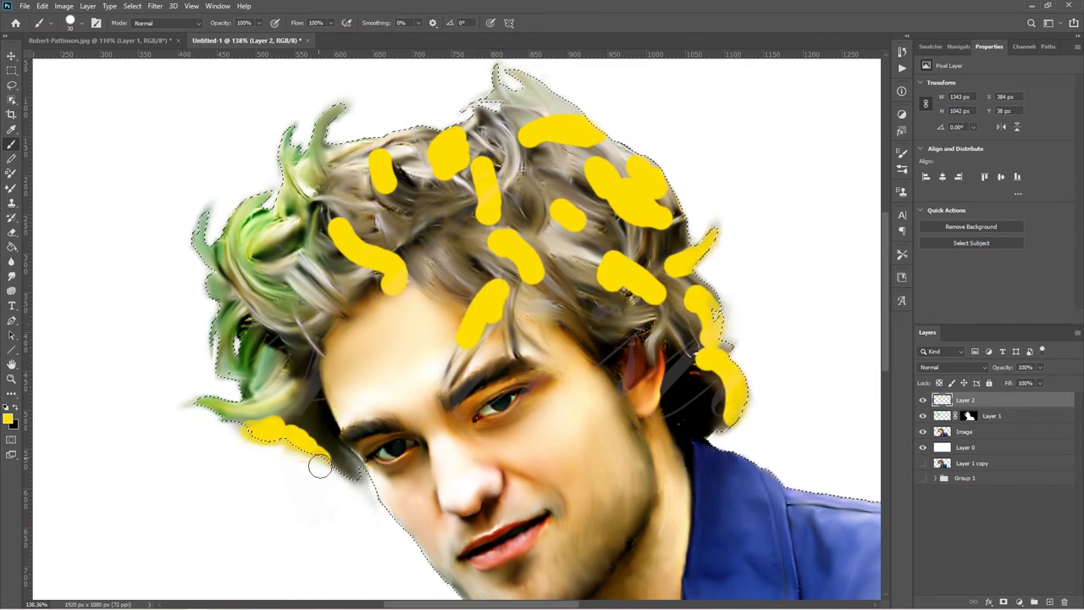
pyautogui.click(953, 367)
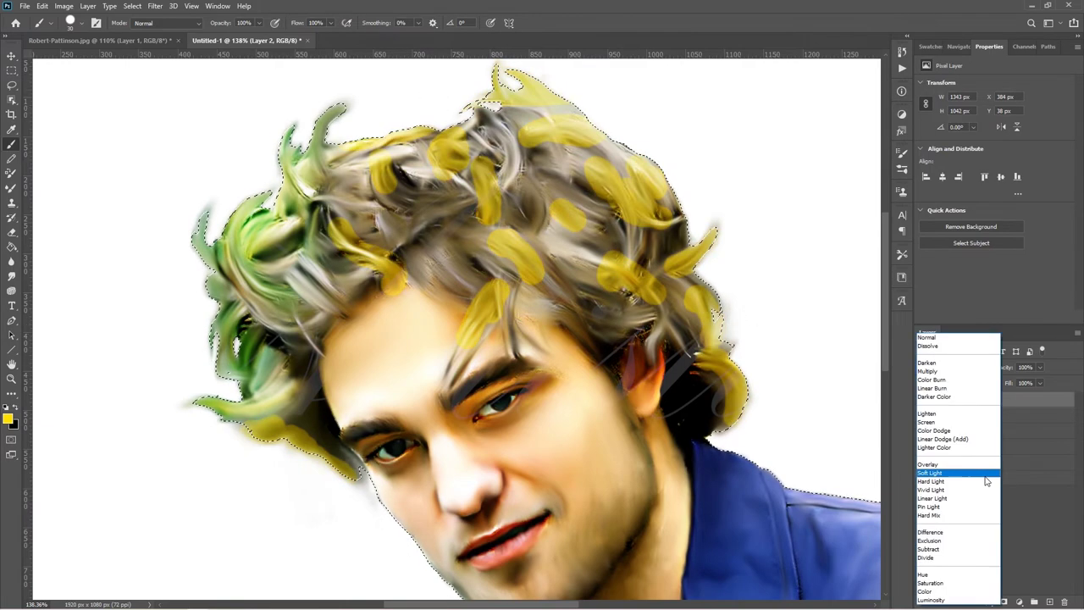
pyautogui.click(952, 479)
# Mask the yellow layer to the subject, hide the upper-left strands, and set opacity to 80%.
pyautogui.click(1002, 600)
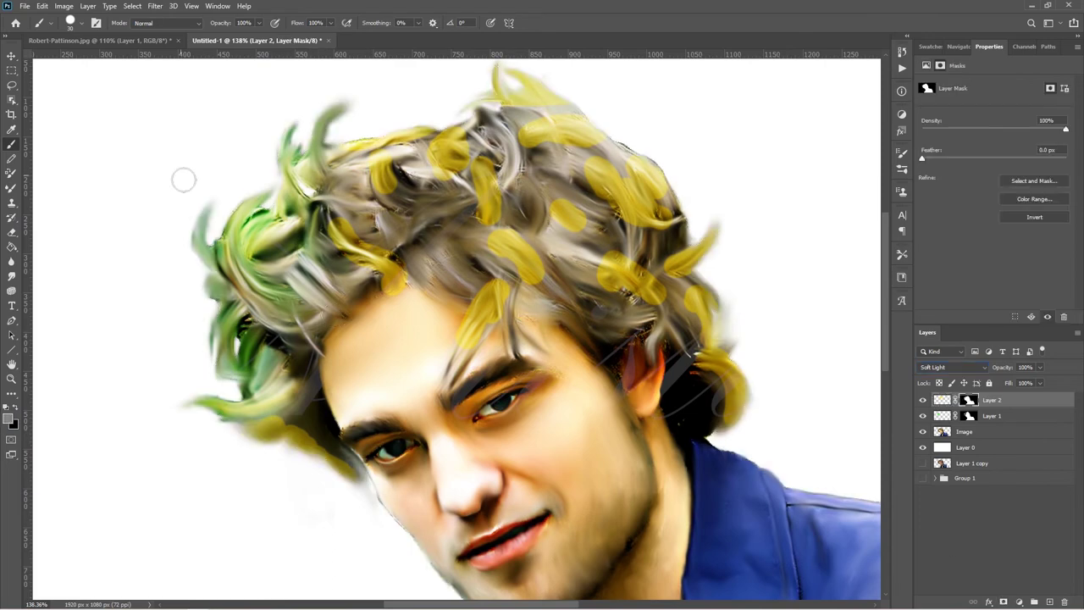
pyautogui.press('e')
pyautogui.moveTo(410, 277)
pyautogui.mouseDown()
pyautogui.moveTo(348, 211)
pyautogui.moveTo(347, 275)
pyautogui.moveTo(363, 184)
pyautogui.moveTo(400, 186)
pyautogui.moveTo(430, 111)
pyautogui.moveTo(444, 191)
pyautogui.moveTo(442, 119)
pyautogui.moveTo(514, 315)
pyautogui.moveTo(464, 293)
pyautogui.moveTo(495, 286)
pyautogui.moveTo(500, 318)
pyautogui.moveTo(513, 279)
pyautogui.moveTo(499, 221)
pyautogui.moveTo(535, 271)
pyautogui.moveTo(640, 278)
pyautogui.moveTo(616, 275)
pyautogui.moveTo(703, 254)
pyautogui.moveTo(716, 440)
pyautogui.moveTo(596, 237)
pyautogui.moveTo(572, 179)
pyautogui.moveTo(583, 127)
pyautogui.moveTo(648, 222)
pyautogui.moveTo(668, 237)
pyautogui.moveTo(681, 220)
pyautogui.mouseUp()
pyautogui.click(941, 400)
pyautogui.click(11, 275)
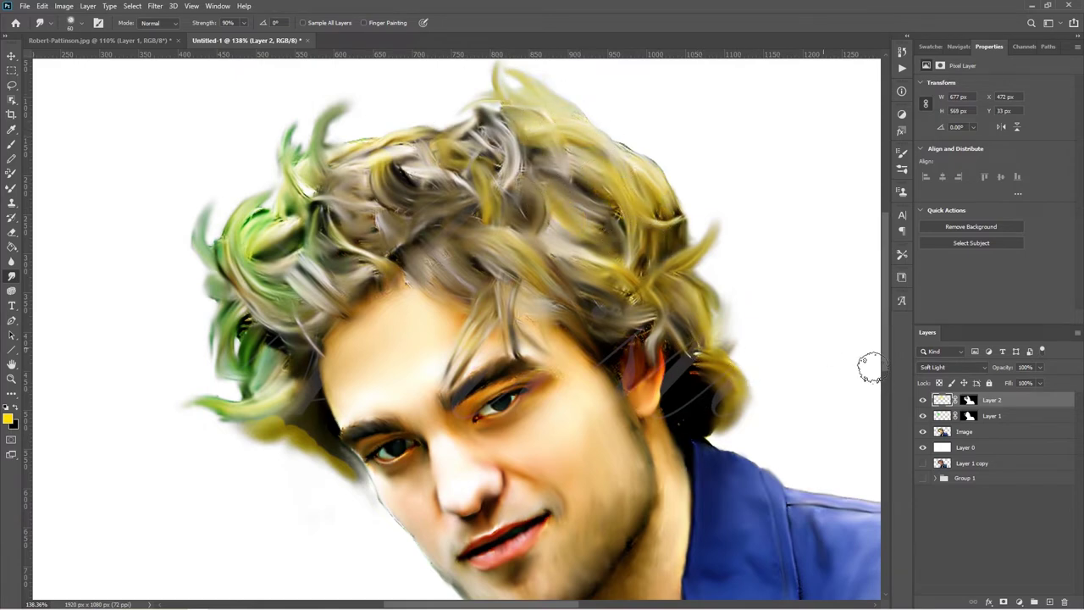
pyautogui.moveTo(1003, 369); pyautogui.dragTo(988, 369)
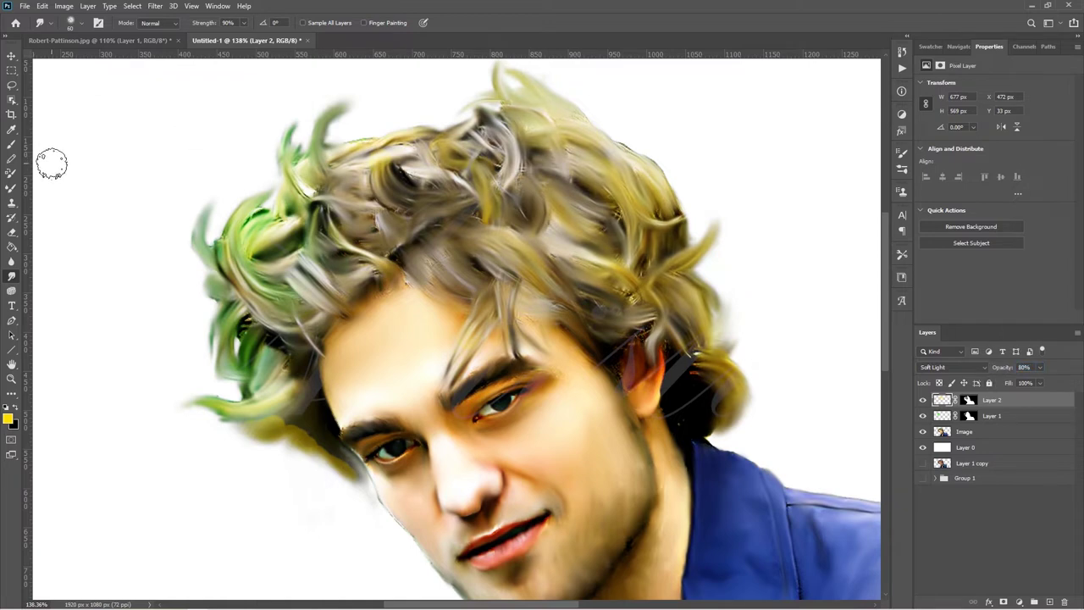
# Apply a Color Balance adjustment and add a new empty layer above Layer 2.
pyautogui.click(64, 6)
pyautogui.click(203, 152)
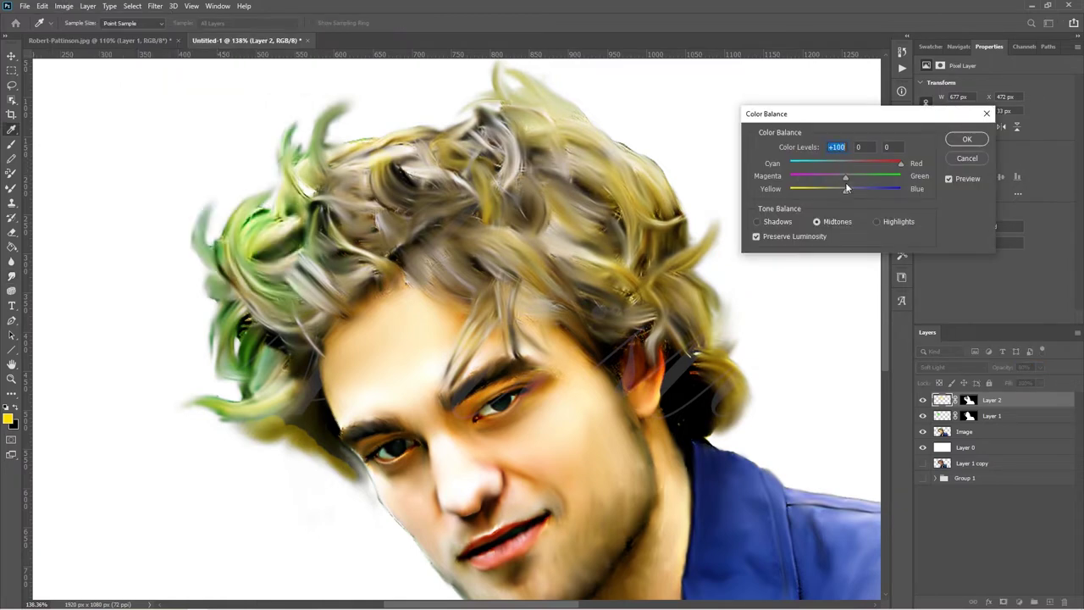
pyautogui.press('Return')
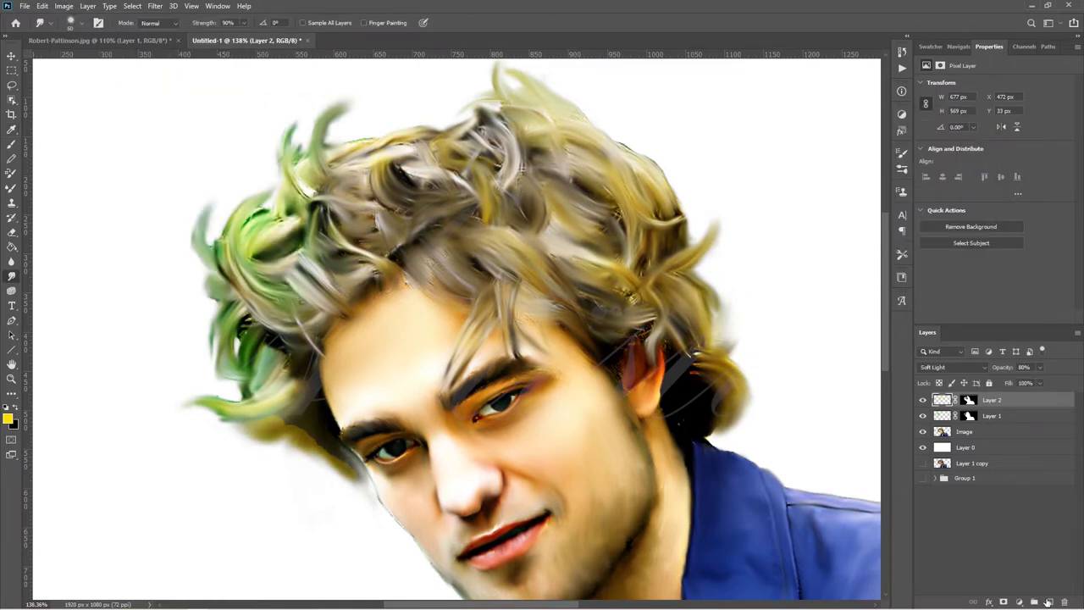
pyautogui.click(1048, 601)
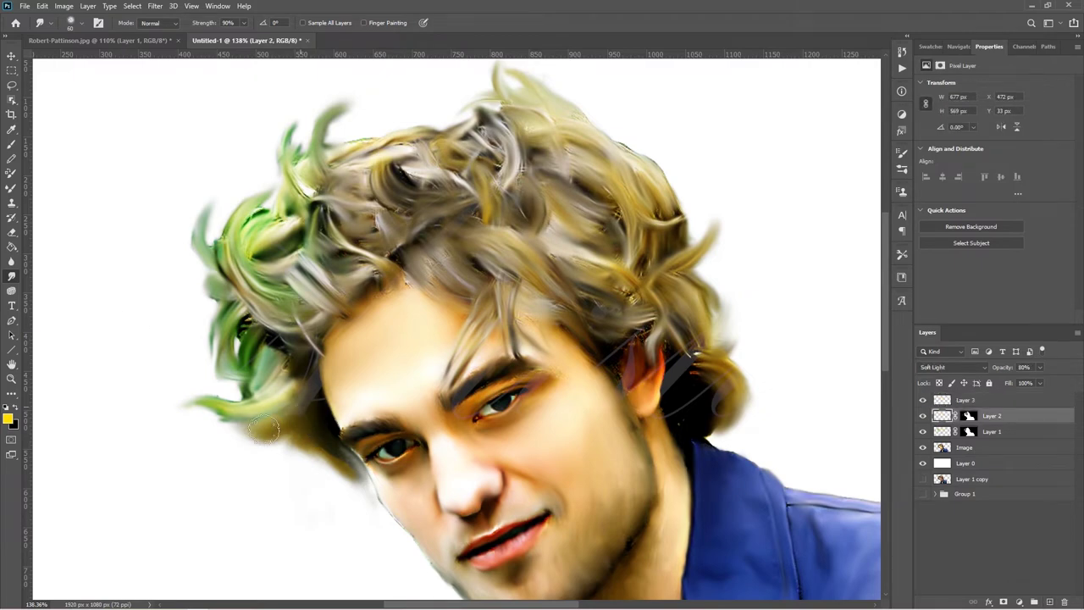
# On Layer 3, set white as the brush colour and select the subject outline.
pyautogui.click(965, 399)
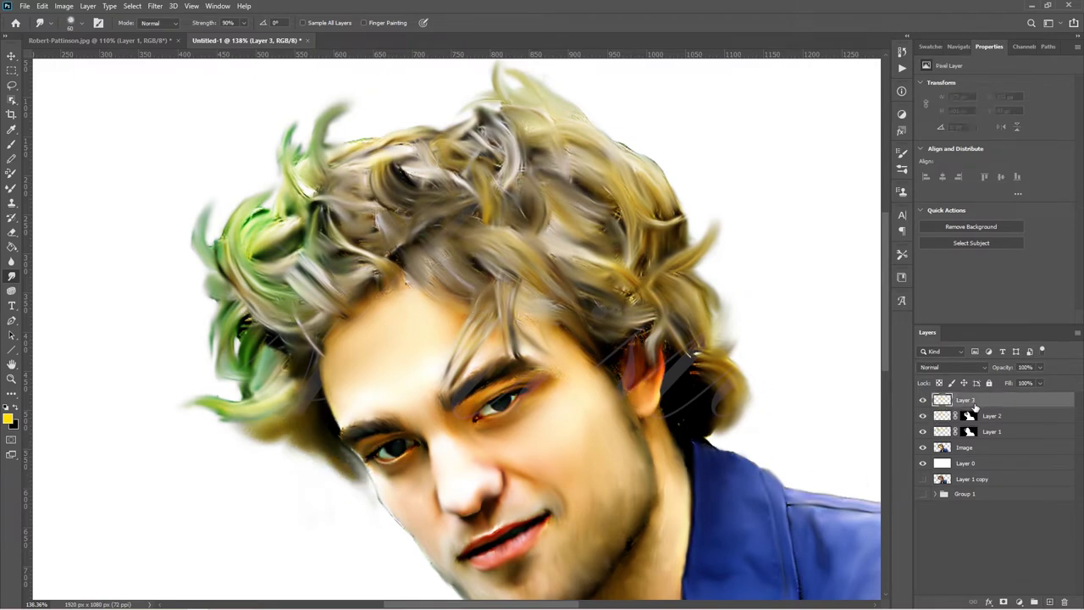
pyautogui.click(19, 423)
pyautogui.press('Escape')
pyautogui.press('b')
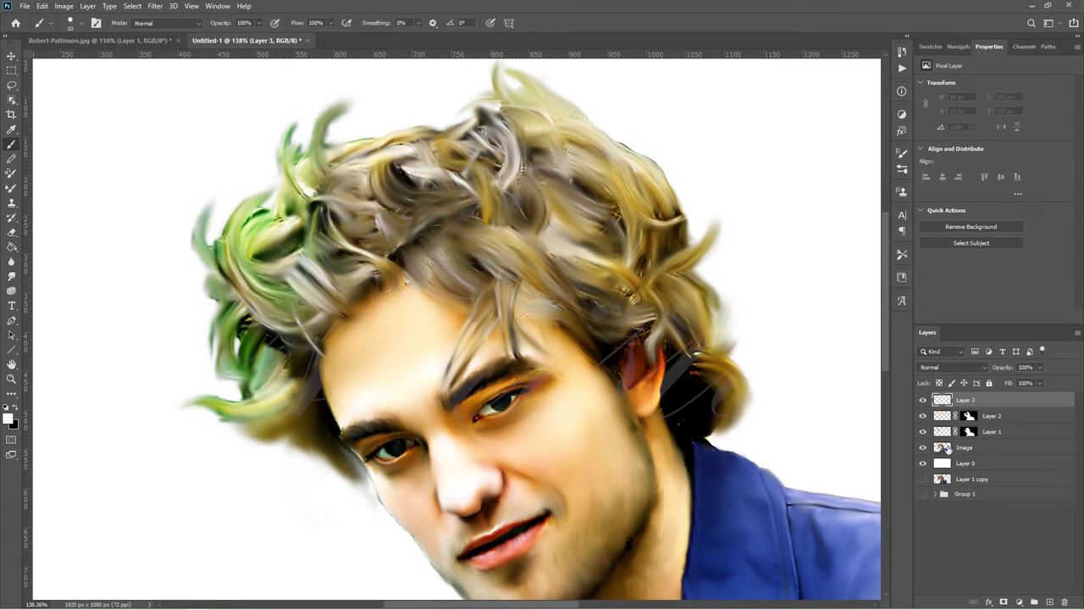
pyautogui.keyDown('ctrl'); pyautogui.click(943, 447); pyautogui.keyUp('ctrl')
# Paint white highlight strokes across the left and upper hair.
pyautogui.moveTo(321, 258); pyautogui.dragTo(296, 292)
pyautogui.moveTo(287, 373); pyautogui.dragTo(254, 394)
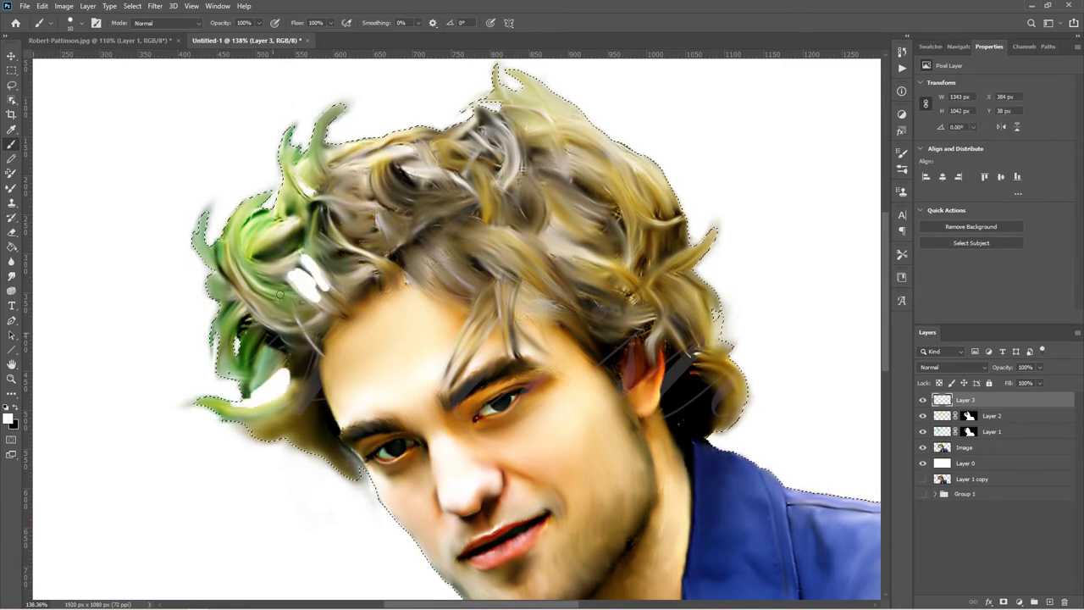
pyautogui.moveTo(258, 241); pyautogui.dragTo(296, 222)
pyautogui.moveTo(303, 173); pyautogui.dragTo(309, 194)
pyautogui.moveTo(338, 241); pyautogui.dragTo(373, 252)
pyautogui.moveTo(347, 163); pyautogui.dragTo(410, 152)
pyautogui.moveTo(402, 172); pyautogui.dragTo(464, 178)
pyautogui.moveTo(546, 228); pyautogui.dragTo(585, 252)
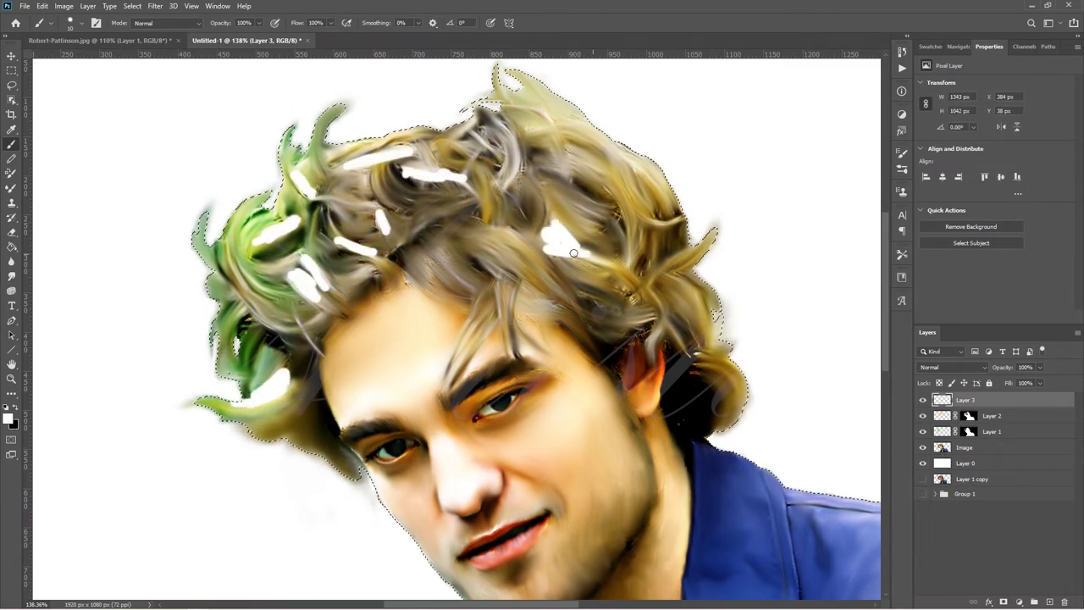
# Paint more white highlight strokes on the central and right hair.
pyautogui.moveTo(423, 258)
pyautogui.mouseDown()
pyautogui.moveTo(458, 288)
pyautogui.moveTo(513, 292)
pyautogui.mouseUp()
pyautogui.moveTo(525, 298); pyautogui.dragTo(563, 306)
pyautogui.moveTo(474, 315); pyautogui.dragTo(455, 371)
pyautogui.moveTo(631, 314)
pyautogui.mouseDown()
pyautogui.moveTo(654, 318)
pyautogui.moveTo(648, 349)
pyautogui.mouseUp()
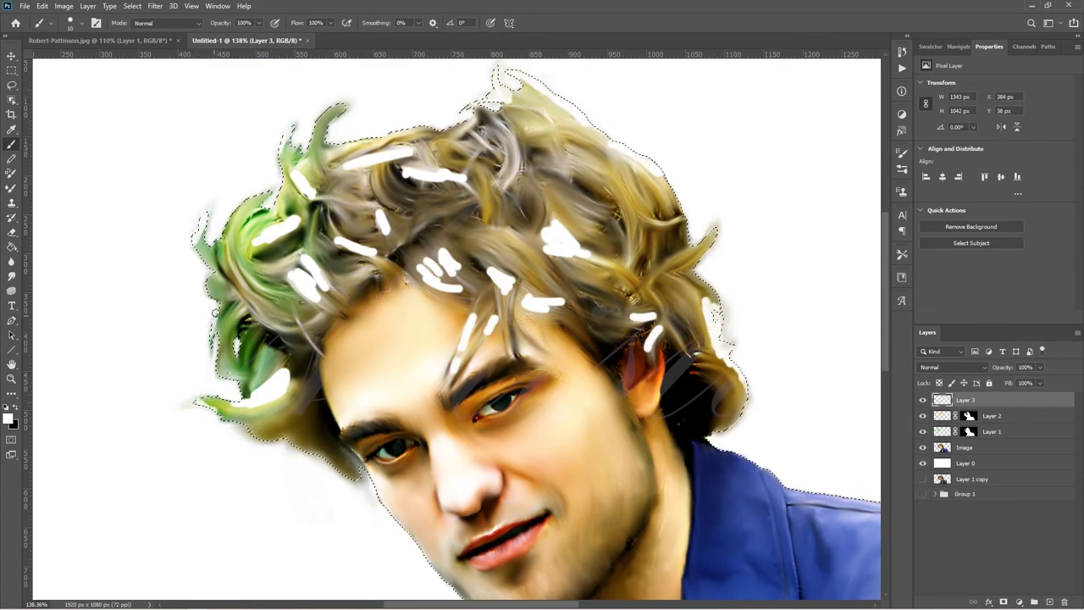
pyautogui.moveTo(654, 224); pyautogui.dragTo(676, 218)
pyautogui.moveTo(563, 154); pyautogui.dragTo(560, 173)
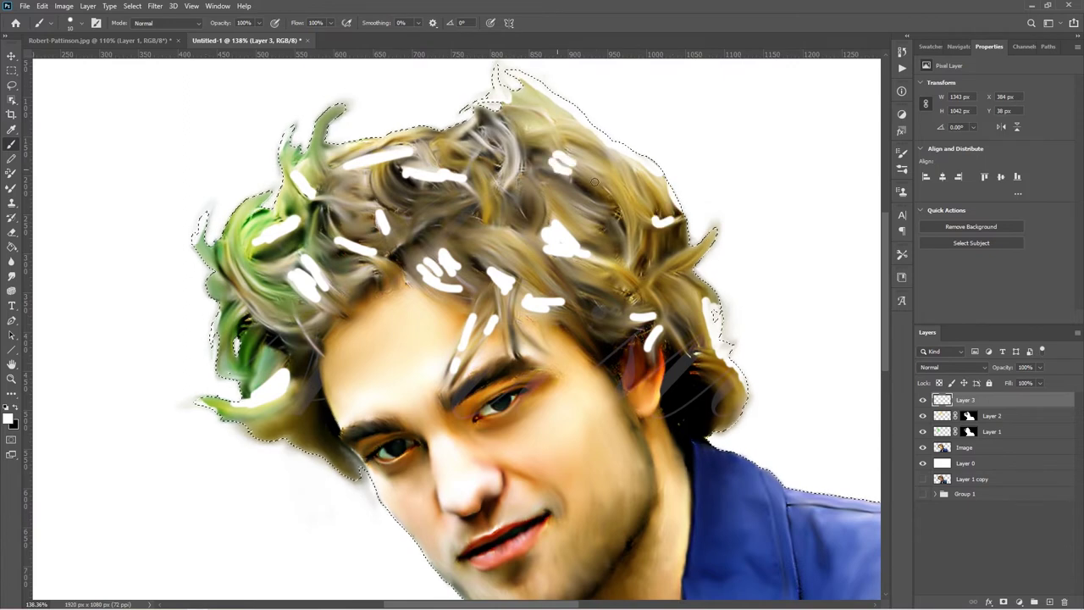
# Smudge the white strokes into the left-centre and right hair.
pyautogui.click(11, 260)
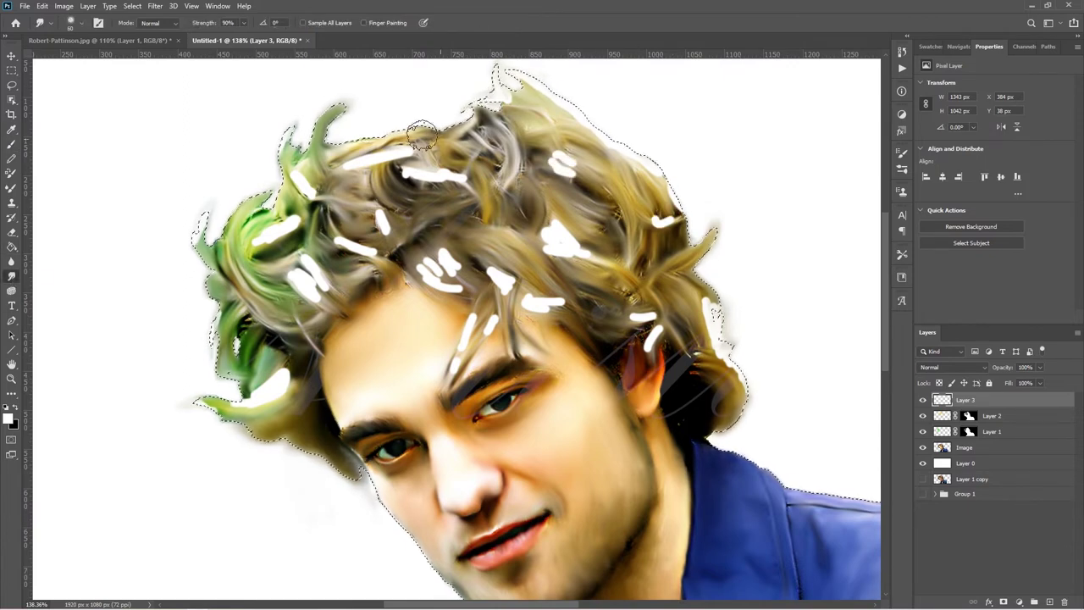
pyautogui.moveTo(292, 216)
pyautogui.mouseDown()
pyautogui.moveTo(258, 246)
pyautogui.moveTo(335, 300)
pyautogui.mouseUp()
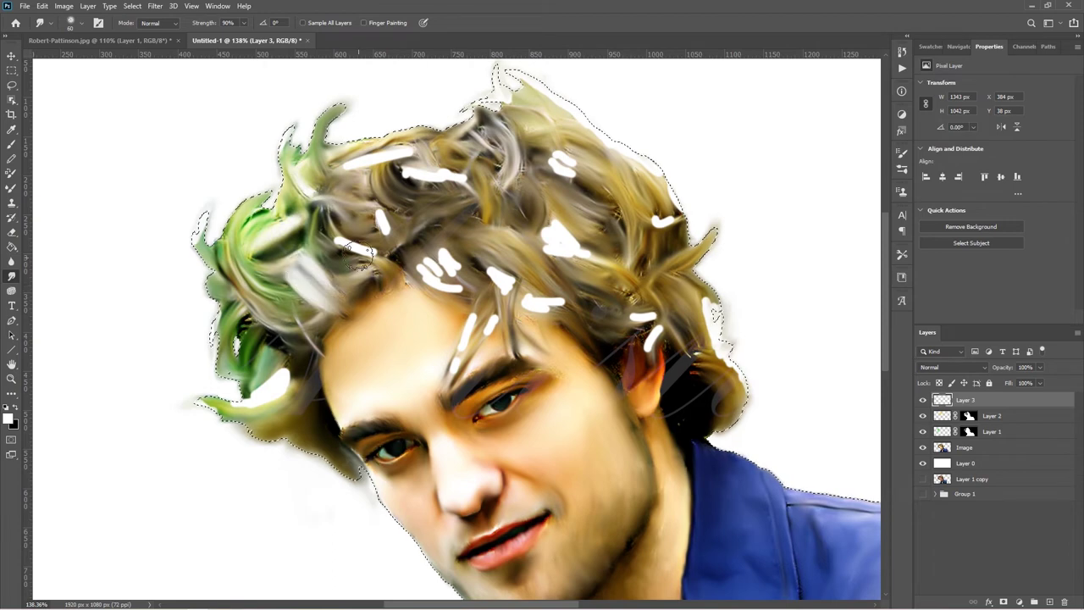
pyautogui.moveTo(339, 254)
pyautogui.mouseDown()
pyautogui.moveTo(394, 250)
pyautogui.moveTo(385, 203)
pyautogui.moveTo(397, 150)
pyautogui.moveTo(466, 179)
pyautogui.moveTo(449, 254)
pyautogui.moveTo(457, 301)
pyautogui.moveTo(440, 235)
pyautogui.moveTo(508, 297)
pyautogui.moveTo(452, 358)
pyautogui.mouseUp()
pyautogui.moveTo(542, 309)
pyautogui.mouseDown()
pyautogui.moveTo(575, 318)
pyautogui.moveTo(559, 228)
pyautogui.moveTo(582, 276)
pyautogui.mouseUp()
pyautogui.moveTo(592, 326)
pyautogui.mouseDown()
pyautogui.moveTo(652, 320)
pyautogui.moveTo(661, 360)
pyautogui.mouseUp()
pyautogui.moveTo(639, 218); pyautogui.dragTo(676, 229)
pyautogui.moveTo(584, 169)
pyautogui.mouseDown()
pyautogui.moveTo(546, 165)
pyautogui.moveTo(592, 186)
pyautogui.mouseUp()
# Blend highlights at the right edge and green left hair, set 78% opacity, and deselect.
pyautogui.moveTo(701, 298); pyautogui.dragTo(745, 399)
pyautogui.moveTo(711, 298); pyautogui.dragTo(696, 343)
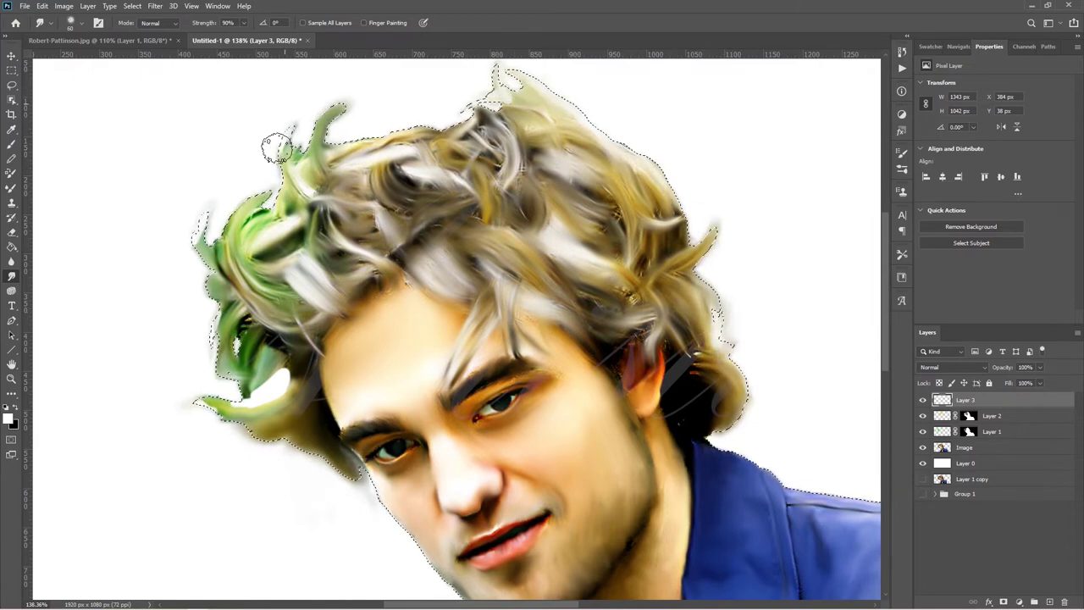
pyautogui.moveTo(188, 405); pyautogui.dragTo(270, 385)
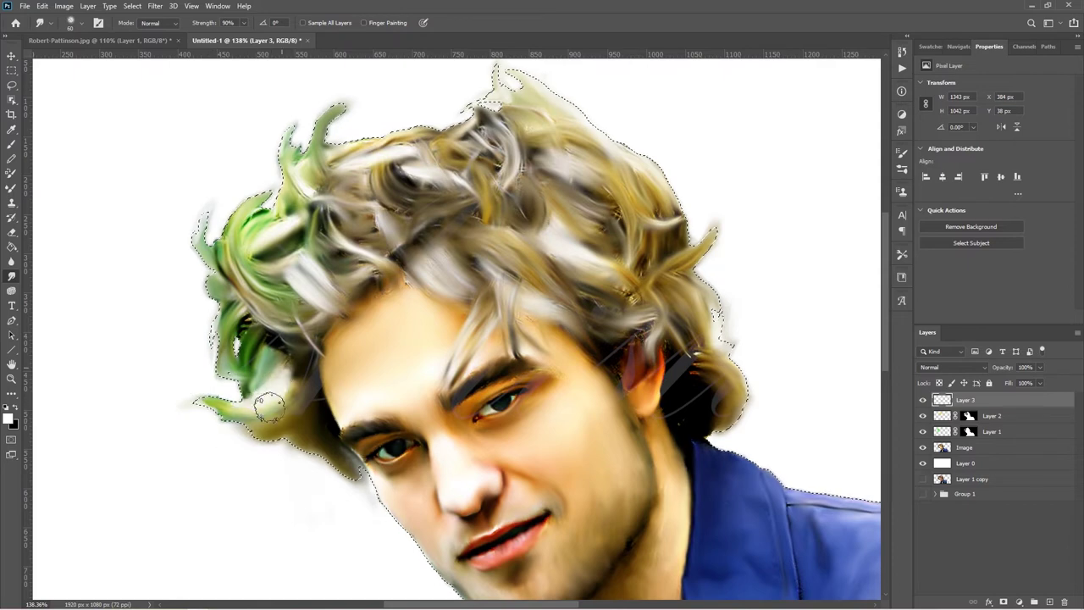
pyautogui.moveTo(1008, 369); pyautogui.dragTo(993, 369)
pyautogui.hotkey('ctrl', 'd')
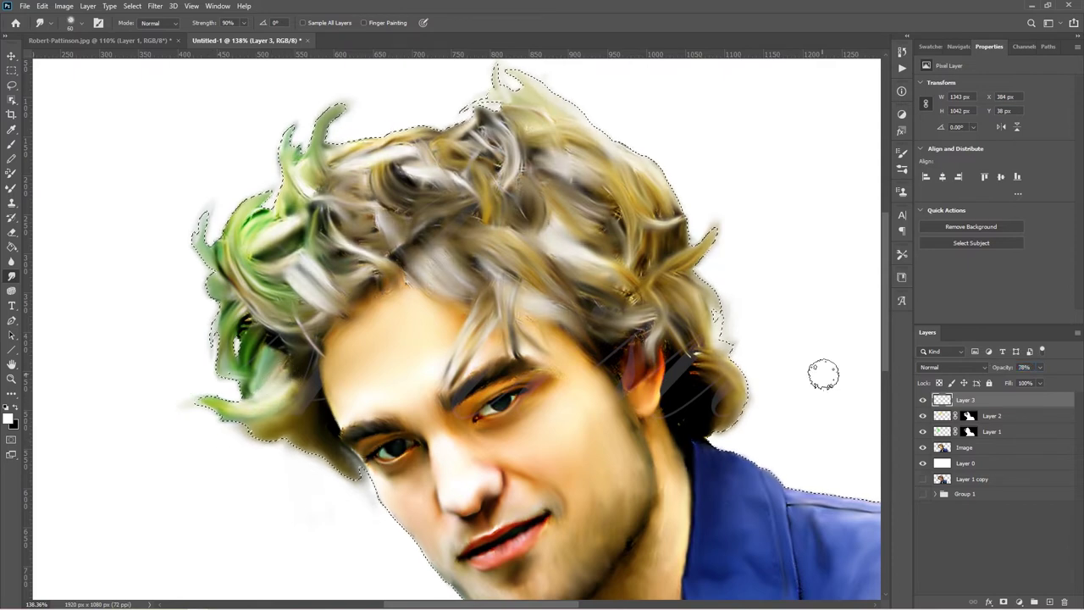
pyautogui.press('m')
pyautogui.hotkey('ctrl', '0')
# Add Layer 4, then on Layer 0 set the foreground colour to light purple #8b82ce.
pyautogui.click(1049, 601)
pyautogui.click(965, 478)
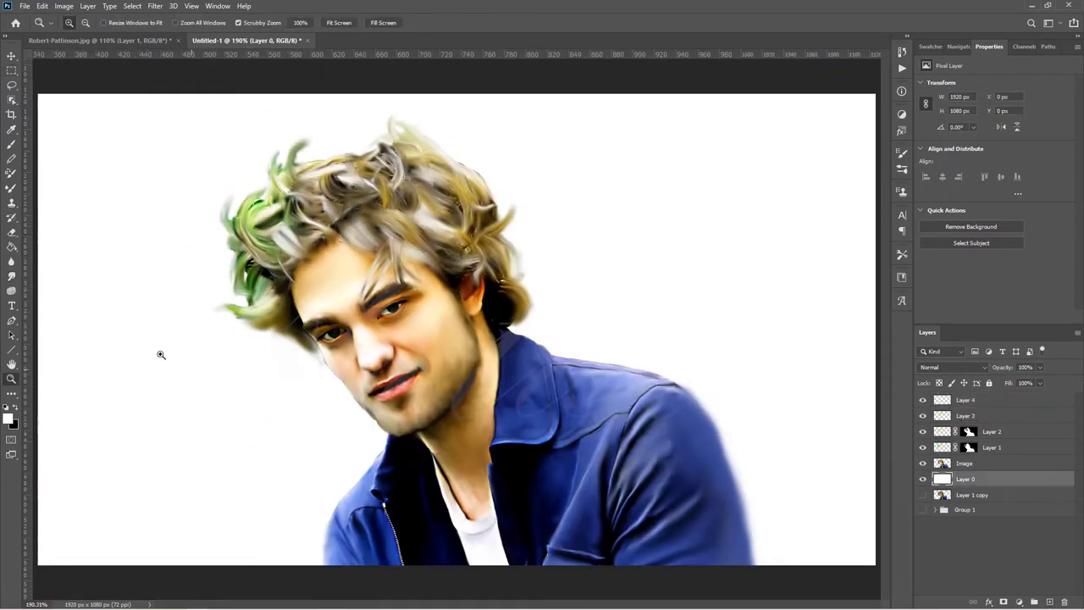
pyautogui.press('i')
pyautogui.click(10, 417)
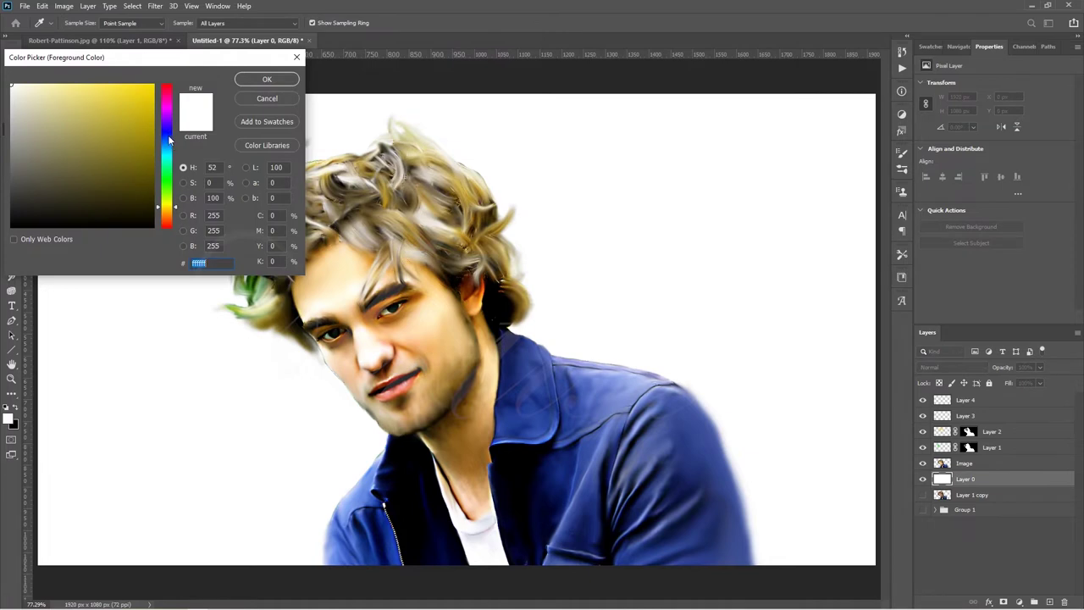
pyautogui.click(167, 129)
pyautogui.click(152, 155)
pyautogui.click(65, 111)
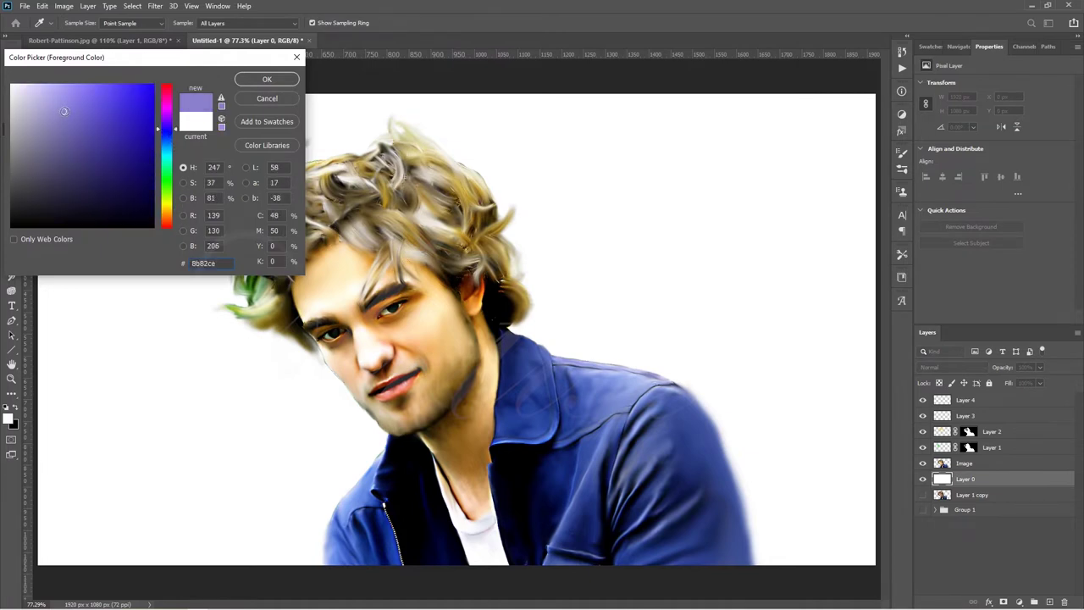
pyautogui.click(265, 80)
# Fill the white background with the purple and make Layer 4 active.
pyautogui.press('g')
pyautogui.click(200, 151)
pyautogui.click(982, 400)
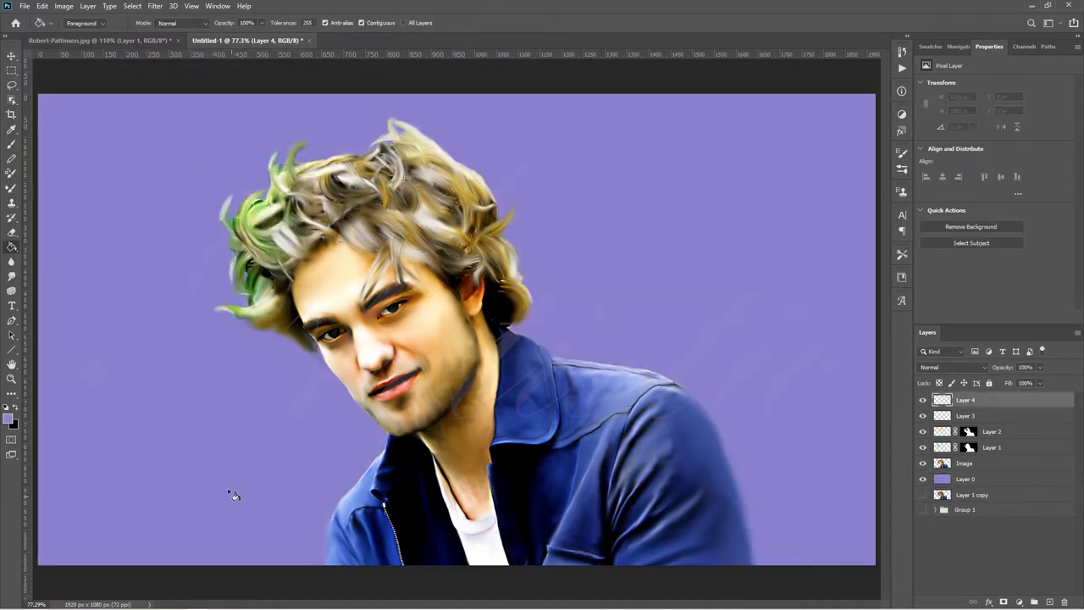
pyautogui.scroll(5, 275, 178)
# Sample the green from the tinted hair and brush green strands over the left and top curls.
pyautogui.press('b')
pyautogui.click(8, 419)
pyautogui.click(269, 335)
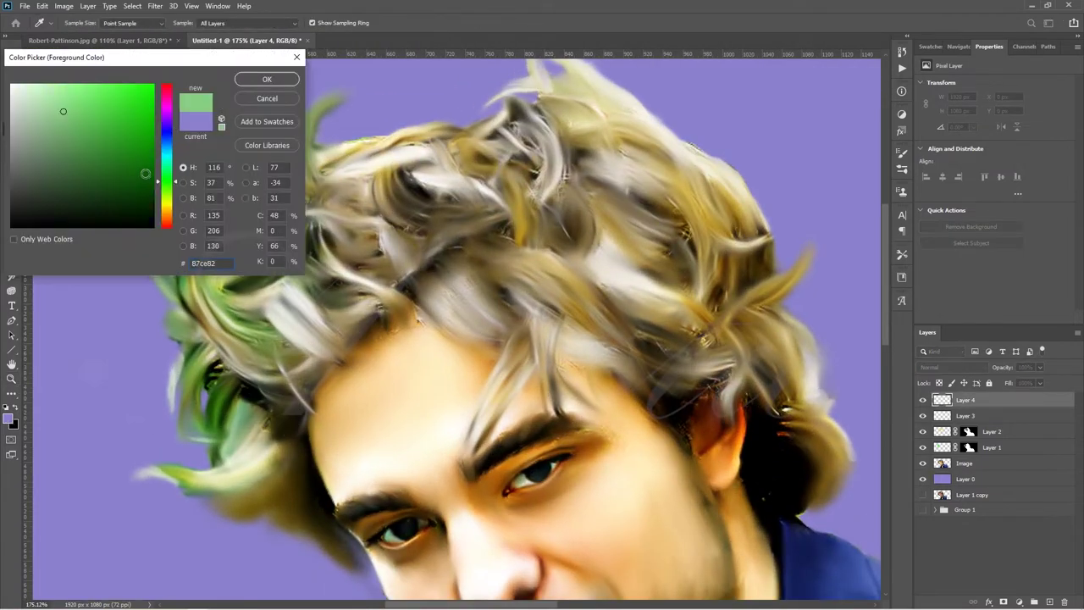
pyautogui.press('Return')
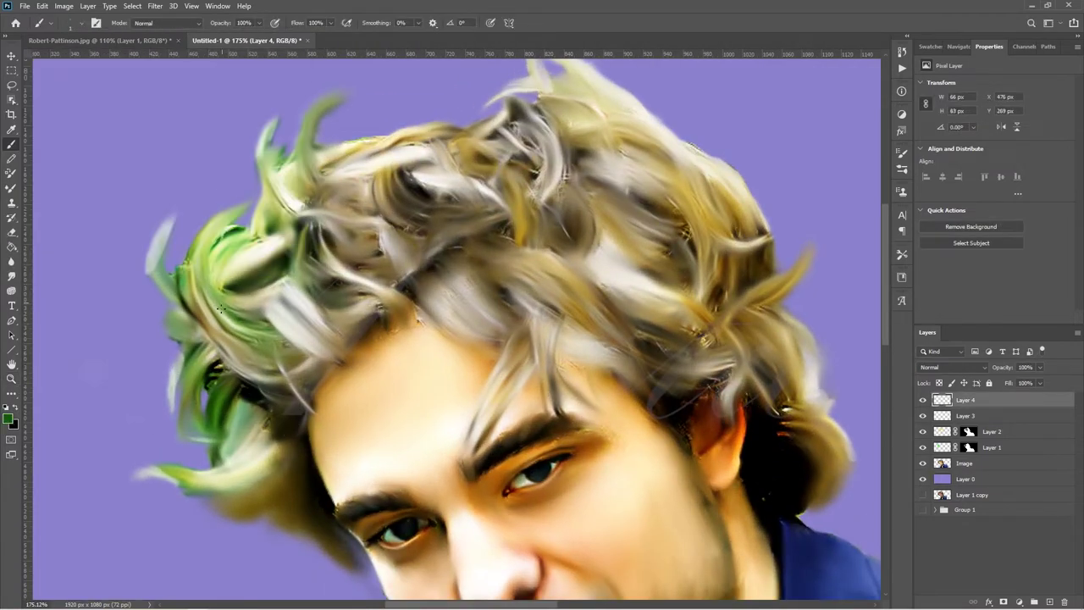
pyautogui.moveTo(211, 283); pyautogui.dragTo(244, 223)
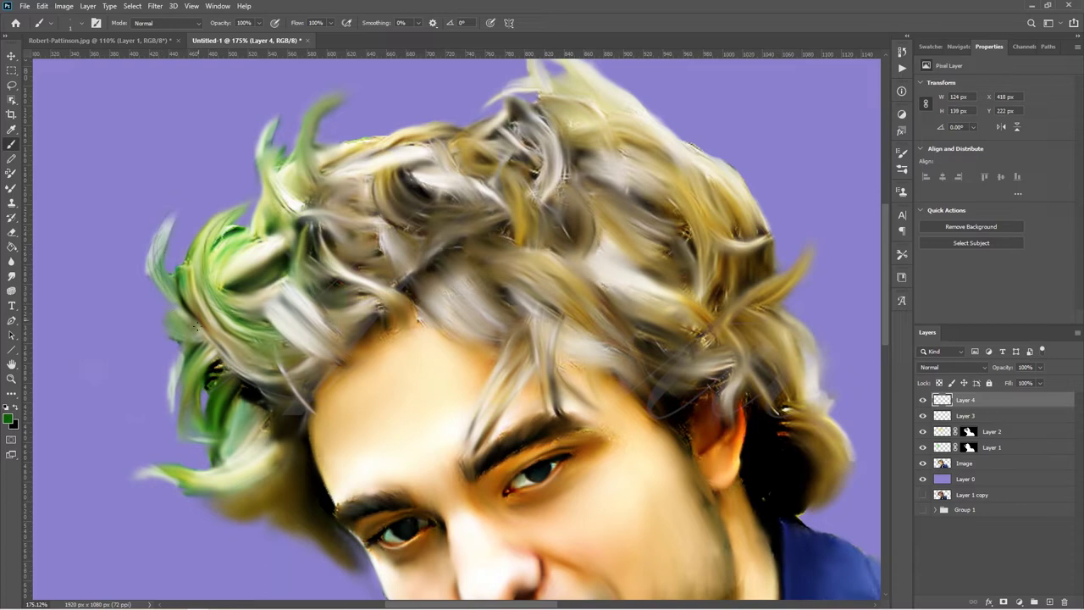
pyautogui.moveTo(181, 380); pyautogui.dragTo(175, 405)
pyautogui.moveTo(213, 262); pyautogui.dragTo(222, 239)
pyautogui.moveTo(269, 202); pyautogui.dragTo(270, 119)
pyautogui.moveTo(269, 174); pyautogui.dragTo(257, 224)
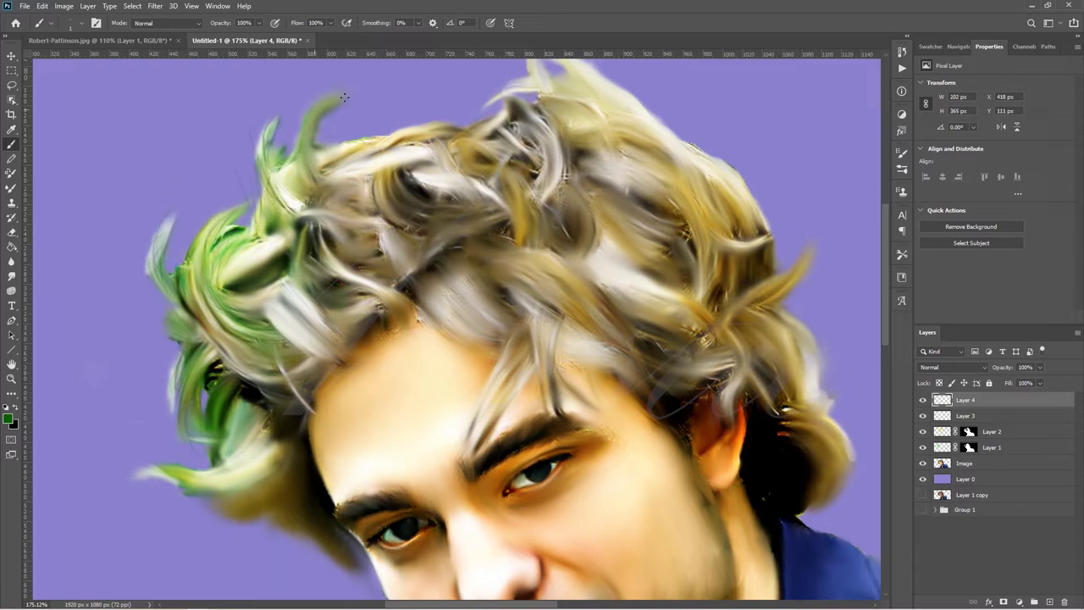
pyautogui.moveTo(343, 99); pyautogui.dragTo(291, 153)
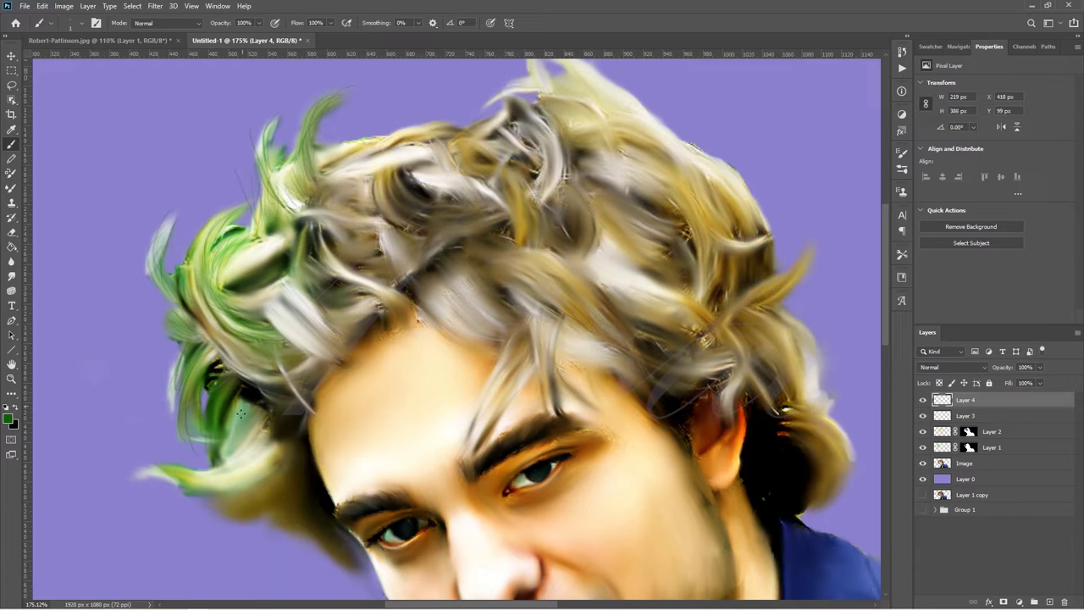
pyautogui.moveTo(239, 413); pyautogui.dragTo(202, 474)
# Sample a brownish gold from the hair and paint thin strands from the forehead toward the eyebrow.
pyautogui.click(10, 421)
pyautogui.click(492, 251)
pyautogui.press('Return')
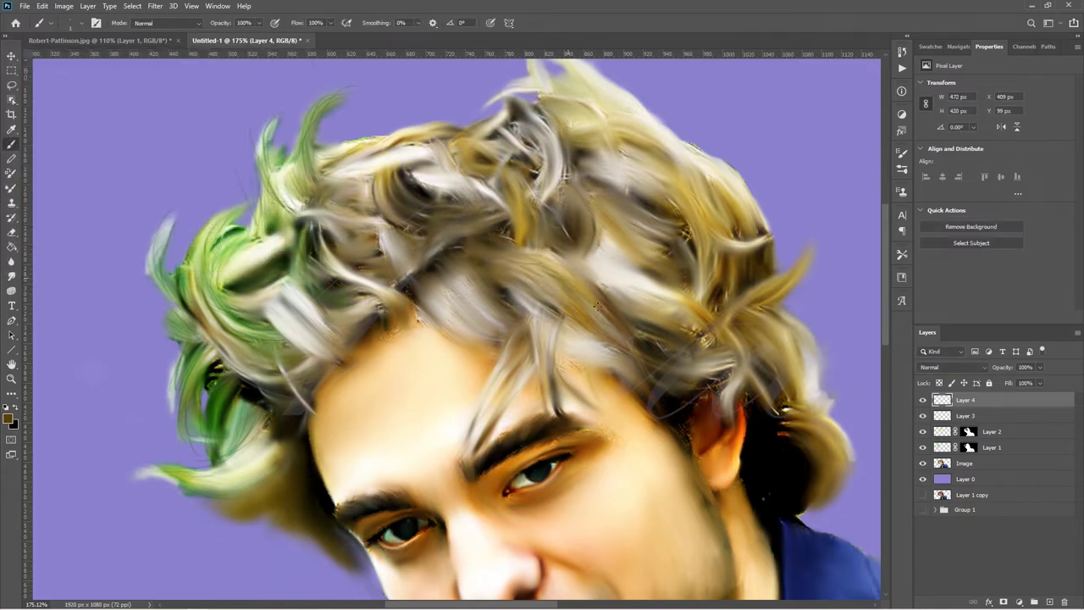
pyautogui.moveTo(584, 289); pyautogui.dragTo(486, 295)
pyautogui.moveTo(546, 378); pyautogui.dragTo(549, 326)
pyautogui.moveTo(501, 369); pyautogui.dragTo(476, 427)
pyautogui.moveTo(504, 350); pyautogui.dragTo(470, 440)
pyautogui.moveTo(496, 403); pyautogui.dragTo(467, 442)
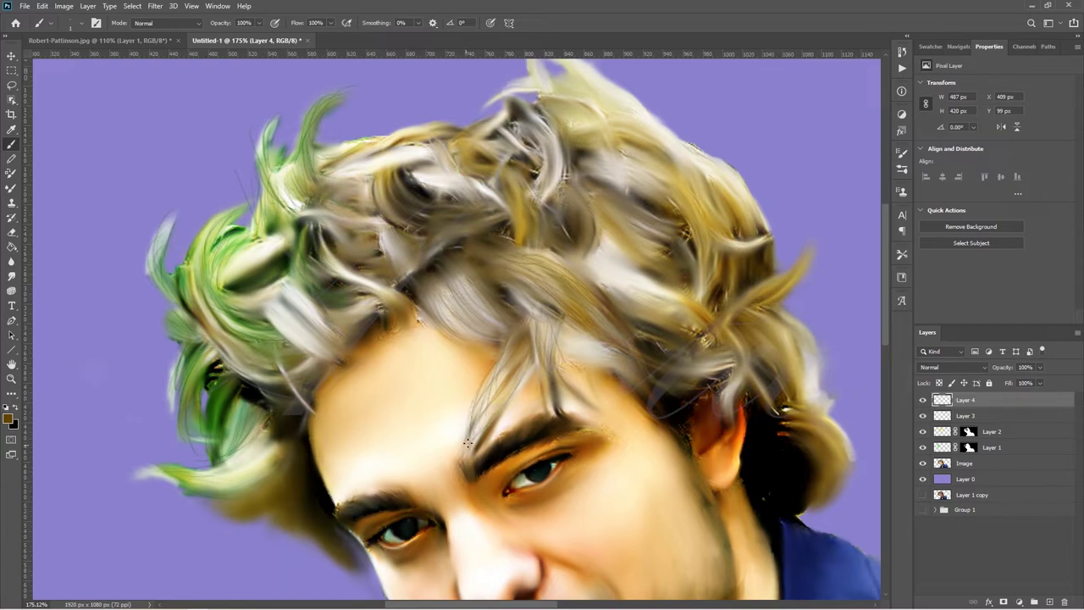
pyautogui.moveTo(566, 363); pyautogui.dragTo(611, 331)
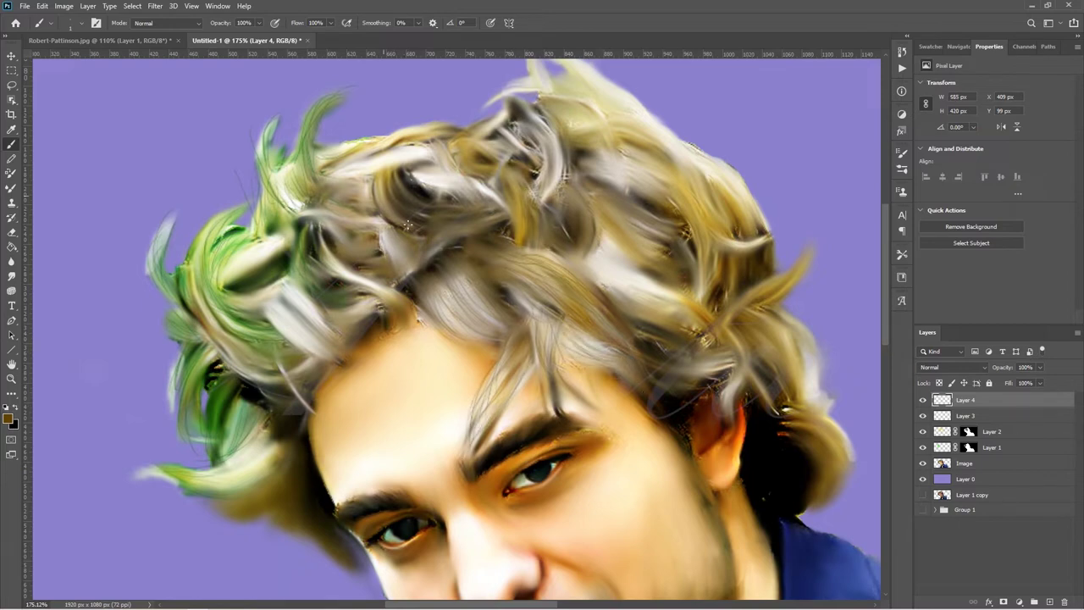
# Paint dark strands along the top of the hair, the hairline and the right side.
pyautogui.moveTo(445, 131)
pyautogui.mouseDown()
pyautogui.moveTo(369, 138)
pyautogui.moveTo(322, 160)
pyautogui.mouseUp()
pyautogui.moveTo(432, 156); pyautogui.dragTo(363, 170)
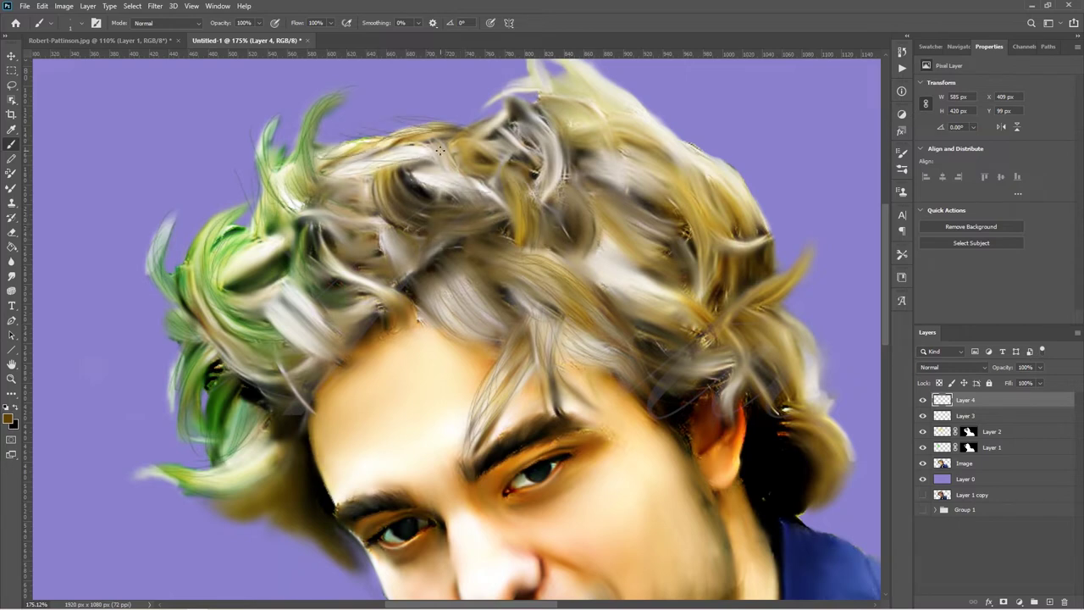
pyautogui.moveTo(454, 162); pyautogui.dragTo(442, 172)
pyautogui.moveTo(343, 246); pyautogui.dragTo(385, 294)
pyautogui.moveTo(295, 349); pyautogui.dragTo(315, 325)
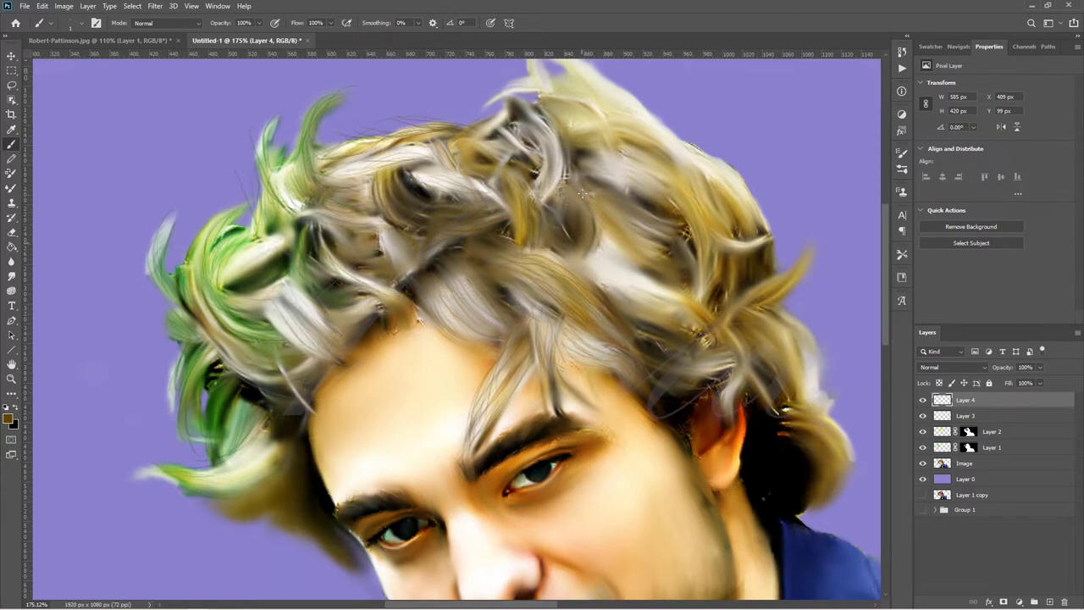
pyautogui.moveTo(577, 252)
pyautogui.mouseDown()
pyautogui.moveTo(569, 269)
pyautogui.moveTo(659, 307)
pyautogui.mouseUp()
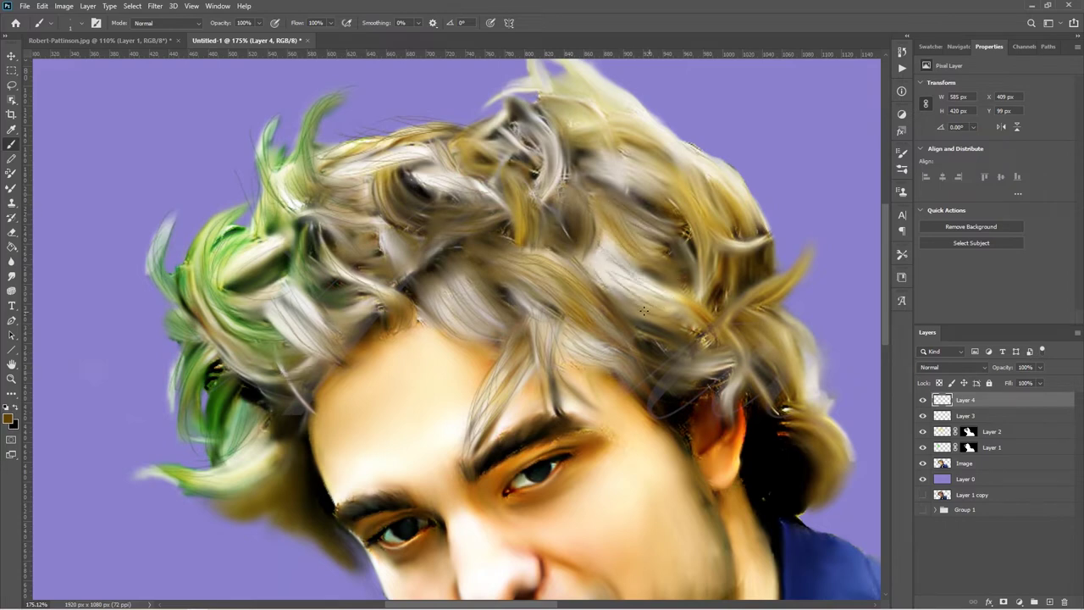
pyautogui.moveTo(771, 292); pyautogui.dragTo(806, 257)
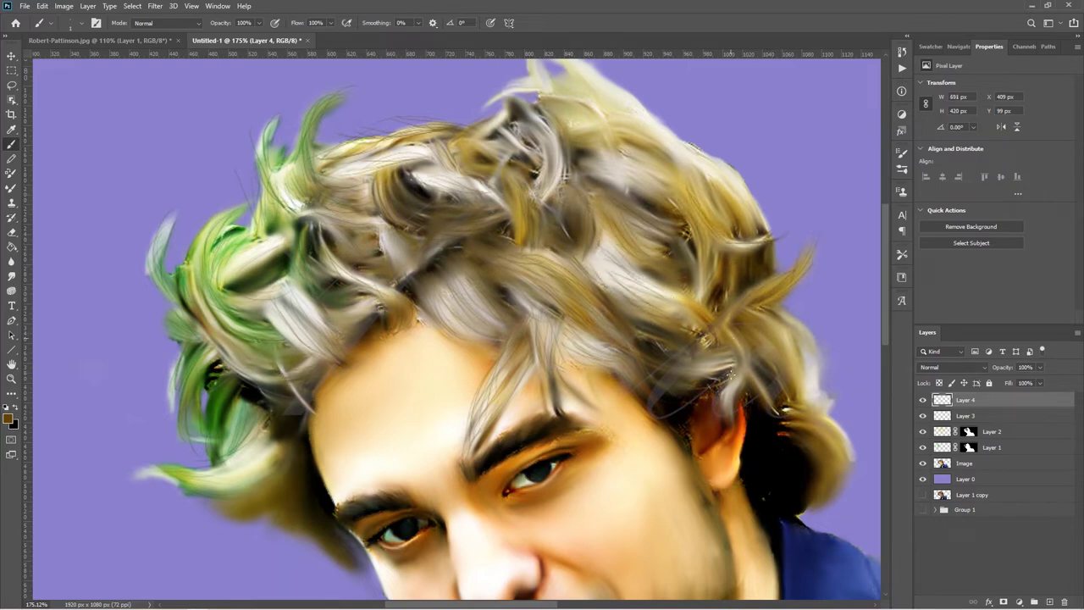
pyautogui.moveTo(729, 373)
pyautogui.mouseDown()
pyautogui.moveTo(809, 423)
pyautogui.moveTo(728, 396)
pyautogui.mouseUp()
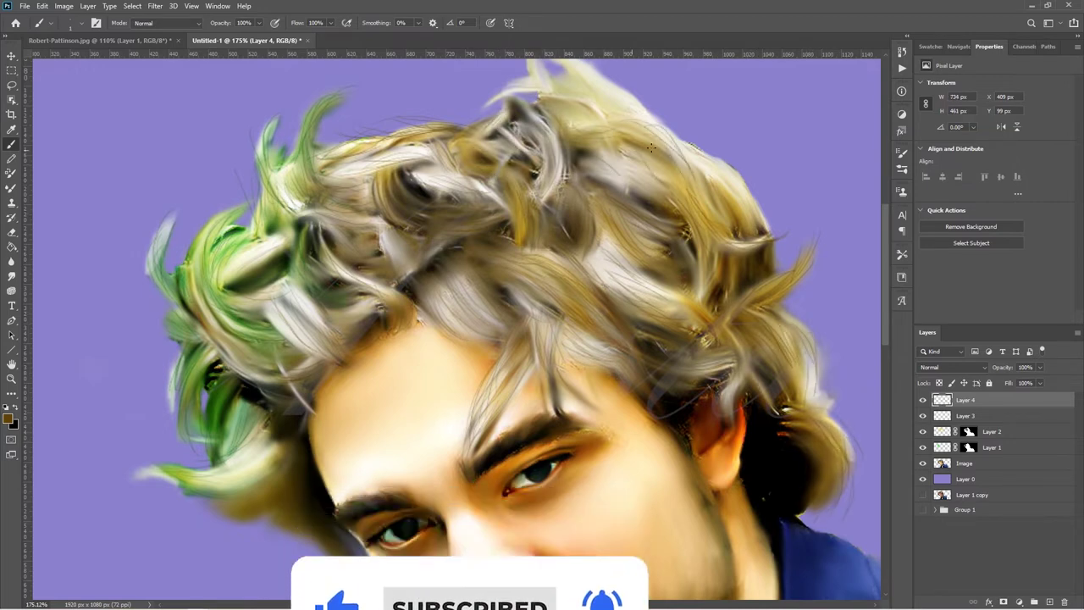
# Switch to a lighter colour and paint light strands at the right edge, top tuft and green tufts.
pyautogui.click(9, 418)
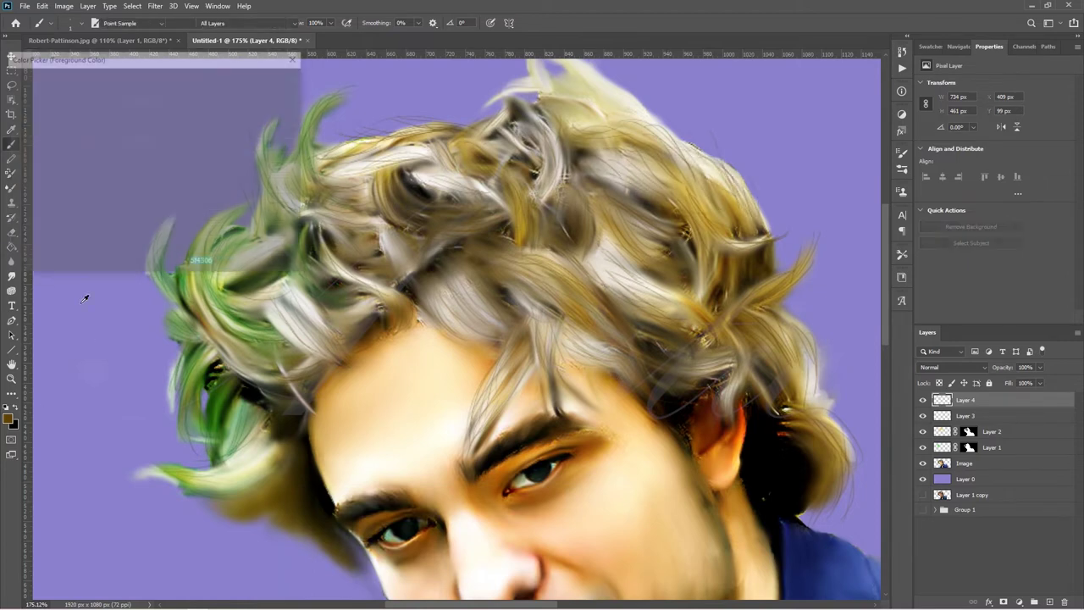
pyautogui.hscroll(4, 645, 428)
pyautogui.moveTo(694, 450); pyautogui.dragTo(701, 507)
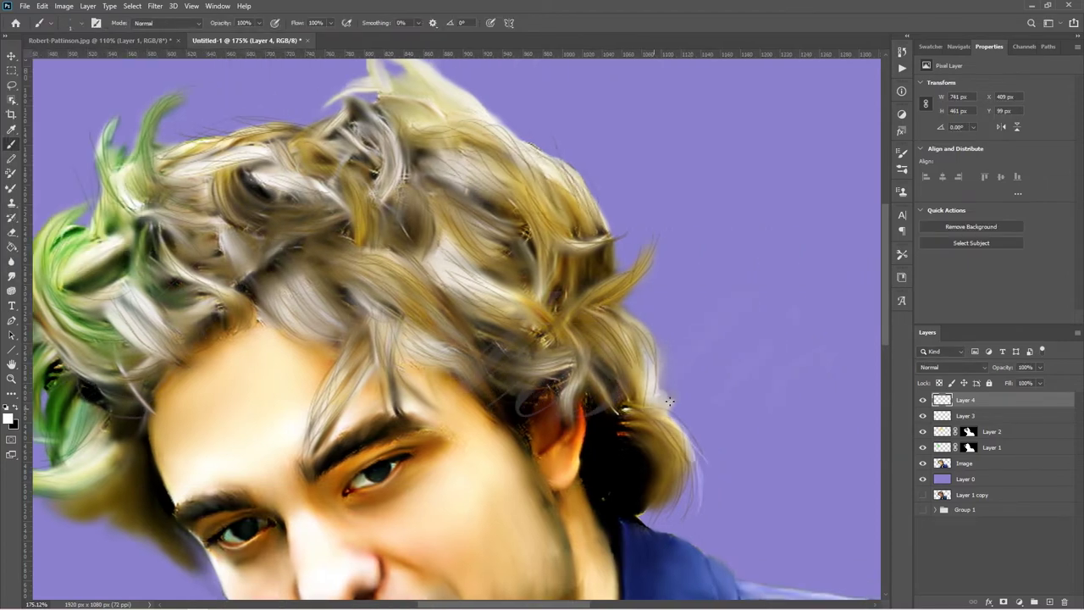
pyautogui.moveTo(645, 354); pyautogui.dragTo(652, 347)
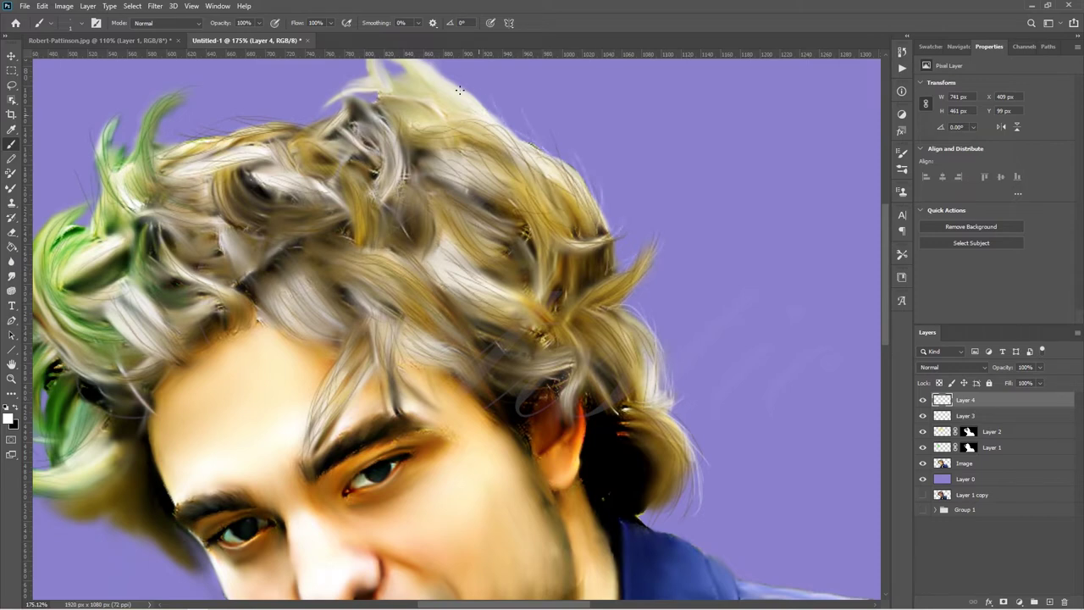
pyautogui.scroll(2, 459, 90)
pyautogui.moveTo(440, 162); pyautogui.dragTo(330, 191)
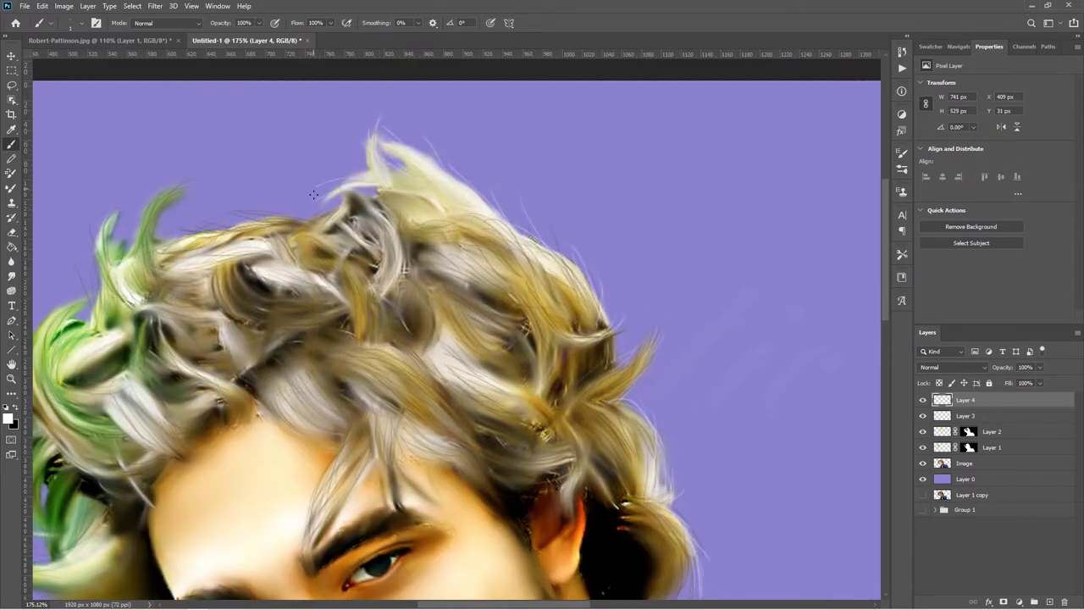
pyautogui.moveTo(400, 187)
pyautogui.mouseDown()
pyautogui.moveTo(310, 181)
pyautogui.moveTo(401, 180)
pyautogui.moveTo(288, 215)
pyautogui.moveTo(182, 231)
pyautogui.moveTo(171, 207)
pyautogui.moveTo(179, 185)
pyautogui.mouseUp()
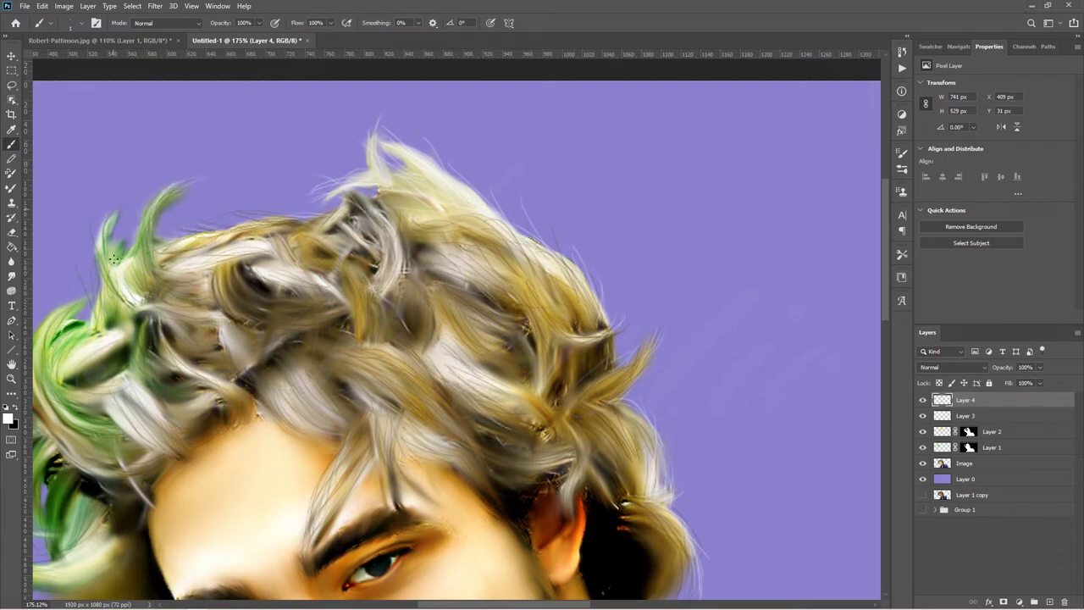
pyautogui.moveTo(123, 262); pyautogui.dragTo(108, 202)
pyautogui.moveTo(92, 317); pyautogui.dragTo(100, 278)
pyautogui.moveTo(472, 603); pyautogui.dragTo(440, 604)
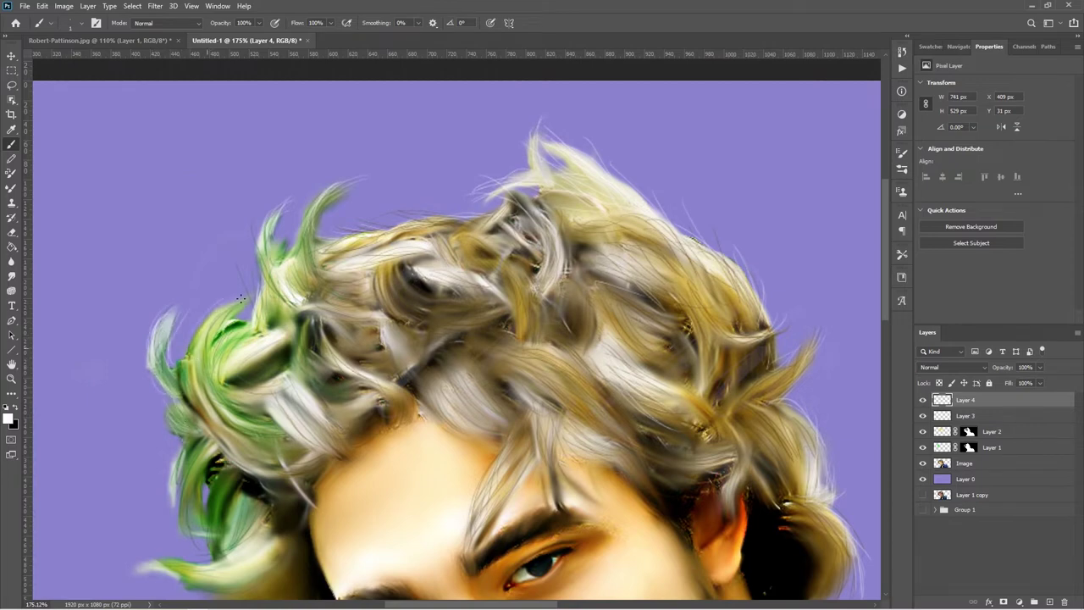
# Add light strands over the lower-left green tuft and into the hair above the forehead.
pyautogui.moveTo(179, 448); pyautogui.dragTo(169, 513)
pyautogui.moveTo(264, 534); pyautogui.dragTo(123, 569)
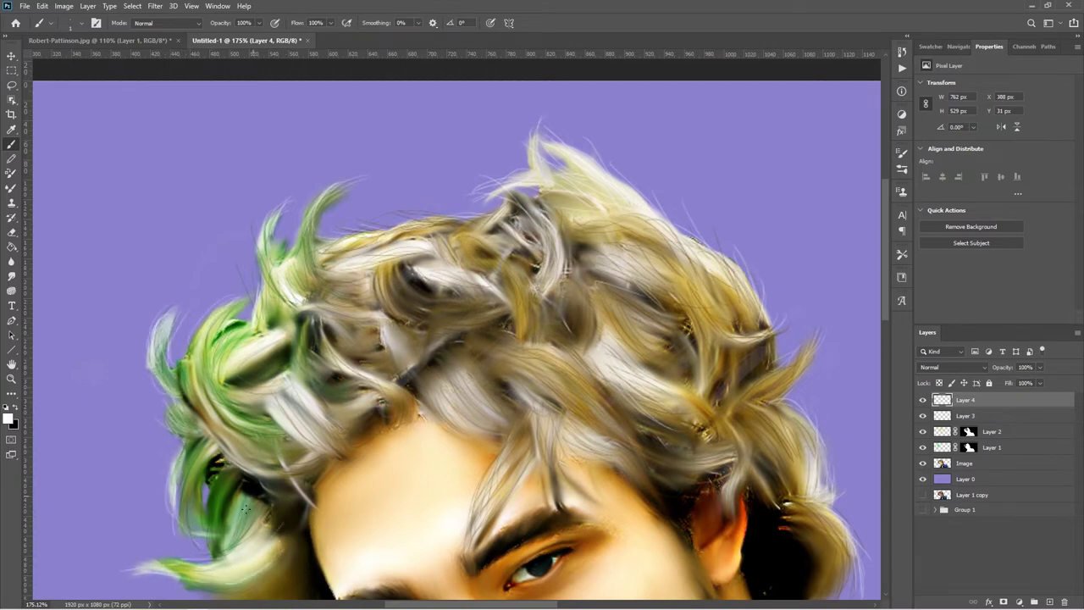
pyautogui.moveTo(259, 508); pyautogui.dragTo(241, 538)
pyautogui.moveTo(401, 346)
pyautogui.mouseDown()
pyautogui.moveTo(354, 370)
pyautogui.moveTo(347, 344)
pyautogui.mouseUp()
pyautogui.moveTo(431, 280); pyautogui.dragTo(396, 312)
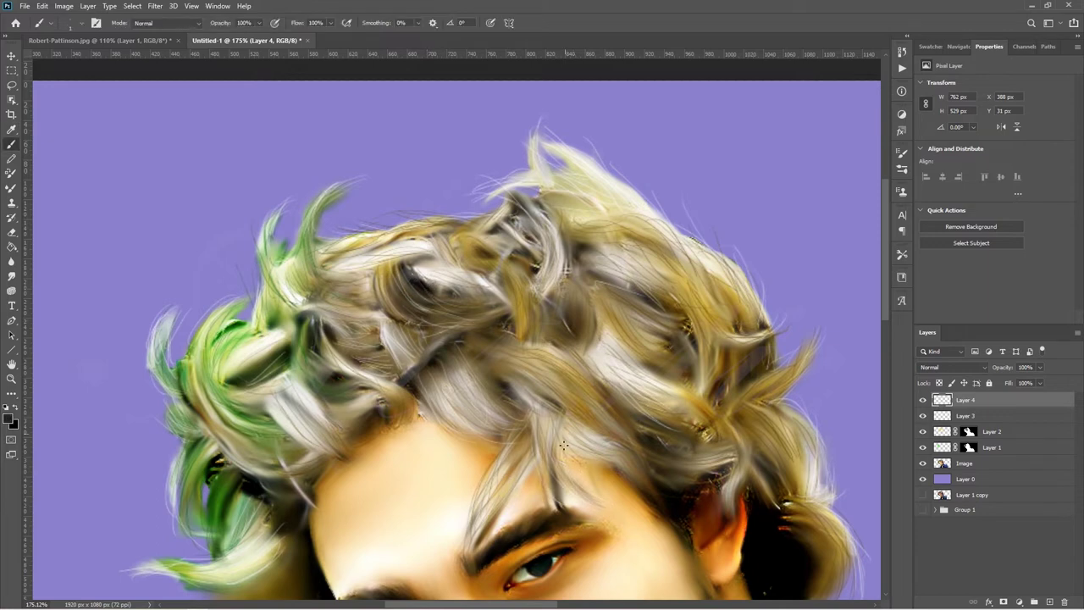
# Add darker strokes through the middle and right side of the hair, down by the ear.
pyautogui.moveTo(563, 444); pyautogui.dragTo(504, 465)
pyautogui.moveTo(511, 361); pyautogui.dragTo(469, 346)
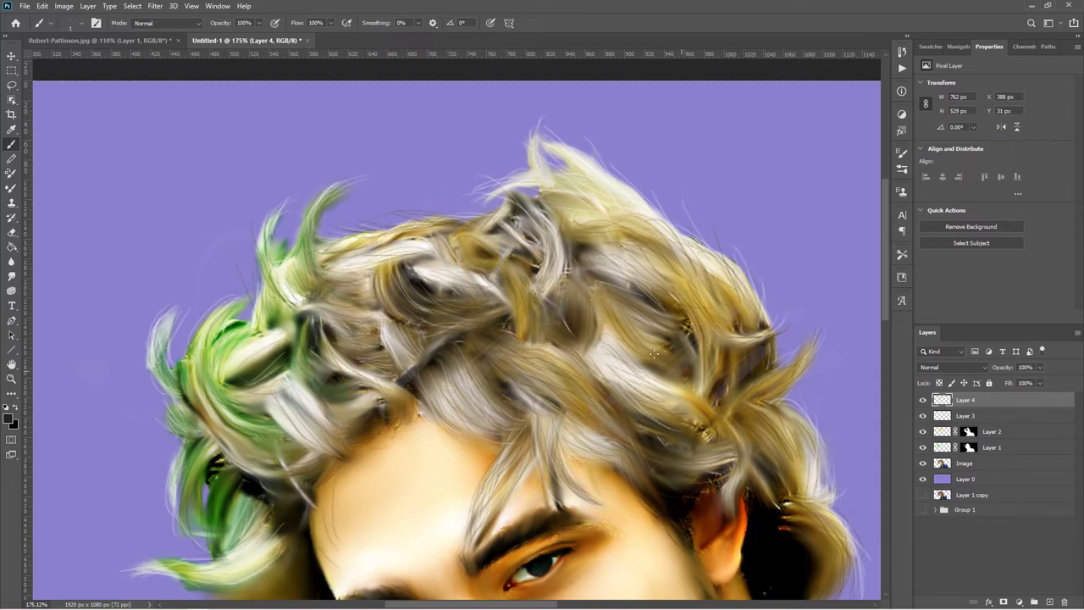
pyautogui.moveTo(655, 353); pyautogui.dragTo(687, 396)
pyautogui.moveTo(729, 473); pyautogui.dragTo(733, 552)
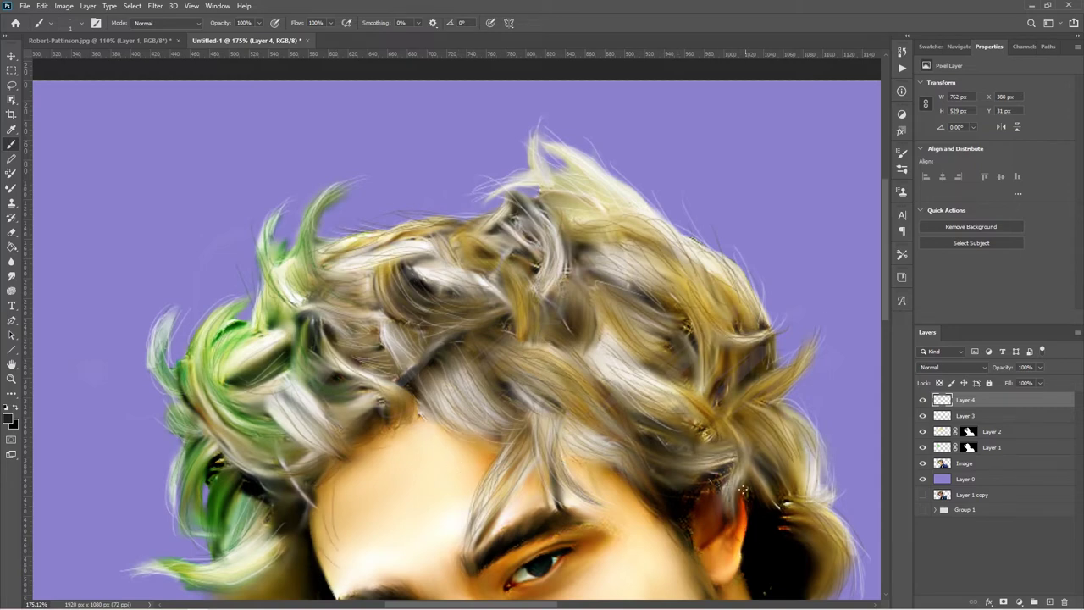
pyautogui.moveTo(795, 440); pyautogui.dragTo(808, 500)
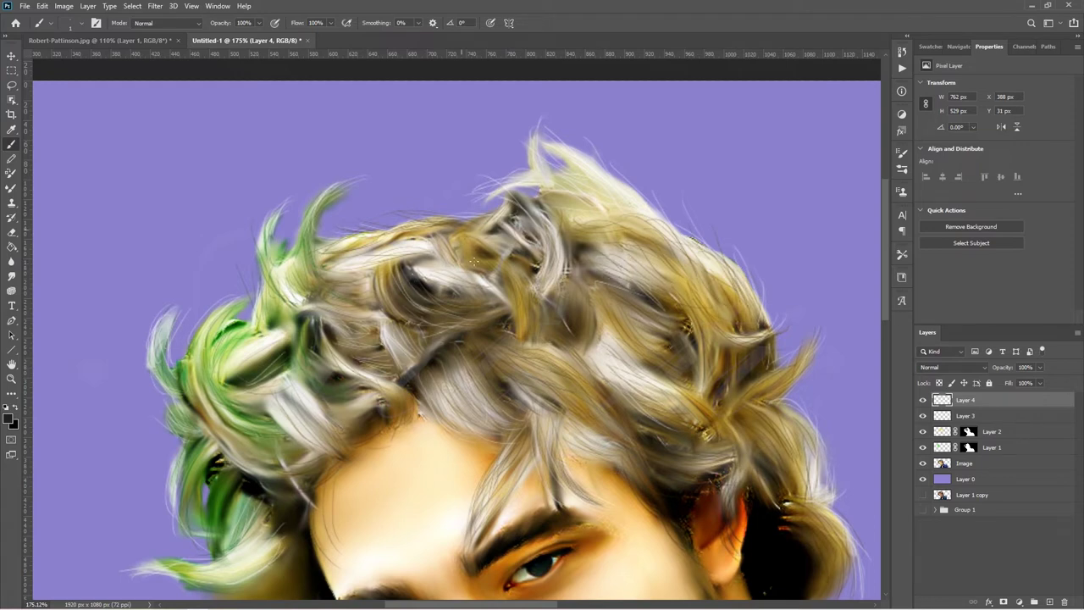
# Rename the strand layer (Layer 4) to Hair.
pyautogui.hotkey('ctrl', '0')
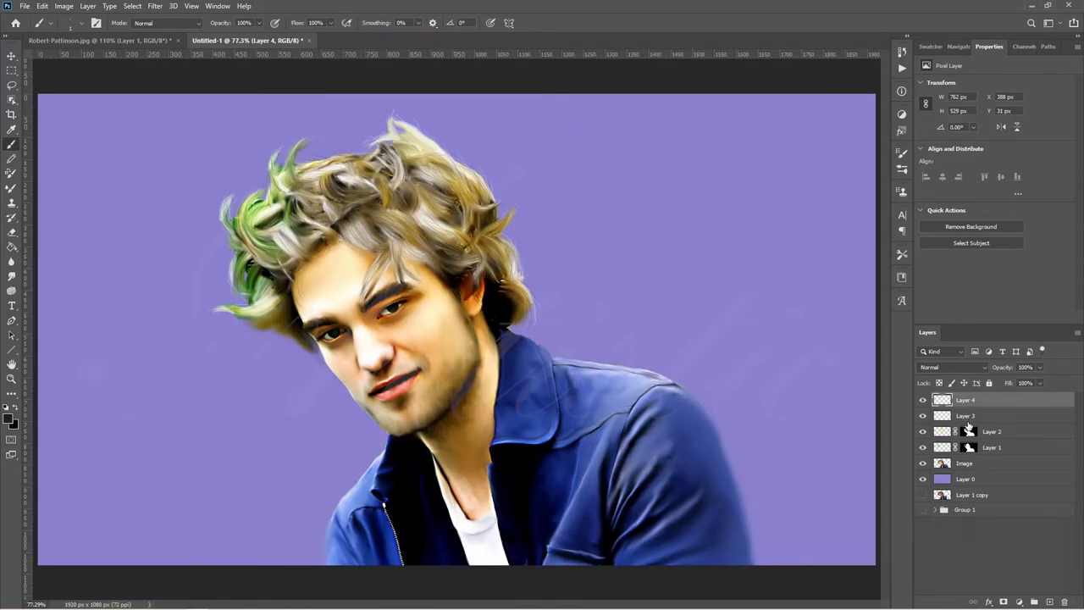
pyautogui.doubleClick(965, 399)
pyautogui.write('r')
pyautogui.press('Return')
# Group the three tint layers as 'Hair Color Layer' and add a new empty layer above.
pyautogui.click(965, 415)
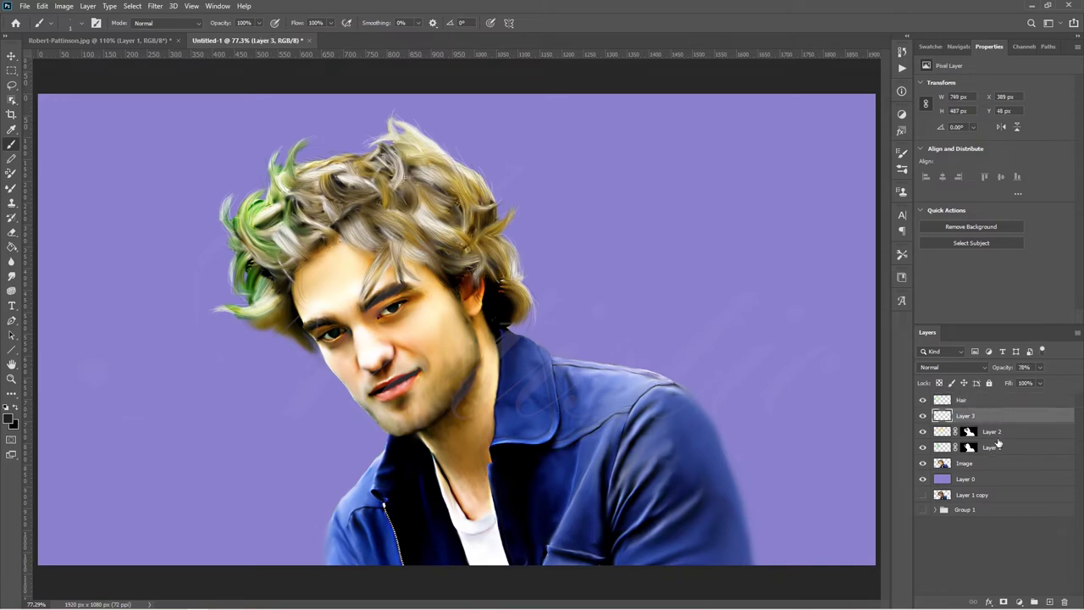
pyautogui.keyDown('shift'); pyautogui.click(990, 447); pyautogui.keyUp('shift')
pyautogui.hotkey('ctrl', 'g')
pyautogui.doubleClick(965, 414)
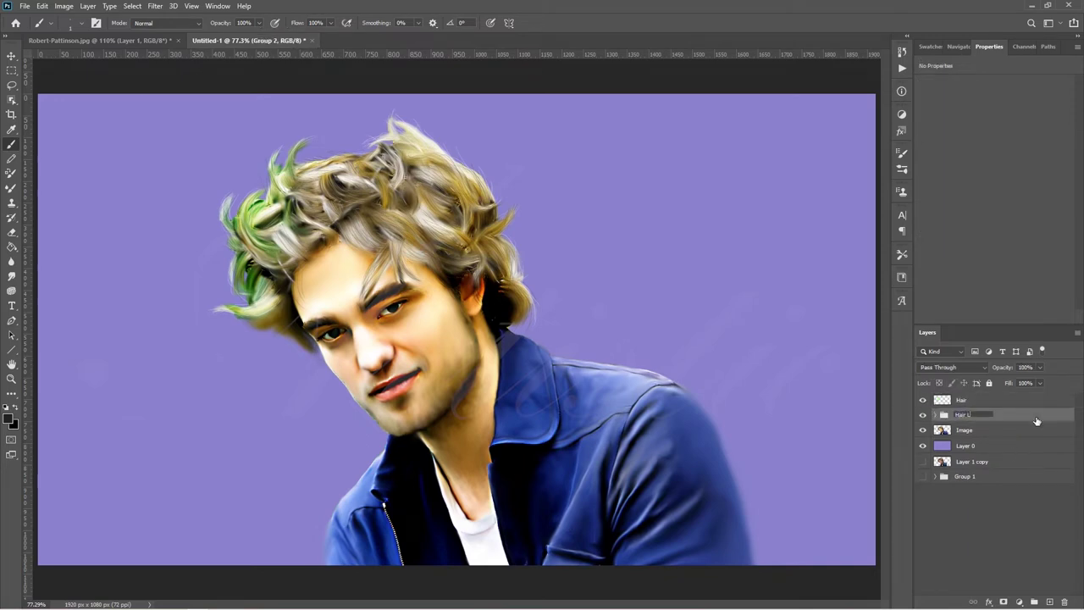
pyautogui.write('r Layer')
pyautogui.press('Return')
pyautogui.click(1049, 601)
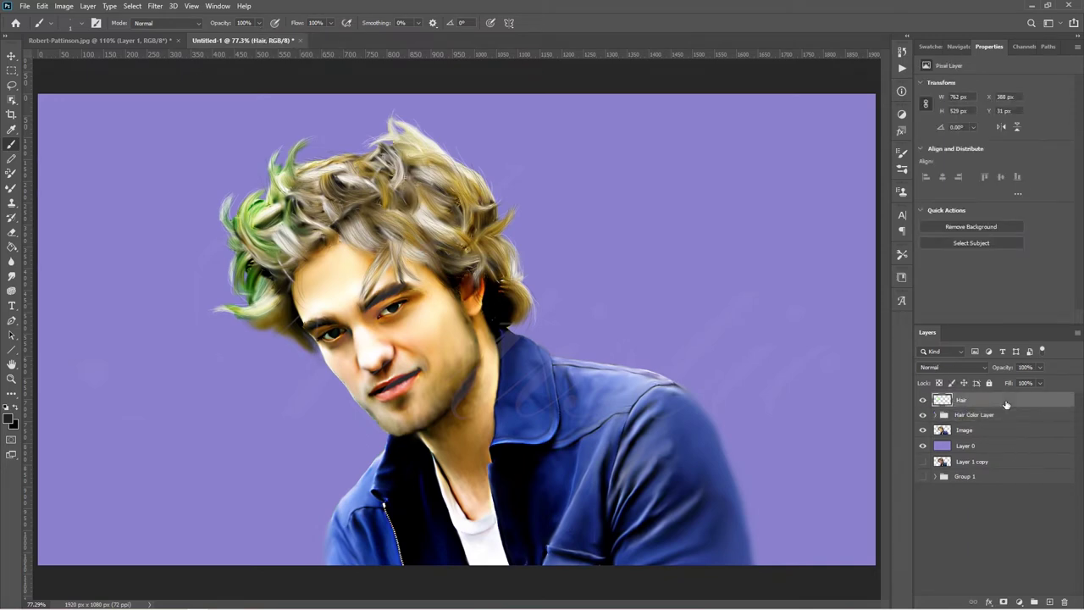
pyautogui.click(11, 379)
# Zoom in on the eyes and brush dark strokes to thicken both eyebrows.
pyautogui.moveTo(342, 323); pyautogui.dragTo(406, 300)
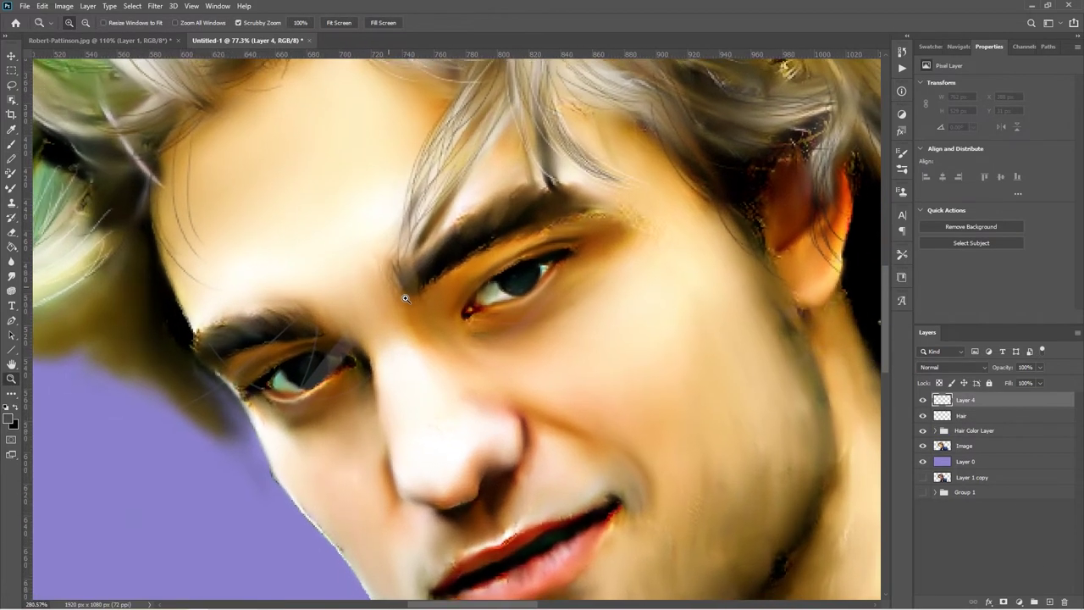
pyautogui.click(11, 418)
pyautogui.press('Return')
pyautogui.press('b')
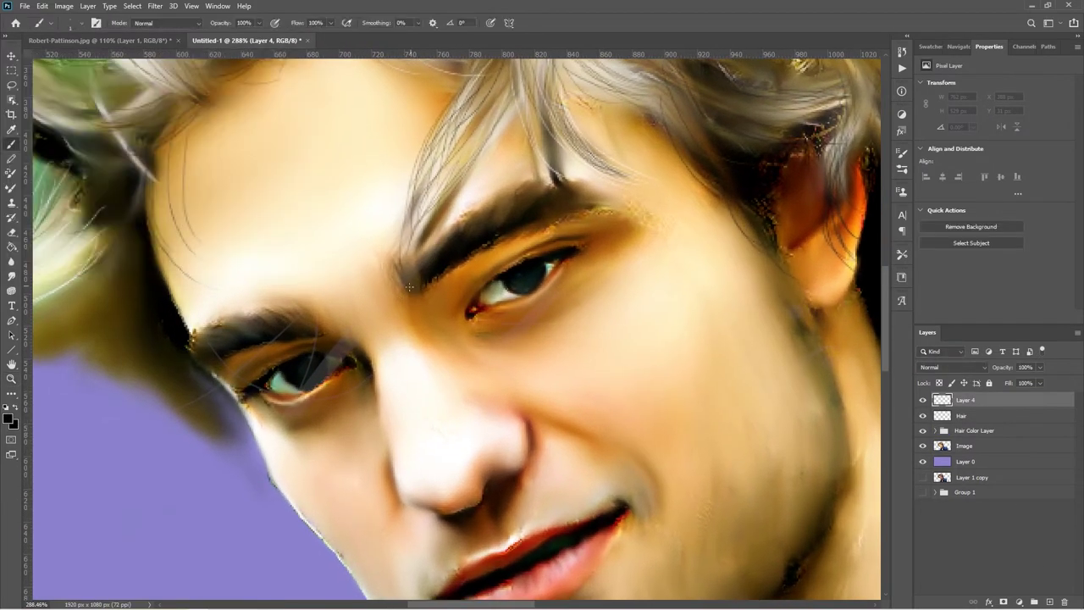
pyautogui.moveTo(474, 212)
pyautogui.mouseDown()
pyautogui.moveTo(542, 188)
pyautogui.moveTo(622, 209)
pyautogui.mouseUp()
pyautogui.moveTo(469, 227)
pyautogui.mouseDown()
pyautogui.moveTo(449, 235)
pyautogui.moveTo(513, 212)
pyautogui.moveTo(503, 218)
pyautogui.mouseUp()
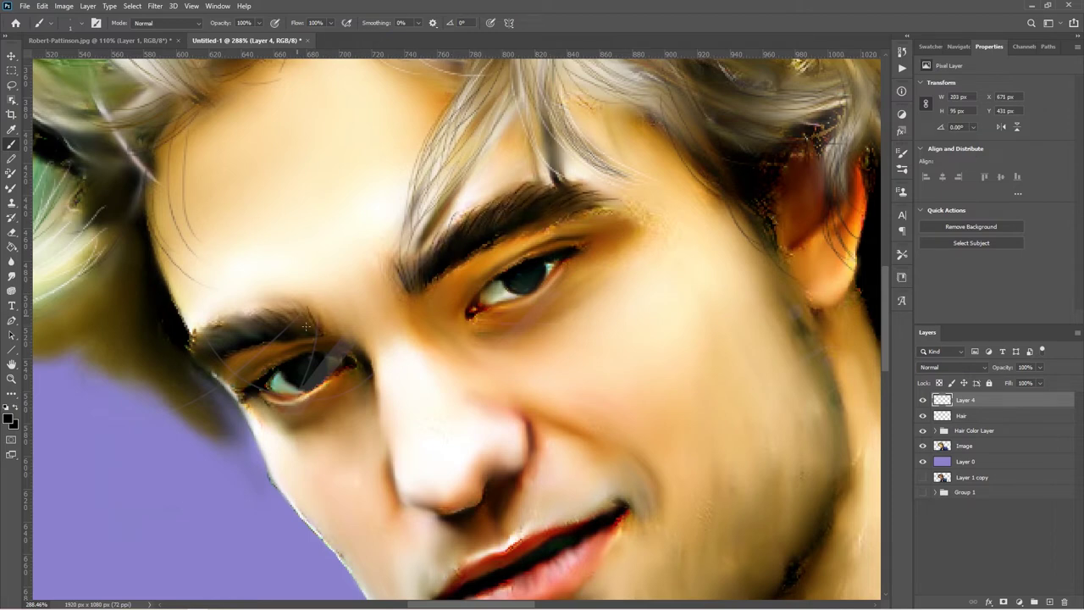
pyautogui.moveTo(251, 329)
pyautogui.mouseDown()
pyautogui.moveTo(218, 337)
pyautogui.moveTo(248, 332)
pyautogui.mouseUp()
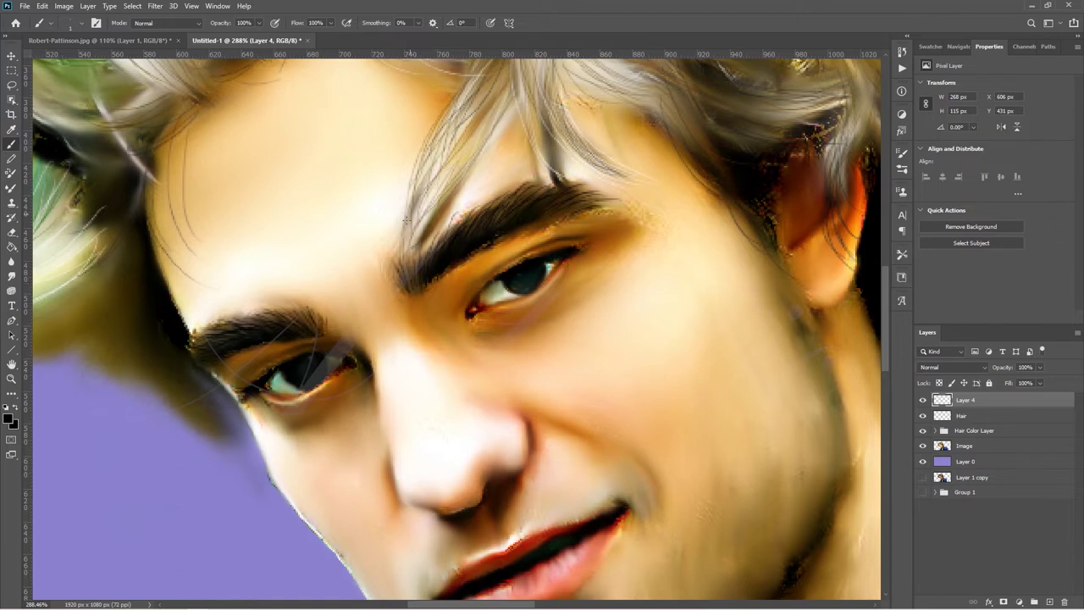
# Lower the eyebrow layer's opacity to 81% and add an empty Layer 5.
pyautogui.hotkey('ctrl', '0')
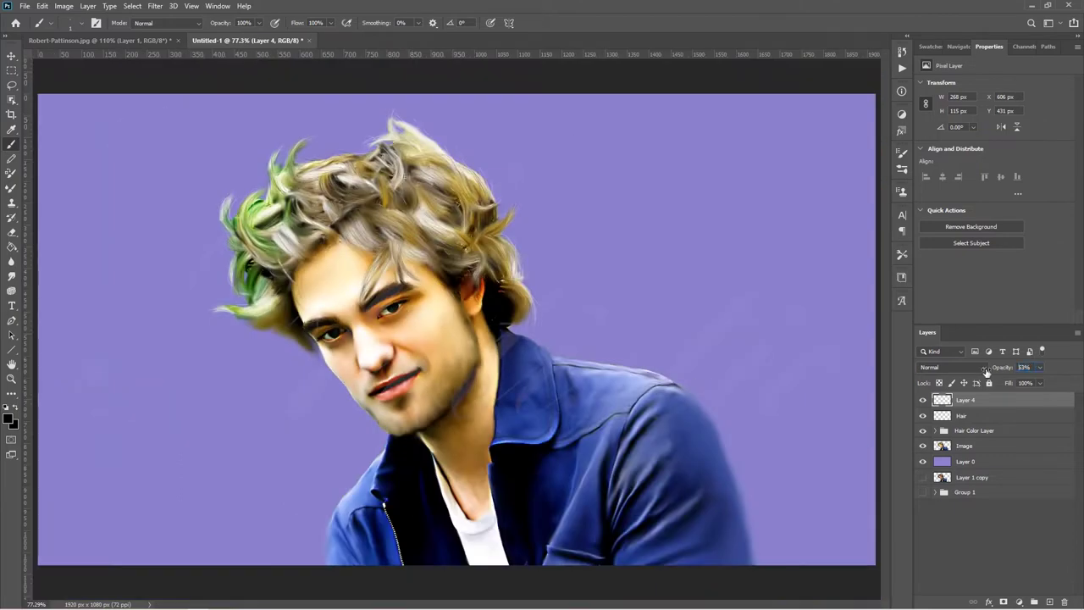
pyautogui.moveTo(1005, 370); pyautogui.dragTo(987, 372)
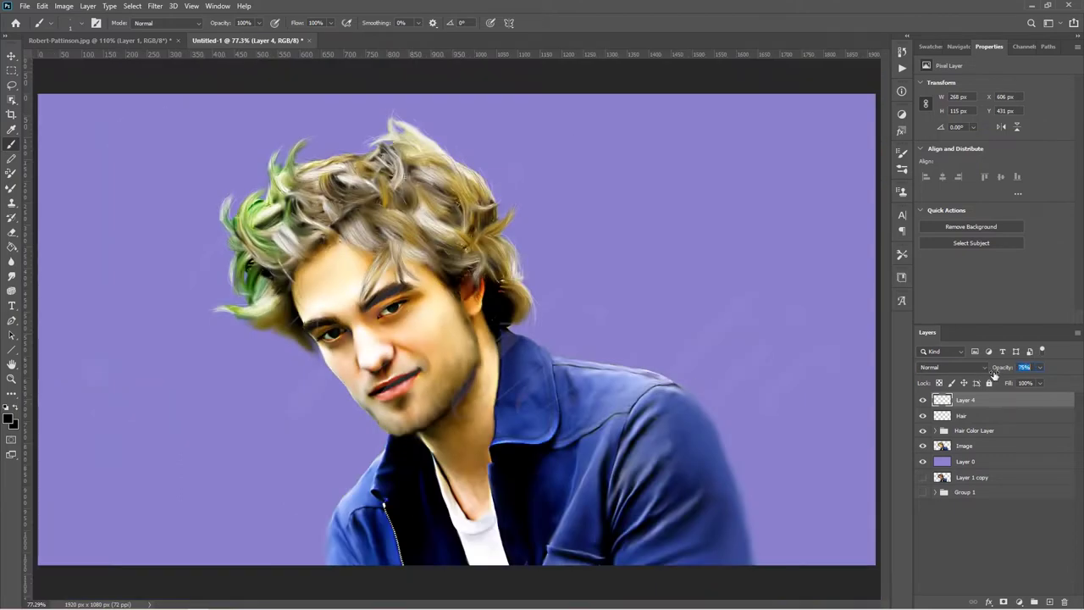
pyautogui.click(1049, 601)
pyautogui.click(11, 378)
pyautogui.moveTo(383, 397); pyautogui.dragTo(573, 411)
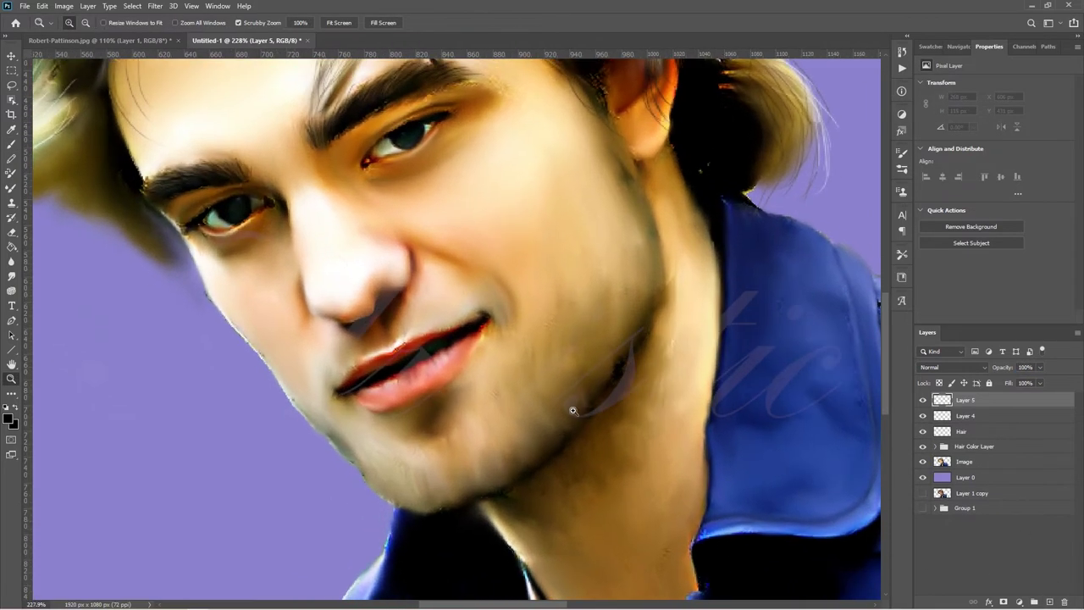
# Draw a dark line along the jaw up to the ear, then smudge it away.
pyautogui.press('b')
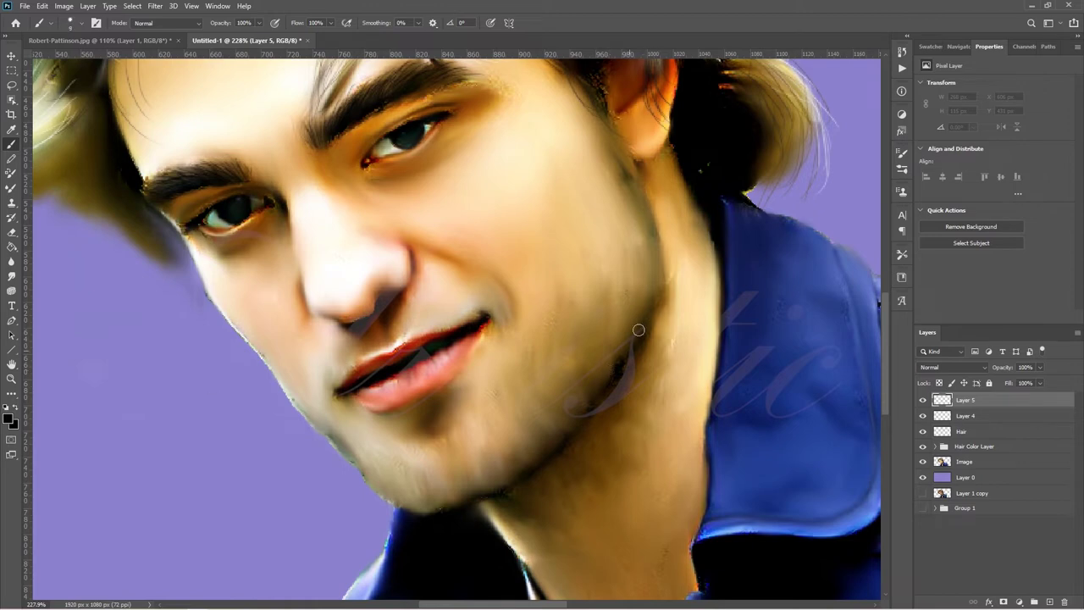
pyautogui.moveTo(645, 303)
pyautogui.mouseDown()
pyautogui.moveTo(561, 425)
pyautogui.moveTo(364, 474)
pyautogui.mouseUp()
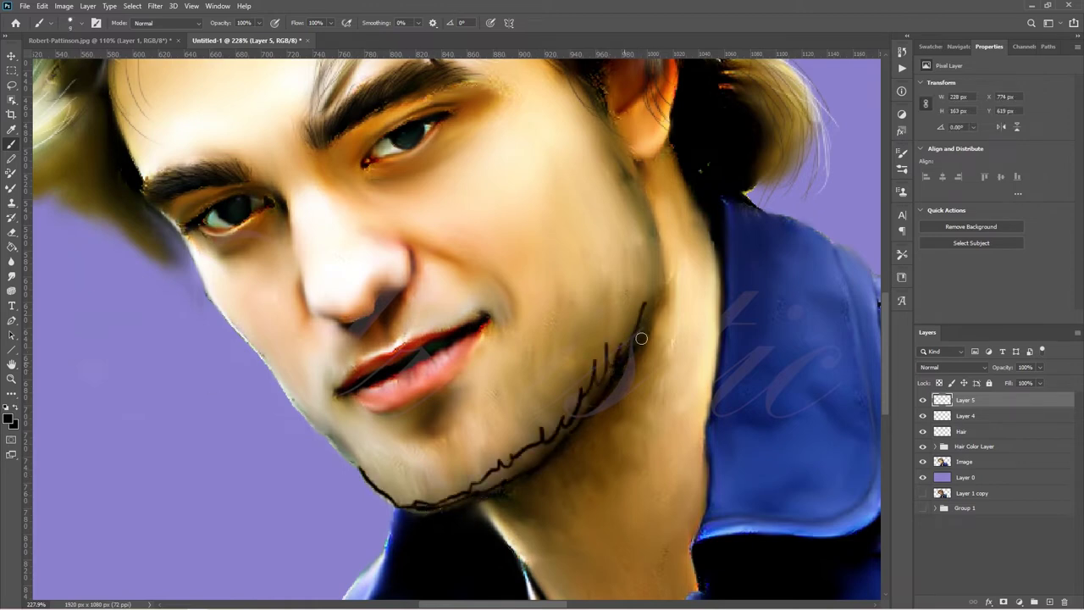
pyautogui.moveTo(635, 342); pyautogui.dragTo(660, 279)
pyautogui.click(11, 276)
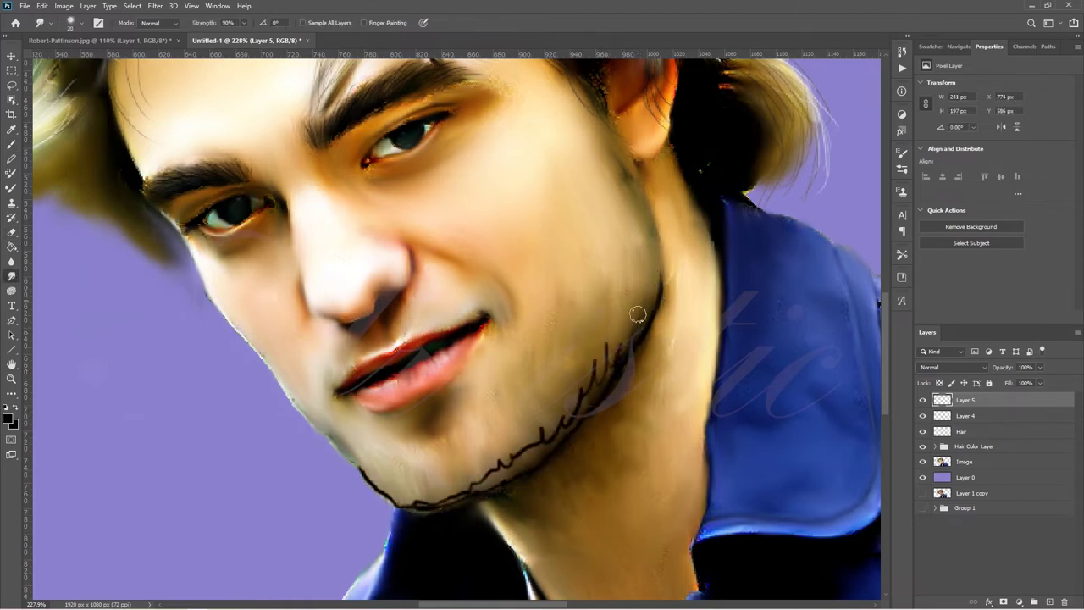
pyautogui.moveTo(638, 314); pyautogui.dragTo(651, 222)
pyautogui.moveTo(623, 366)
pyautogui.mouseDown()
pyautogui.moveTo(626, 317)
pyautogui.moveTo(551, 444)
pyautogui.moveTo(572, 401)
pyautogui.mouseUp()
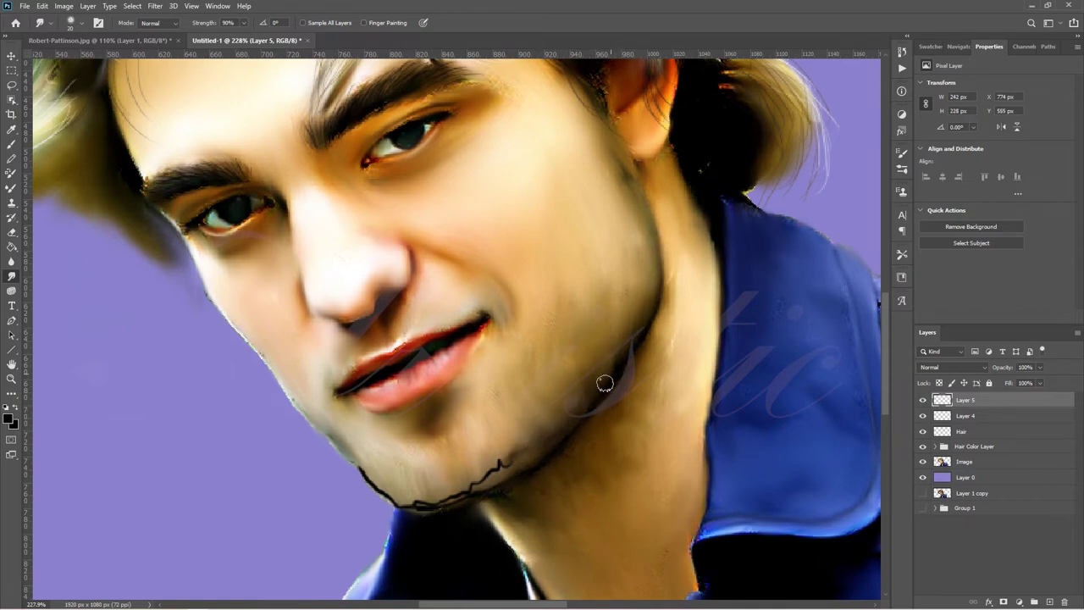
pyautogui.moveTo(504, 462)
pyautogui.mouseDown()
pyautogui.moveTo(520, 450)
pyautogui.moveTo(426, 513)
pyautogui.moveTo(379, 483)
pyautogui.moveTo(455, 500)
pyautogui.moveTo(415, 508)
pyautogui.mouseUp()
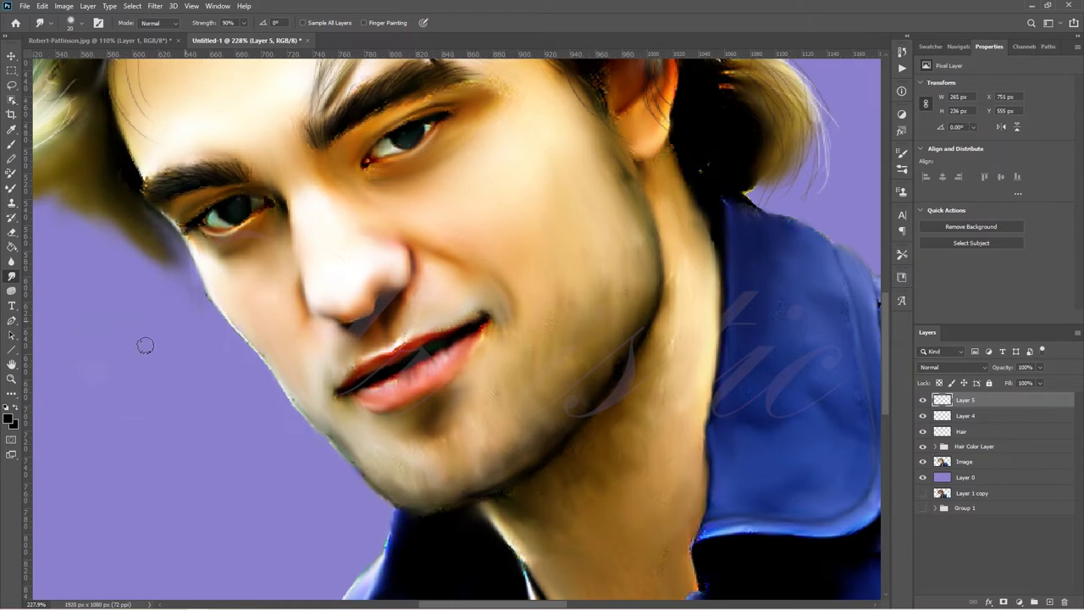
# Paint a dark green line along the jaw to the chin and smudge it into the skin.
pyautogui.click(9, 417)
pyautogui.click(85, 195)
pyautogui.click(266, 77)
pyautogui.press('b')
pyautogui.moveTo(620, 174); pyautogui.dragTo(370, 467)
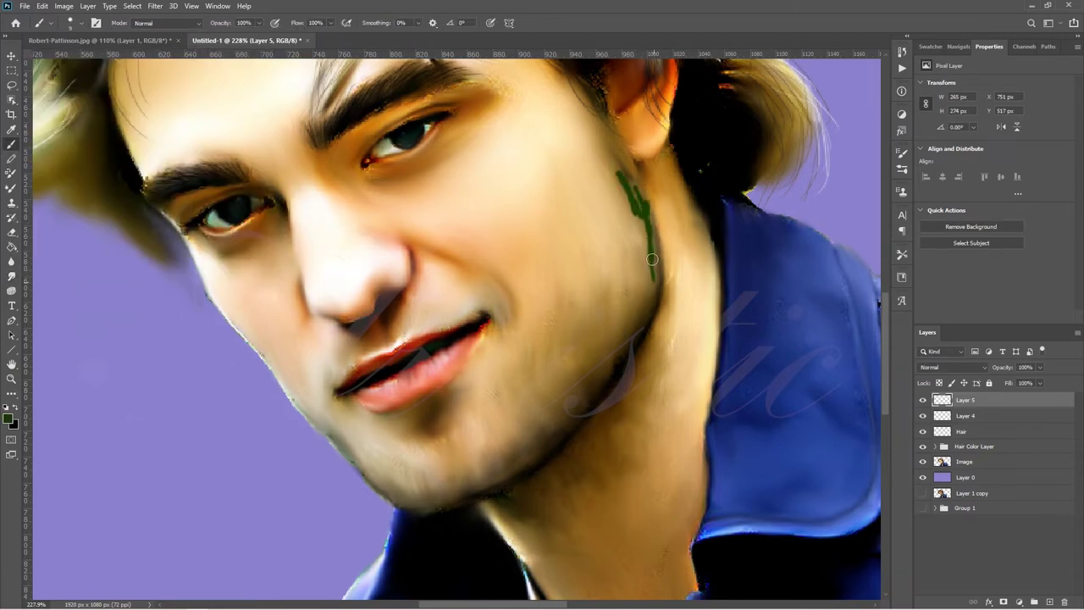
pyautogui.moveTo(621, 171)
pyautogui.mouseDown()
pyautogui.moveTo(601, 118)
pyautogui.moveTo(648, 288)
pyautogui.moveTo(604, 353)
pyautogui.moveTo(573, 358)
pyautogui.moveTo(544, 435)
pyautogui.moveTo(385, 477)
pyautogui.moveTo(367, 447)
pyautogui.mouseUp()
pyautogui.press('r')
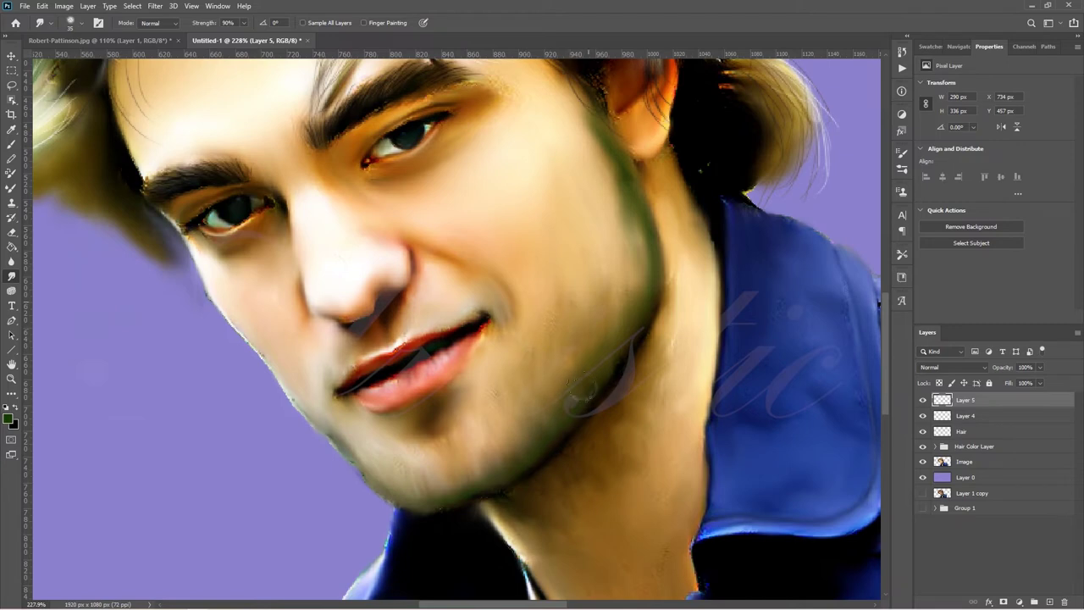
pyautogui.moveTo(616, 287)
pyautogui.mouseDown()
pyautogui.moveTo(624, 213)
pyautogui.moveTo(633, 261)
pyautogui.moveTo(597, 159)
pyautogui.mouseUp()
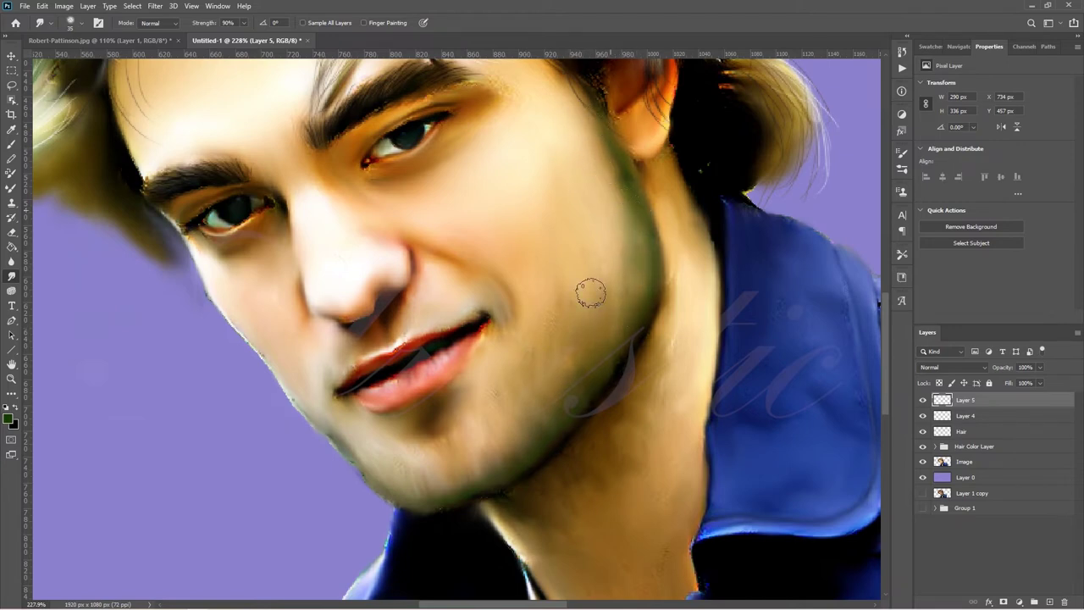
# Choose a gold colour and a hard round brush, then paint a gold stroke down the cheek.
pyautogui.click(8, 418)
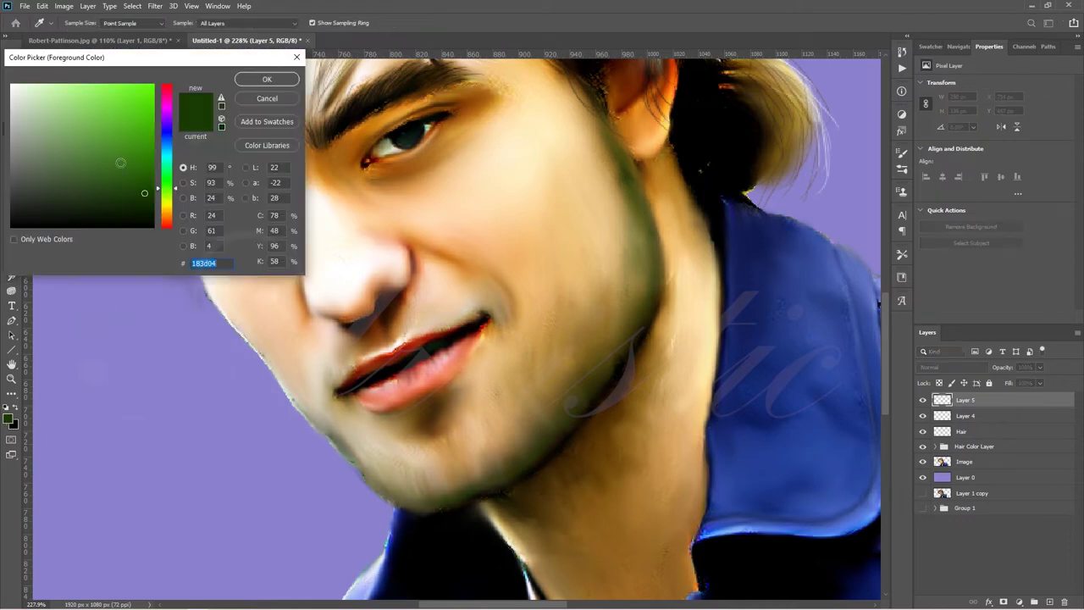
pyautogui.click(164, 218)
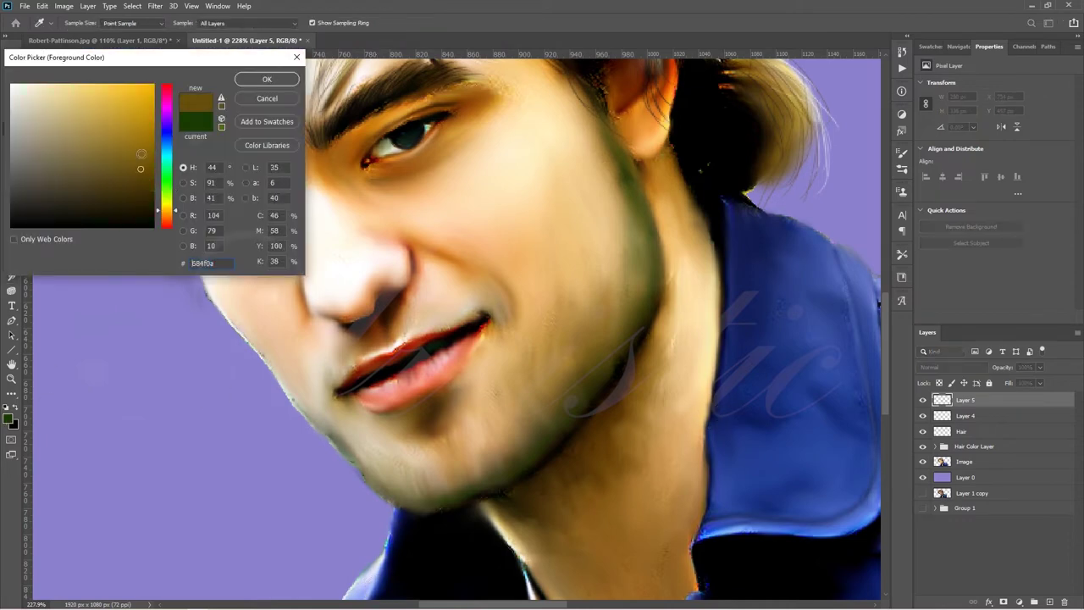
pyautogui.click(142, 154)
pyautogui.click(267, 79)
pyautogui.press('b')
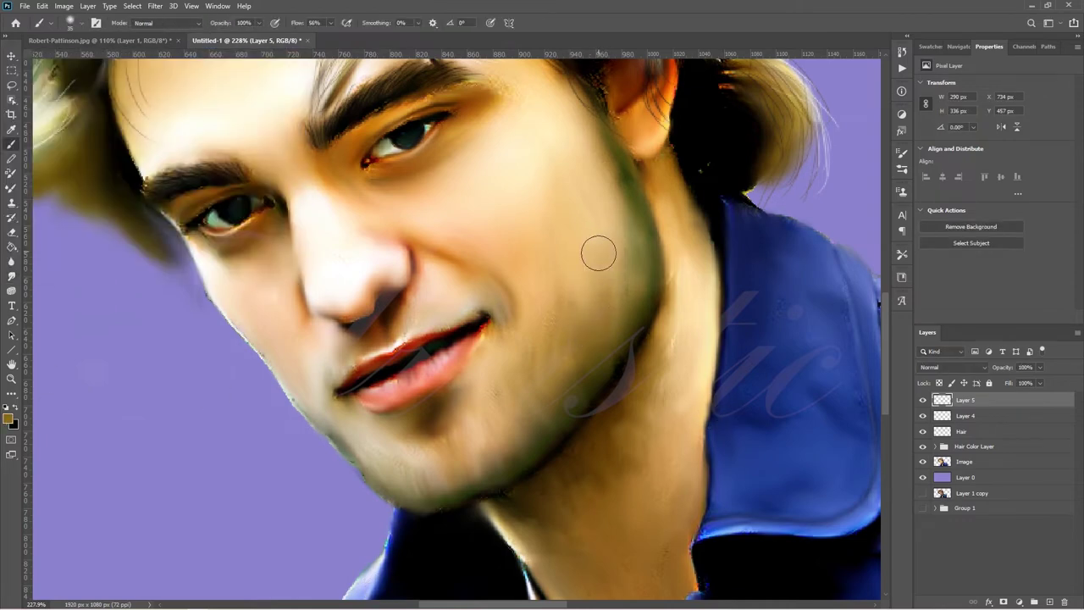
pyautogui.click(594, 269)
pyautogui.hotkey('ctrl', 'z')
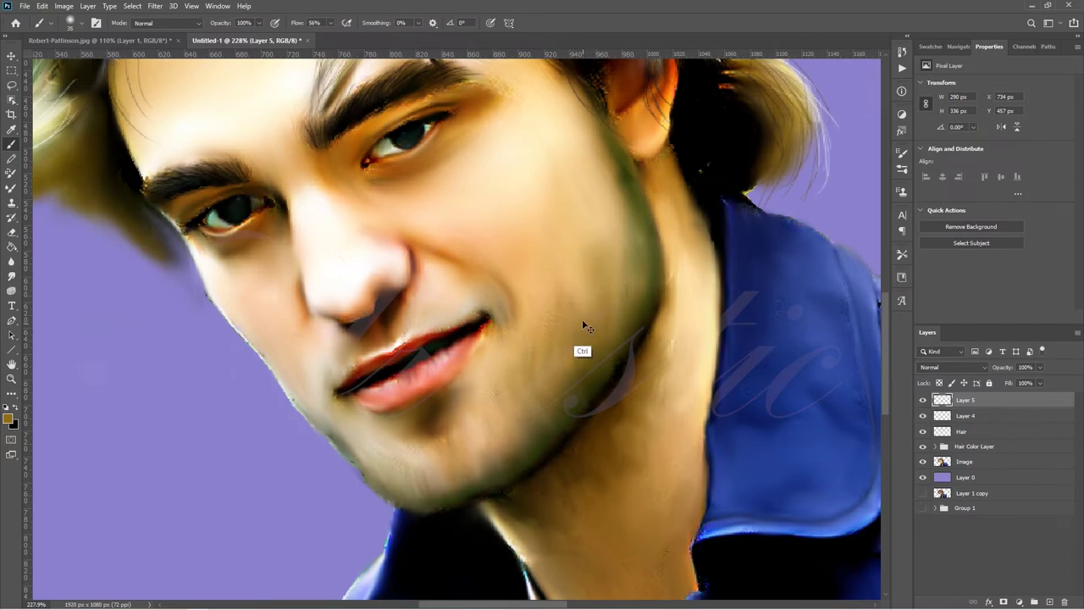
pyautogui.click(76, 23)
pyautogui.doubleClick(77, 108)
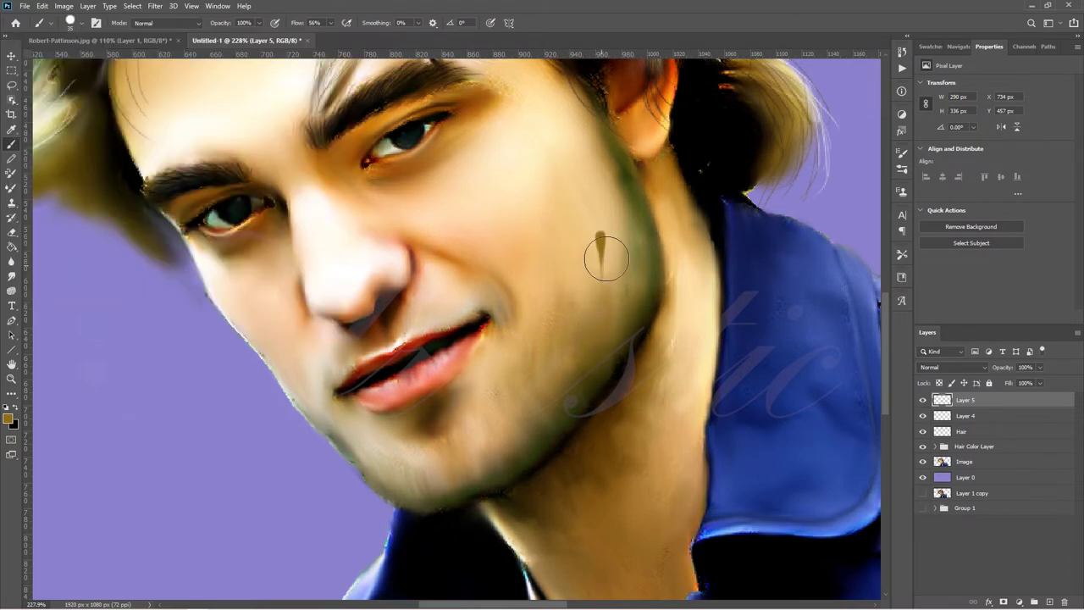
pyautogui.moveTo(606, 199)
pyautogui.mouseDown()
pyautogui.moveTo(614, 264)
pyautogui.moveTo(546, 415)
pyautogui.moveTo(377, 462)
pyautogui.mouseUp()
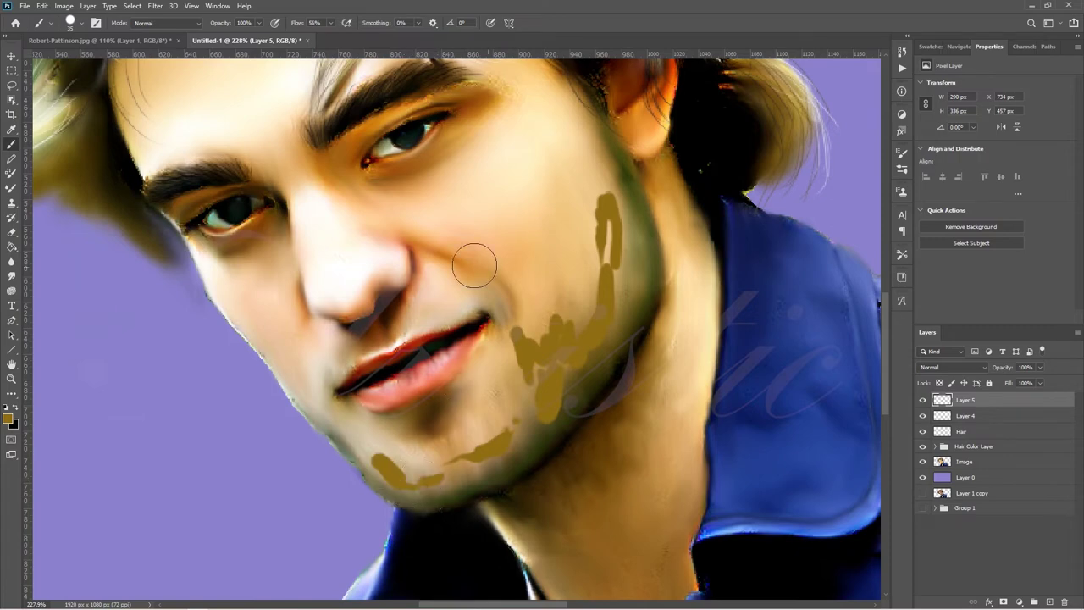
# Smudge the gold cheek and chin strokes softly into the skin.
pyautogui.click(11, 275)
pyautogui.moveTo(606, 204)
pyautogui.mouseDown()
pyautogui.moveTo(605, 271)
pyautogui.moveTo(626, 235)
pyautogui.mouseUp()
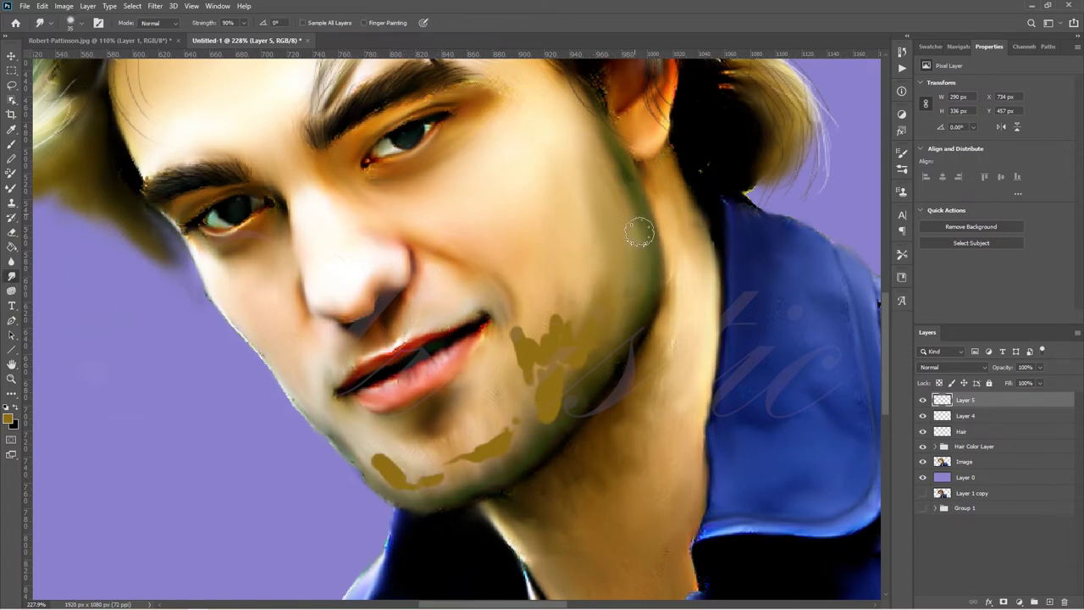
pyautogui.moveTo(592, 305)
pyautogui.mouseDown()
pyautogui.moveTo(568, 404)
pyautogui.moveTo(552, 290)
pyautogui.moveTo(525, 399)
pyautogui.mouseUp()
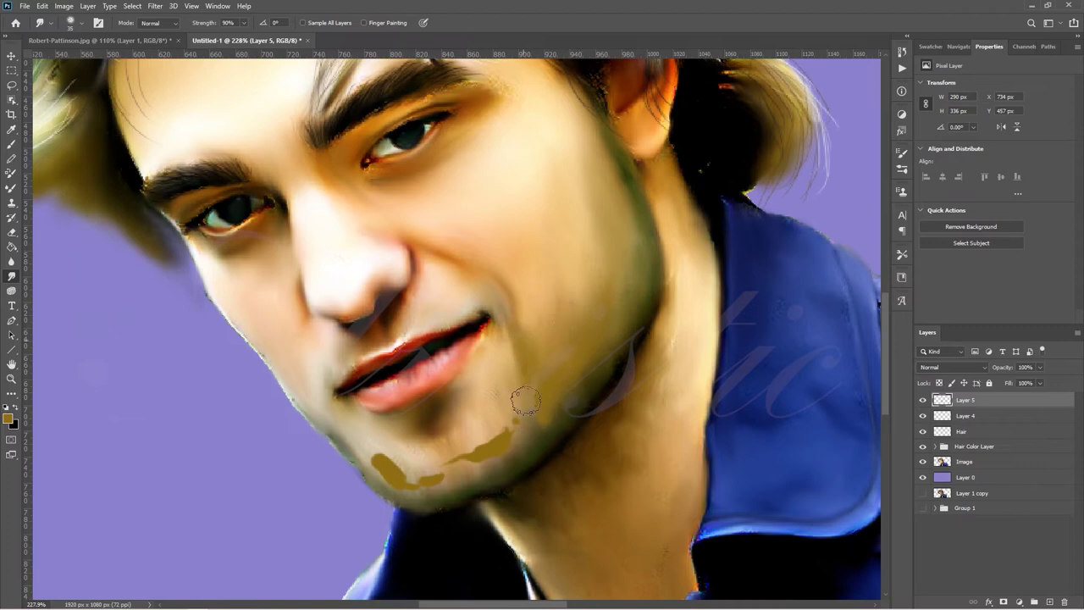
pyautogui.moveTo(504, 439)
pyautogui.mouseDown()
pyautogui.moveTo(480, 448)
pyautogui.moveTo(351, 435)
pyautogui.moveTo(422, 485)
pyautogui.mouseUp()
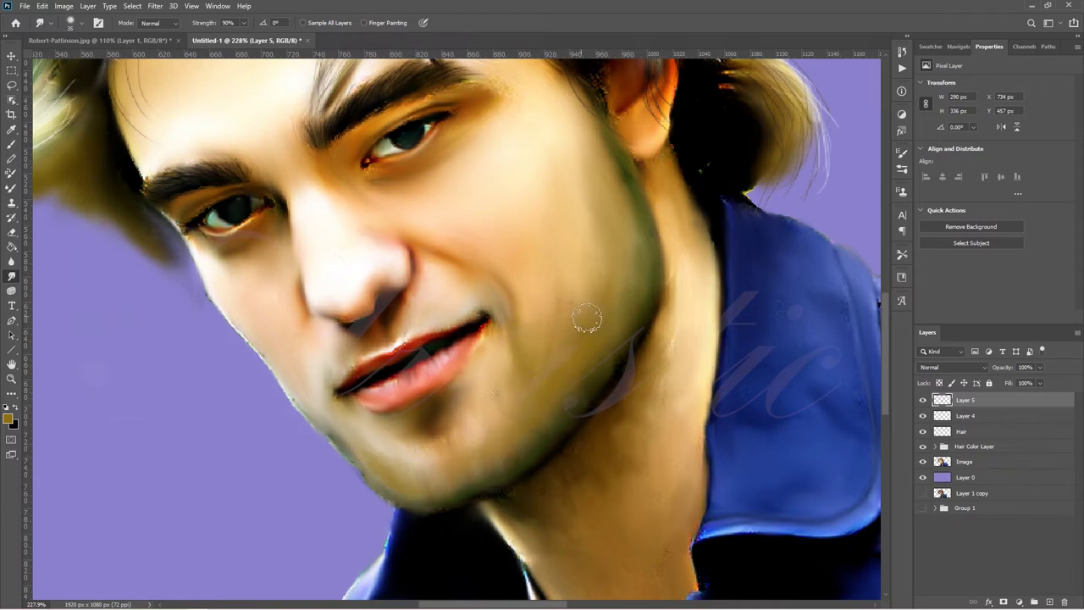
# Try a dark brown stroke at the lower lip and chin, undo it, and add an empty Layer 6.
pyautogui.click(10, 419)
pyautogui.click(101, 169)
pyautogui.click(266, 75)
pyautogui.press('b')
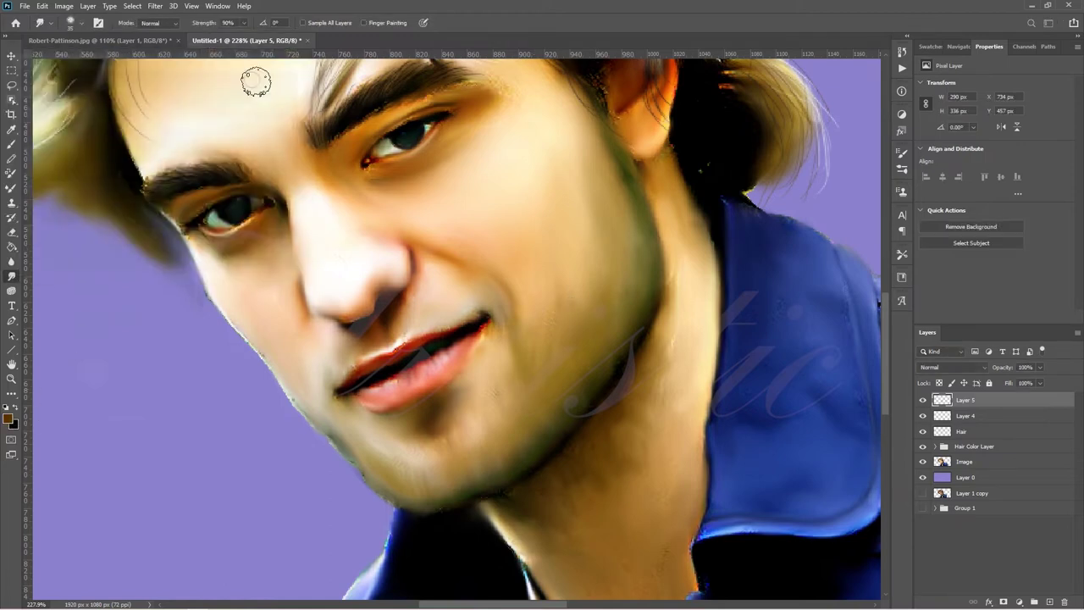
pyautogui.moveTo(415, 415)
pyautogui.mouseDown()
pyautogui.moveTo(430, 403)
pyautogui.moveTo(423, 424)
pyautogui.moveTo(436, 461)
pyautogui.mouseUp()
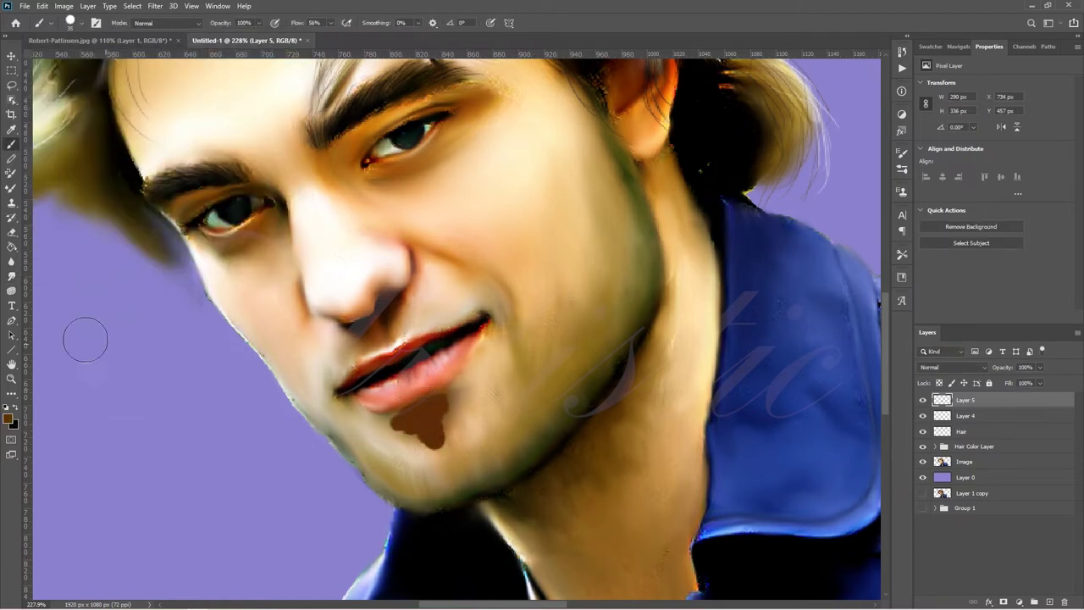
pyautogui.press('r')
pyautogui.hotkey('ctrl', 'z')
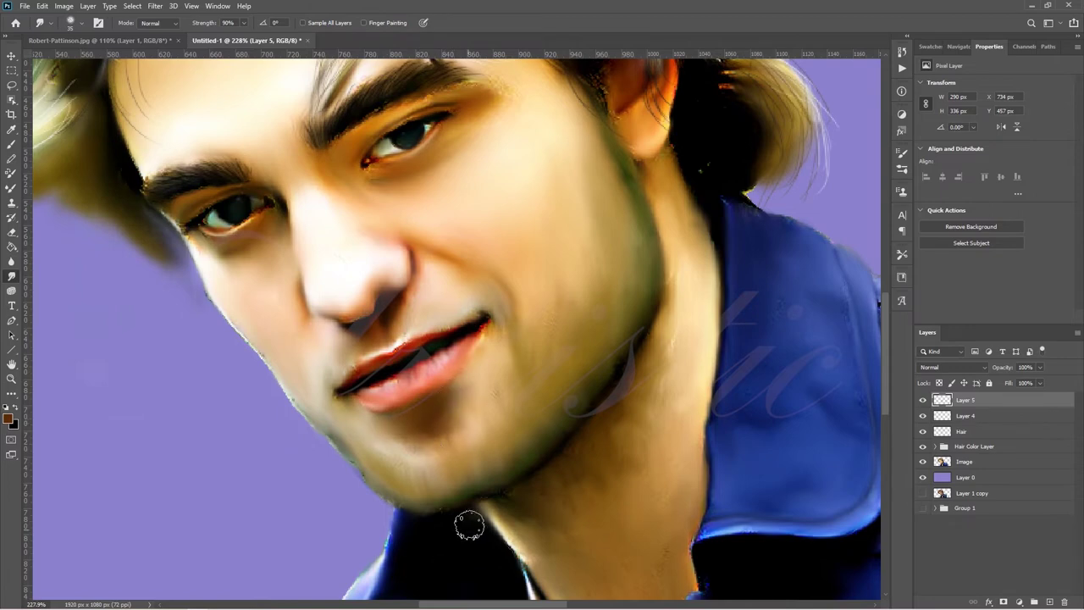
pyautogui.scroll(2, 889, 398)
pyautogui.click(1049, 601)
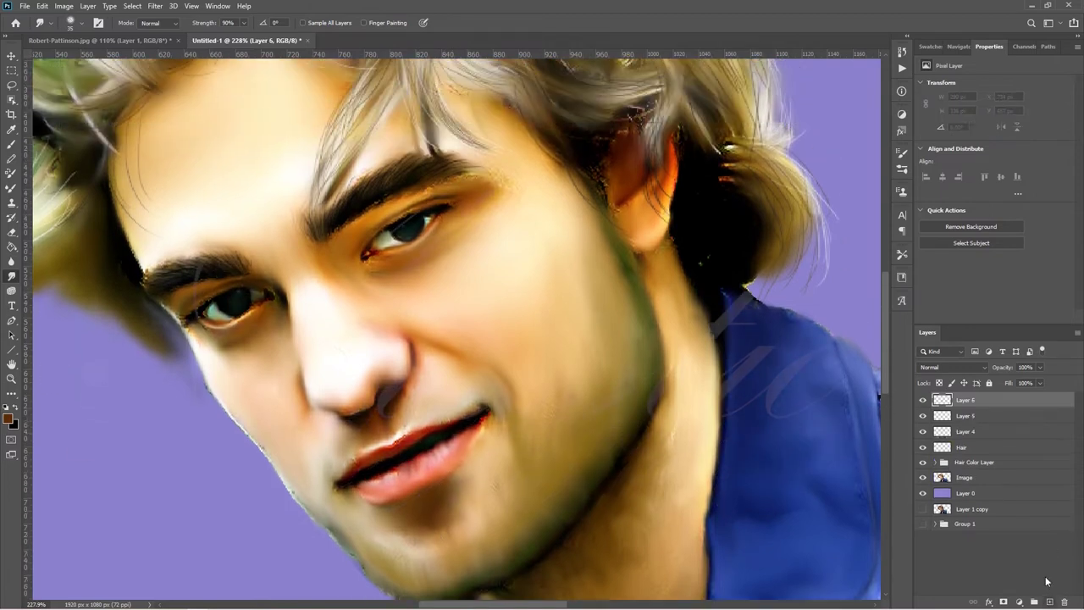
# With a smaller brush in dark red, paint a small stroke beside the nose.
pyautogui.press('b')
pyautogui.press('[')
pyautogui.press('[')
pyautogui.press('[')
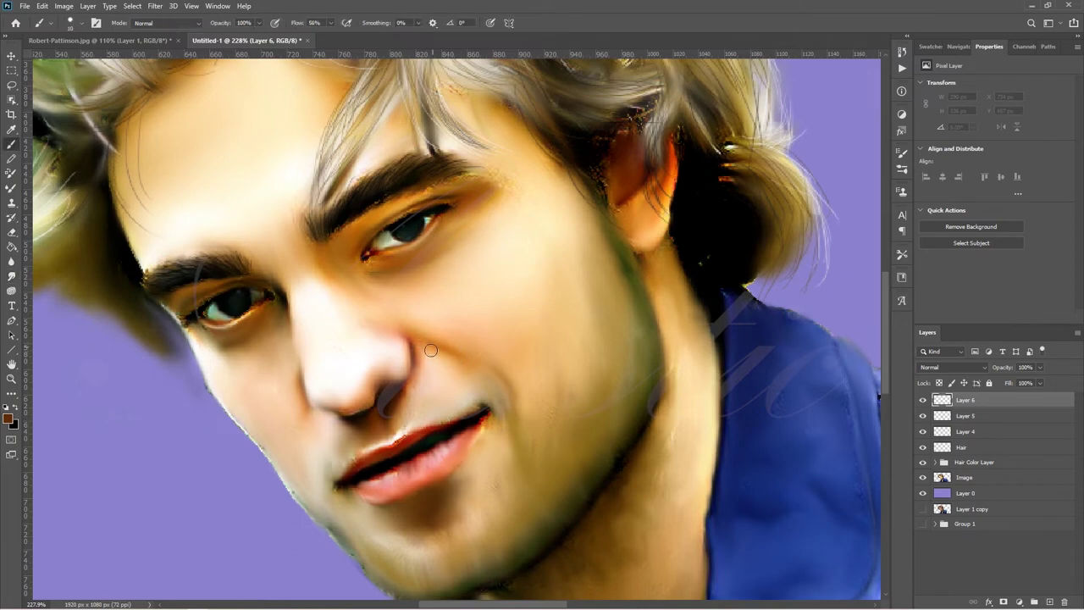
pyautogui.click(8, 417)
pyautogui.click(127, 144)
pyautogui.click(266, 77)
pyautogui.moveTo(391, 331); pyautogui.dragTo(410, 342)
pyautogui.click(10, 418)
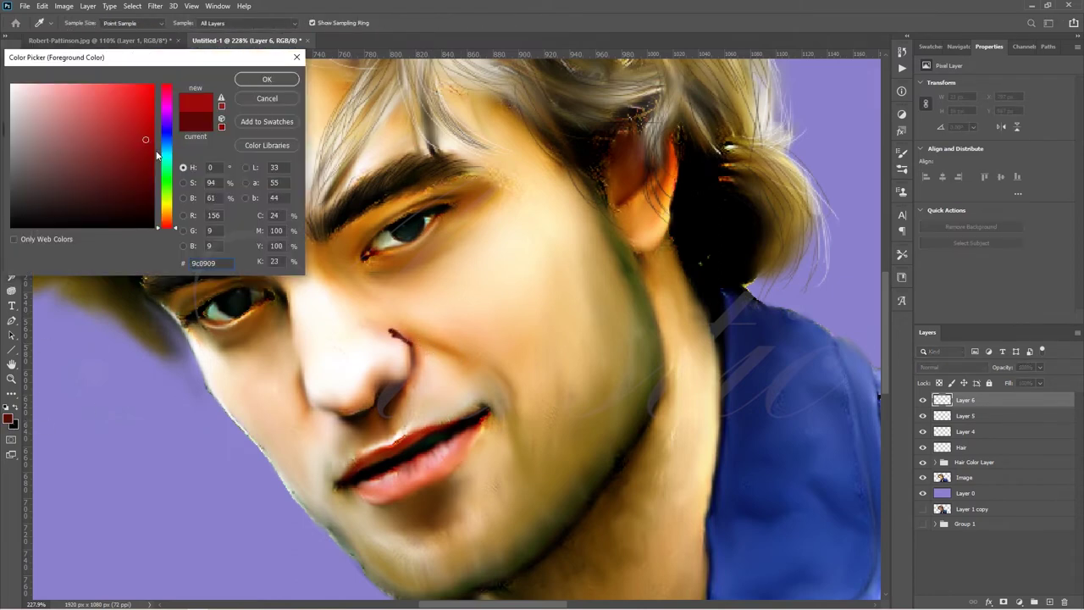
pyautogui.click(266, 77)
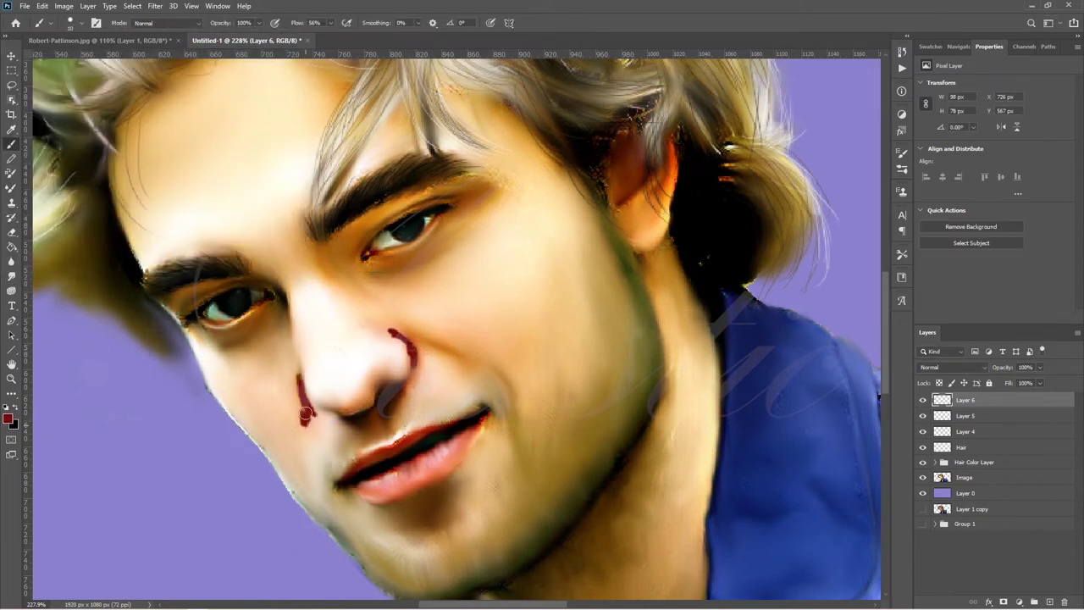
# Add dark red marks along the cheek, mouth corner, temple and around the eye.
pyautogui.moveTo(445, 355); pyautogui.dragTo(483, 368)
pyautogui.moveTo(499, 377); pyautogui.dragTo(510, 405)
pyautogui.moveTo(559, 170); pyautogui.dragTo(586, 275)
pyautogui.moveTo(379, 271); pyautogui.dragTo(422, 269)
pyautogui.moveTo(447, 251); pyautogui.dragTo(471, 221)
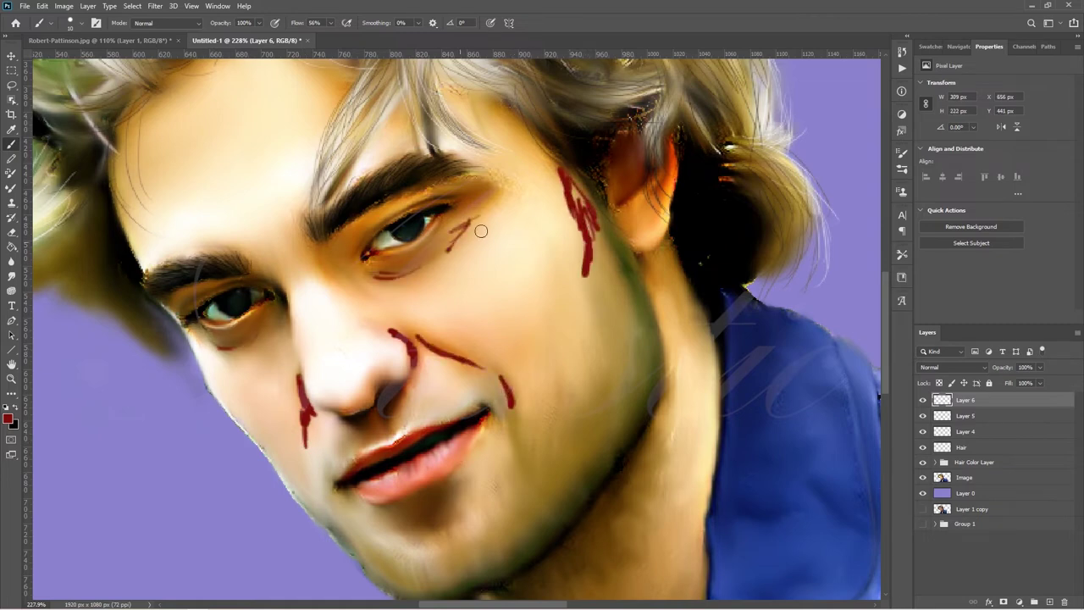
# Smudge the red temple, eye, nose and mouth marks into soft shadows on the skin.
pyautogui.click(11, 276)
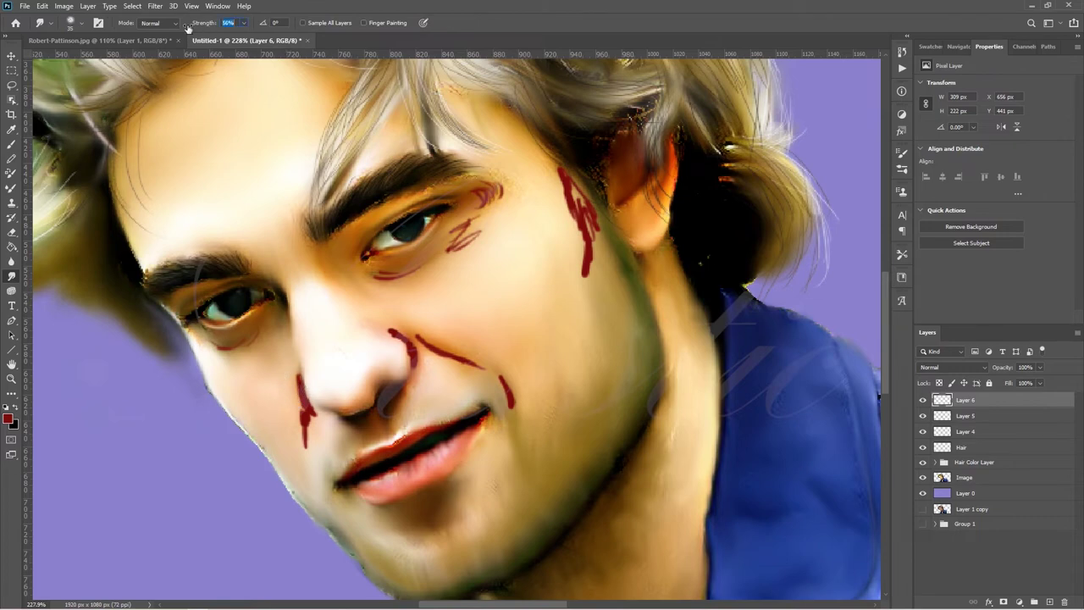
pyautogui.moveTo(589, 279)
pyautogui.mouseDown()
pyautogui.moveTo(563, 186)
pyautogui.moveTo(590, 254)
pyautogui.moveTo(542, 148)
pyautogui.mouseUp()
pyautogui.moveTo(479, 222)
pyautogui.mouseDown()
pyautogui.moveTo(427, 264)
pyautogui.moveTo(365, 284)
pyautogui.moveTo(465, 231)
pyautogui.moveTo(488, 195)
pyautogui.mouseUp()
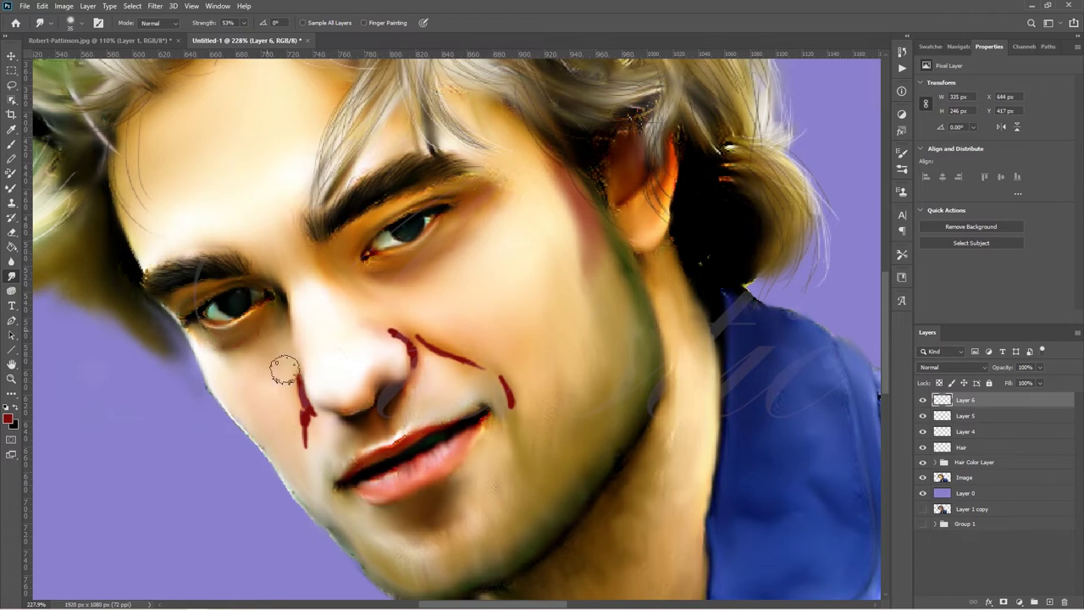
pyautogui.moveTo(284, 369)
pyautogui.mouseDown()
pyautogui.moveTo(305, 423)
pyautogui.moveTo(300, 381)
pyautogui.moveTo(305, 447)
pyautogui.mouseUp()
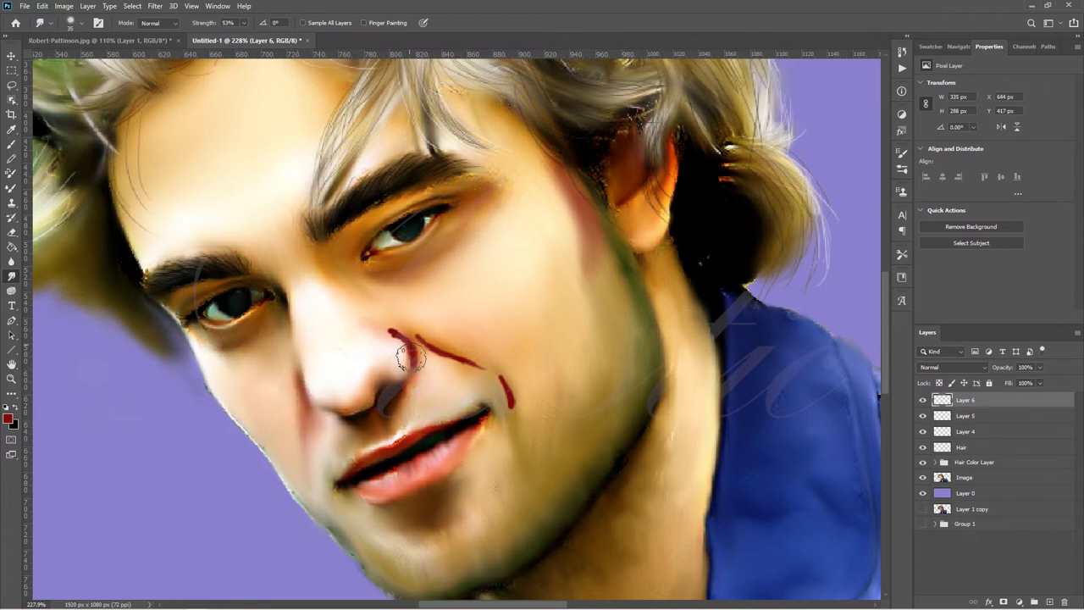
pyautogui.moveTo(401, 355); pyautogui.dragTo(365, 316)
pyautogui.moveTo(429, 340); pyautogui.dragTo(508, 435)
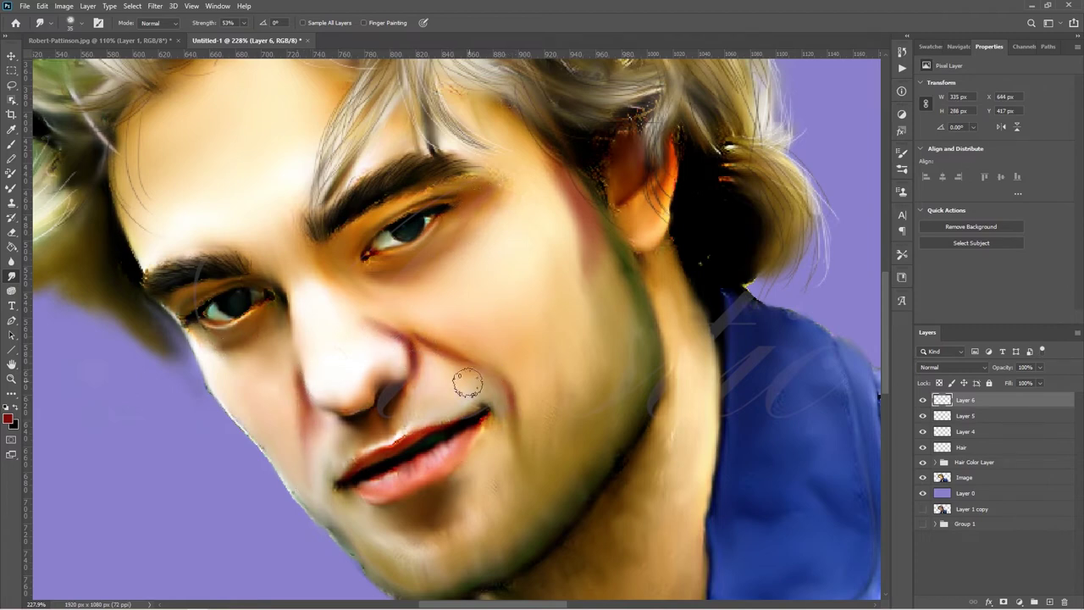
pyautogui.hotkey('ctrl', '0')
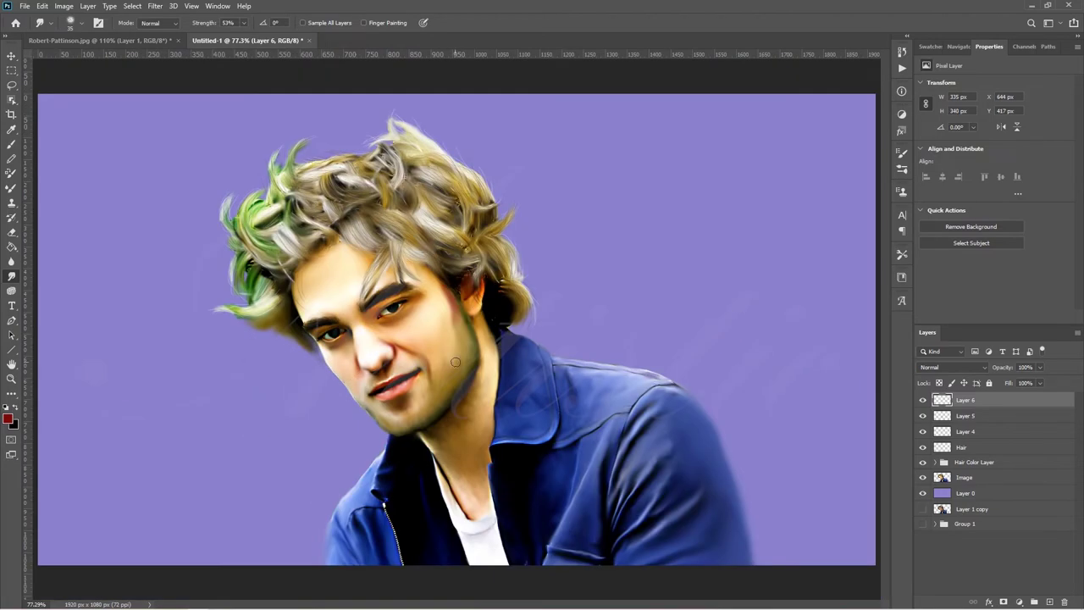
pyautogui.keyDown('alt'); pyautogui.scroll(5, 455, 361); pyautogui.keyUp('alt')
pyautogui.scroll(-2, 888, 309)
# On a new Layer 7, paint and smudge red into the lower lip, then set Overlay at 42% opacity.
pyautogui.click(1049, 602)
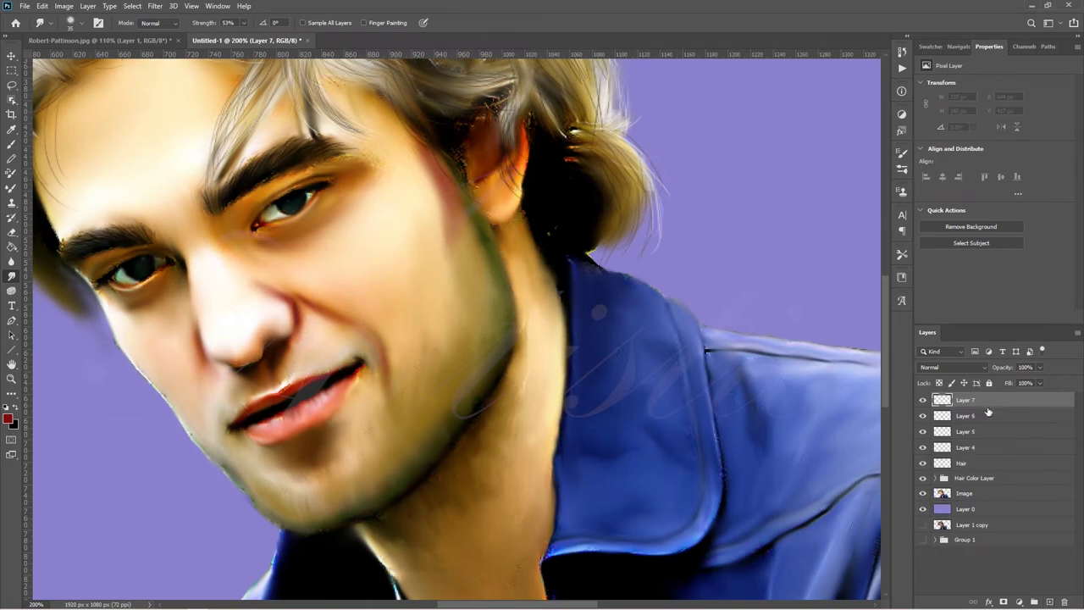
pyautogui.press('b')
pyautogui.moveTo(309, 420)
pyautogui.mouseDown()
pyautogui.moveTo(253, 433)
pyautogui.moveTo(348, 381)
pyautogui.mouseUp()
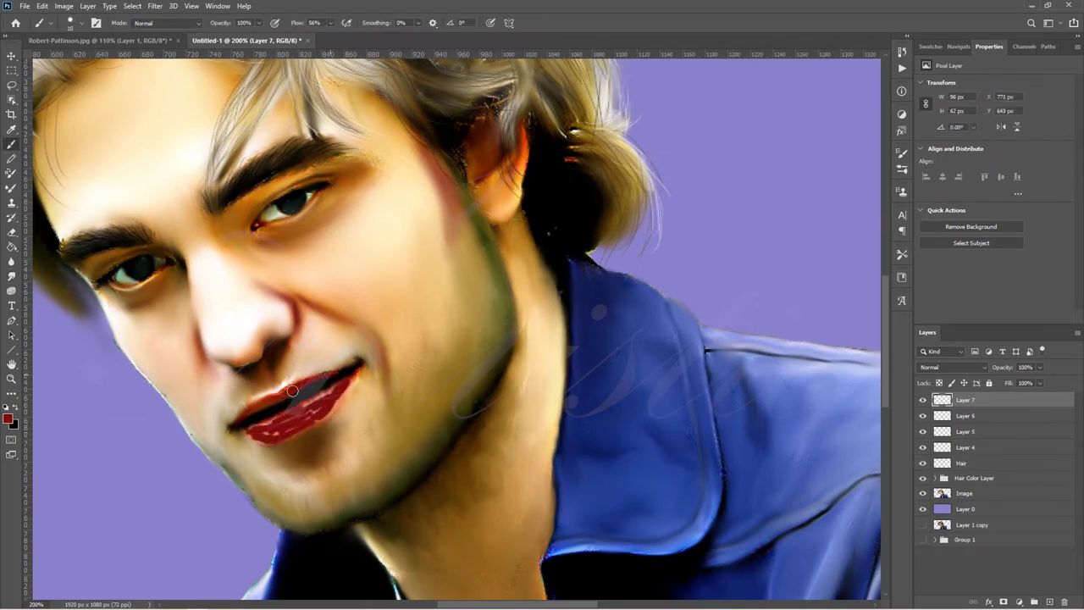
pyautogui.press('r')
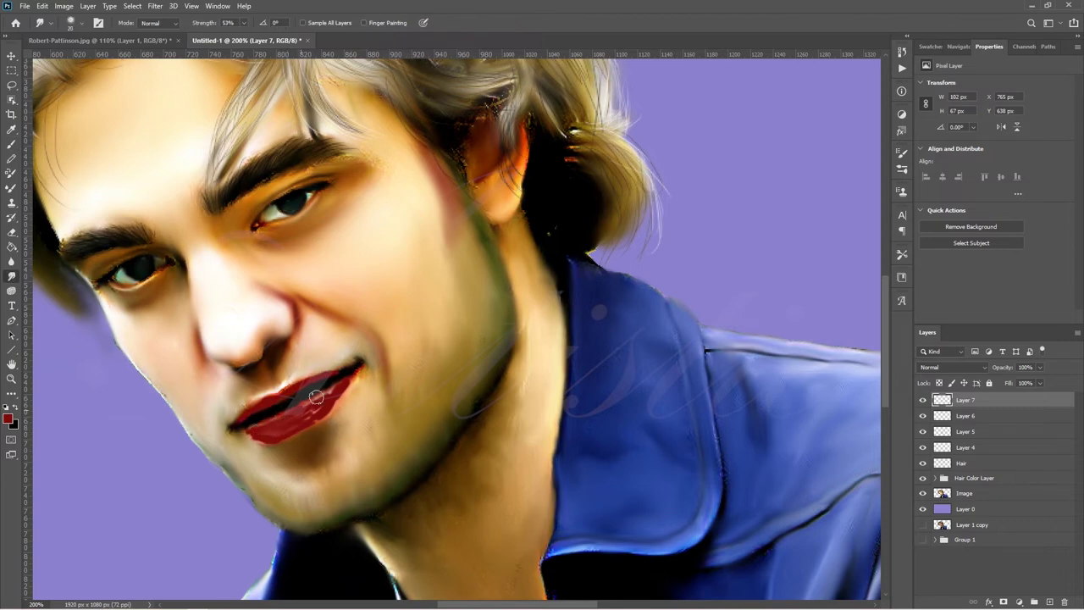
pyautogui.moveTo(315, 397); pyautogui.dragTo(312, 417)
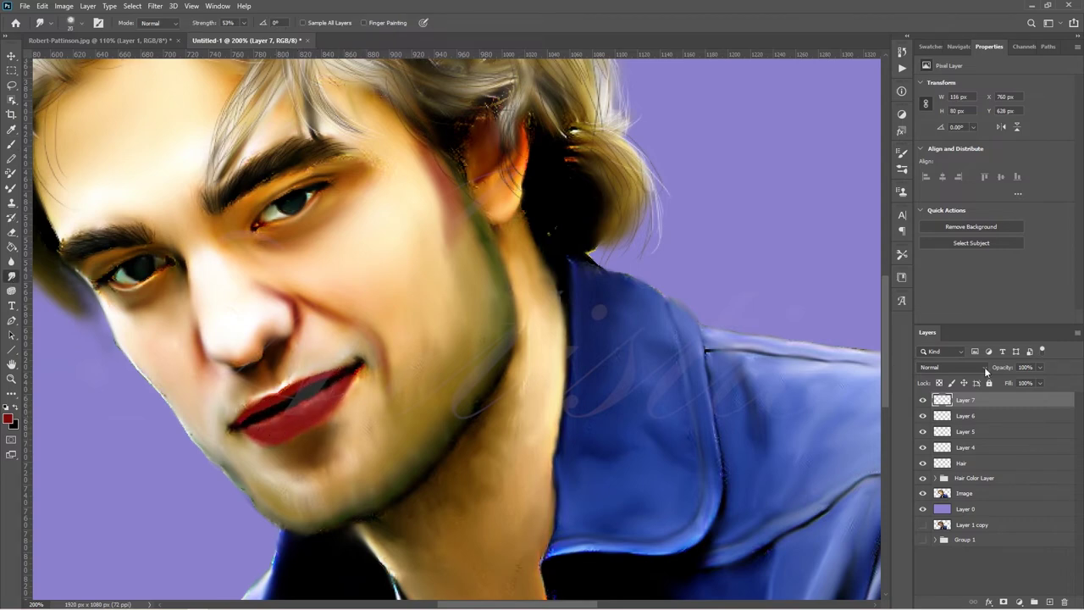
pyautogui.click(984, 367)
pyautogui.click(940, 463)
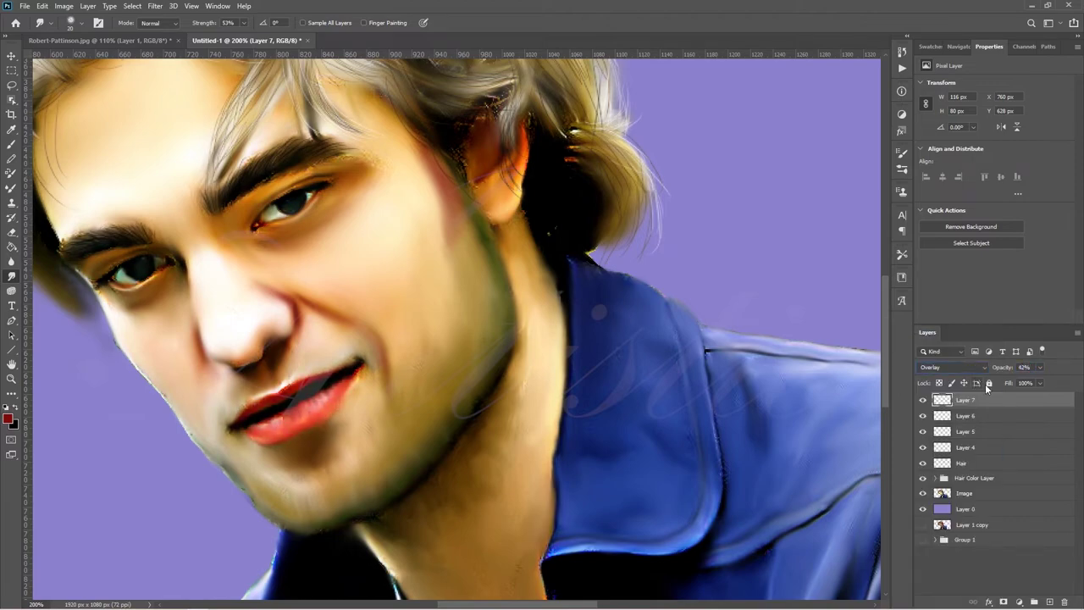
pyautogui.hotkey('ctrl', '0')
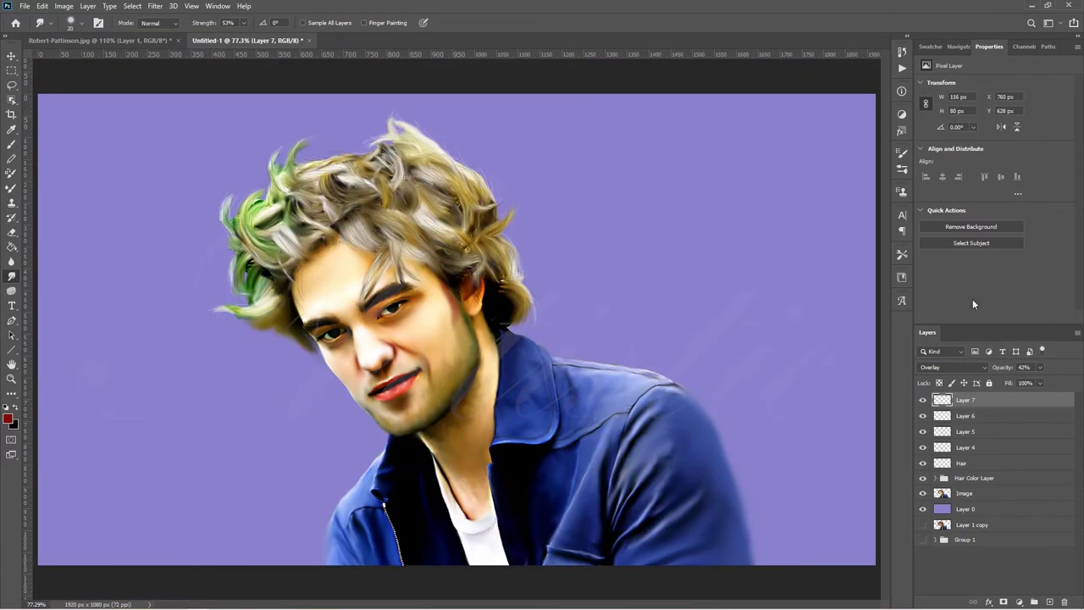
# Add a new Layer 8 and set the foreground colour to bright orange.
pyautogui.click(12, 379)
pyautogui.moveTo(406, 339); pyautogui.dragTo(424, 335)
pyautogui.click(1049, 601)
pyautogui.click(8, 418)
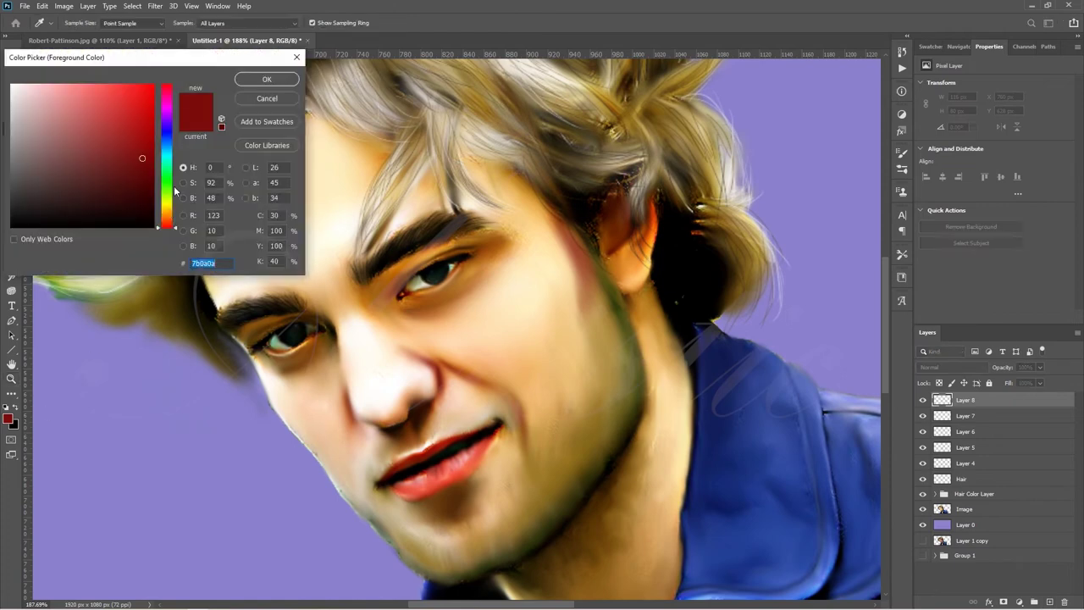
pyautogui.click(149, 93)
# Brush orange strokes along the hairline, left forehead, right cheek, left jaw and brow end.
pyautogui.click(267, 78)
pyautogui.press('b')
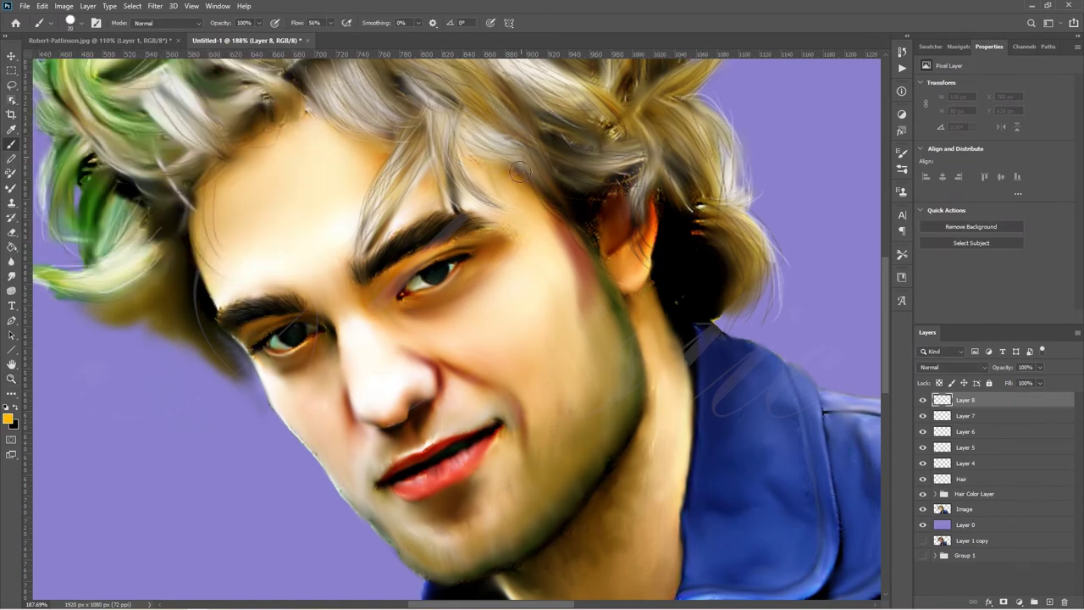
pyautogui.moveTo(501, 174); pyautogui.dragTo(532, 202)
pyautogui.moveTo(339, 139); pyautogui.dragTo(379, 159)
pyautogui.moveTo(231, 245); pyautogui.dragTo(254, 175)
pyautogui.moveTo(563, 262)
pyautogui.mouseDown()
pyautogui.moveTo(576, 360)
pyautogui.moveTo(538, 417)
pyautogui.mouseUp()
pyautogui.moveTo(287, 412); pyautogui.dragTo(330, 471)
pyautogui.moveTo(483, 228); pyautogui.dragTo(520, 256)
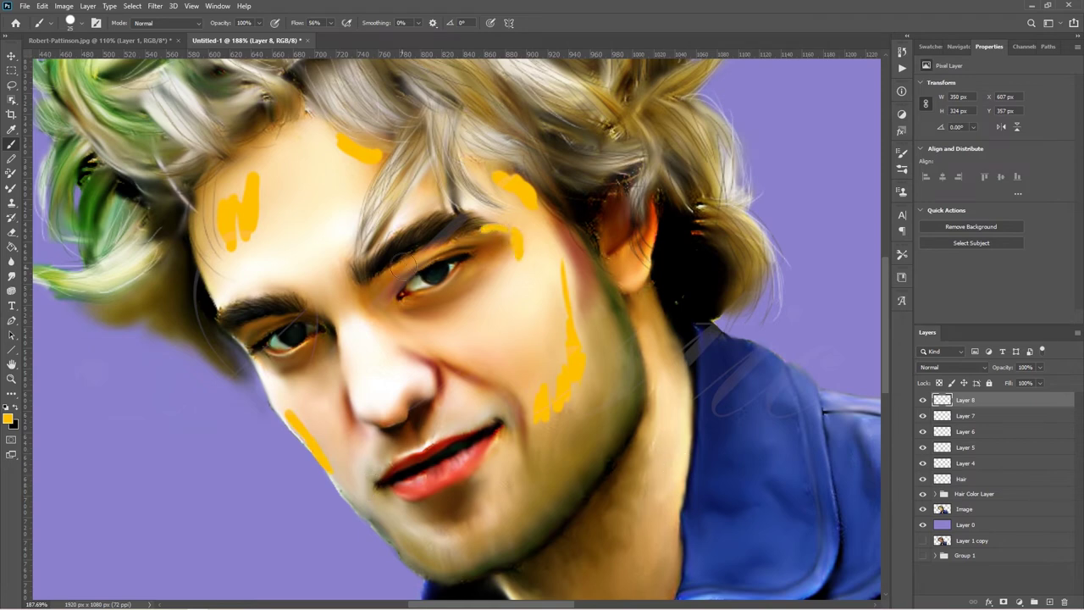
# Smudge the orange strokes into the forehead, eye, cheek and jaw skin with a larger brush.
pyautogui.click(11, 275)
pyautogui.moveTo(242, 181)
pyautogui.mouseDown()
pyautogui.moveTo(259, 167)
pyautogui.moveTo(220, 244)
pyautogui.moveTo(222, 196)
pyautogui.moveTo(261, 223)
pyautogui.moveTo(277, 183)
pyautogui.mouseUp()
pyautogui.press(']')
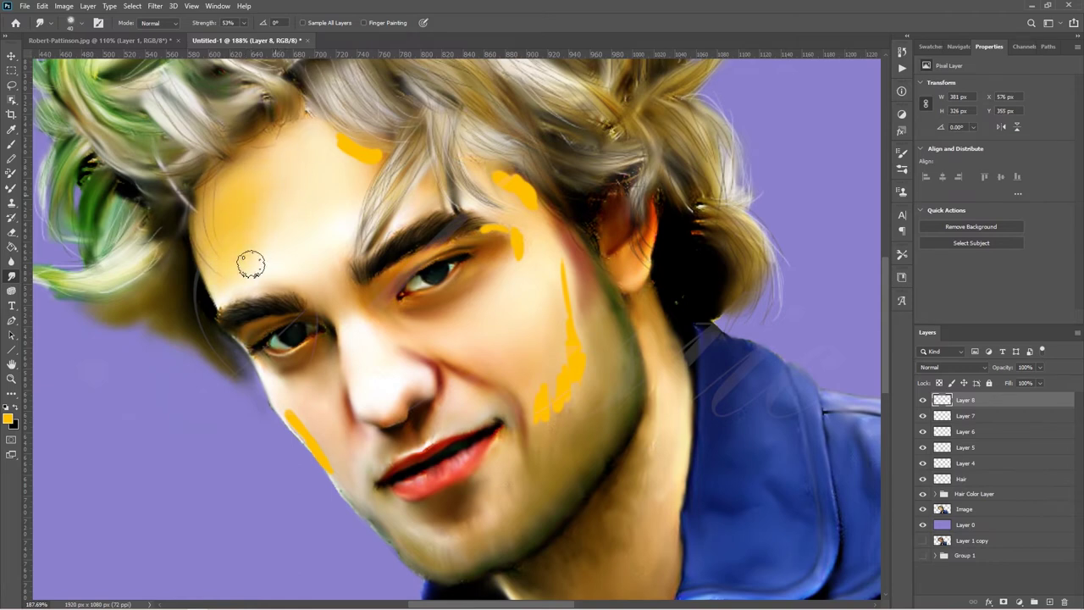
pyautogui.moveTo(352, 150); pyautogui.dragTo(380, 157)
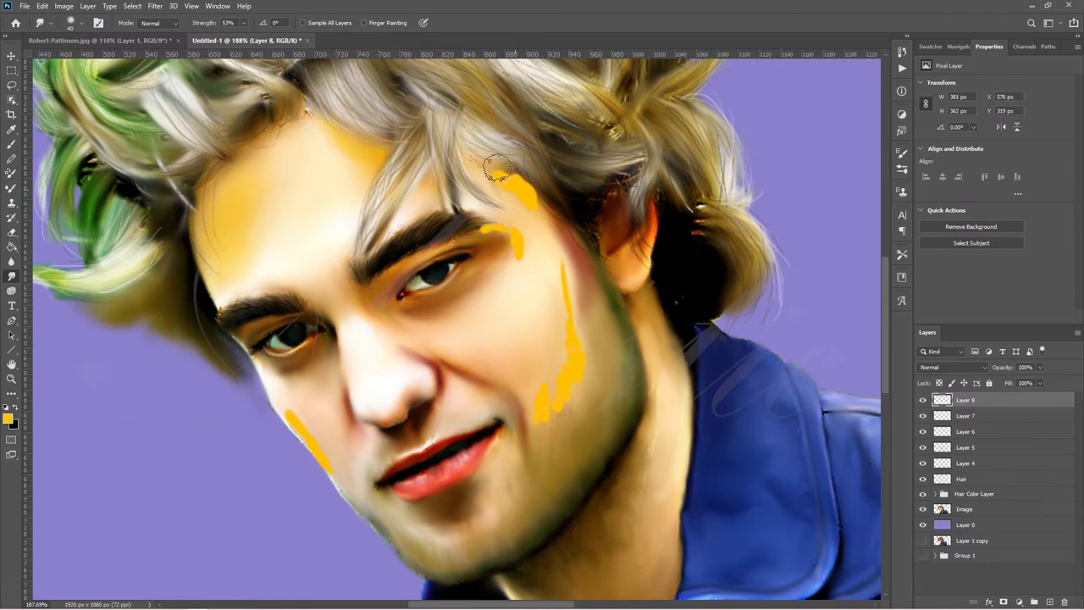
pyautogui.moveTo(497, 168); pyautogui.dragTo(519, 172)
pyautogui.moveTo(496, 230); pyautogui.dragTo(496, 286)
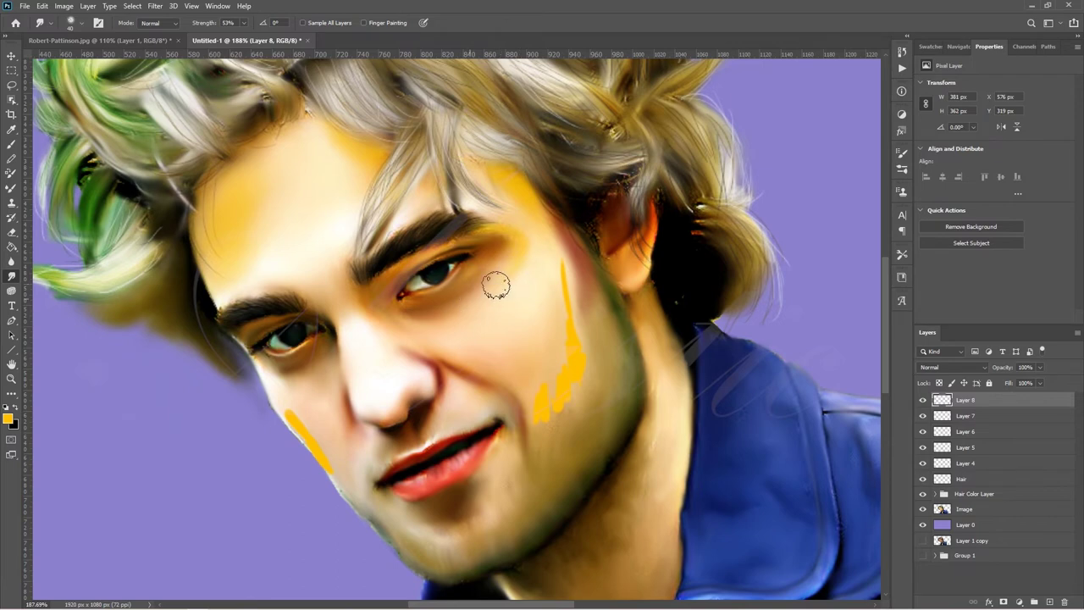
pyautogui.moveTo(573, 301)
pyautogui.mouseDown()
pyautogui.moveTo(581, 333)
pyautogui.moveTo(546, 429)
pyautogui.moveTo(574, 321)
pyautogui.mouseUp()
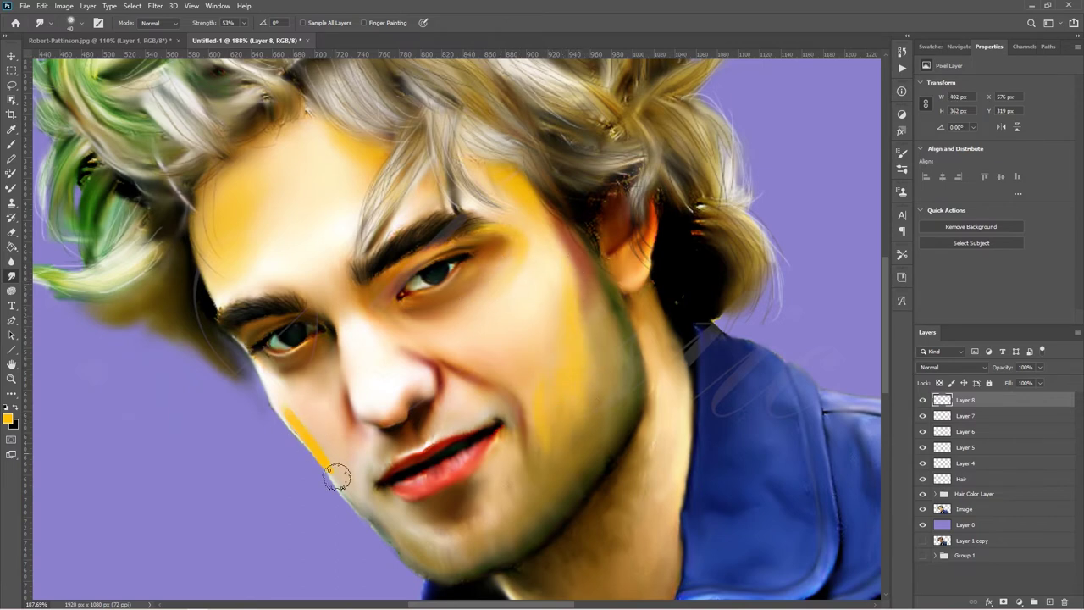
pyautogui.moveTo(337, 472)
pyautogui.mouseDown()
pyautogui.moveTo(308, 438)
pyautogui.moveTo(327, 473)
pyautogui.mouseUp()
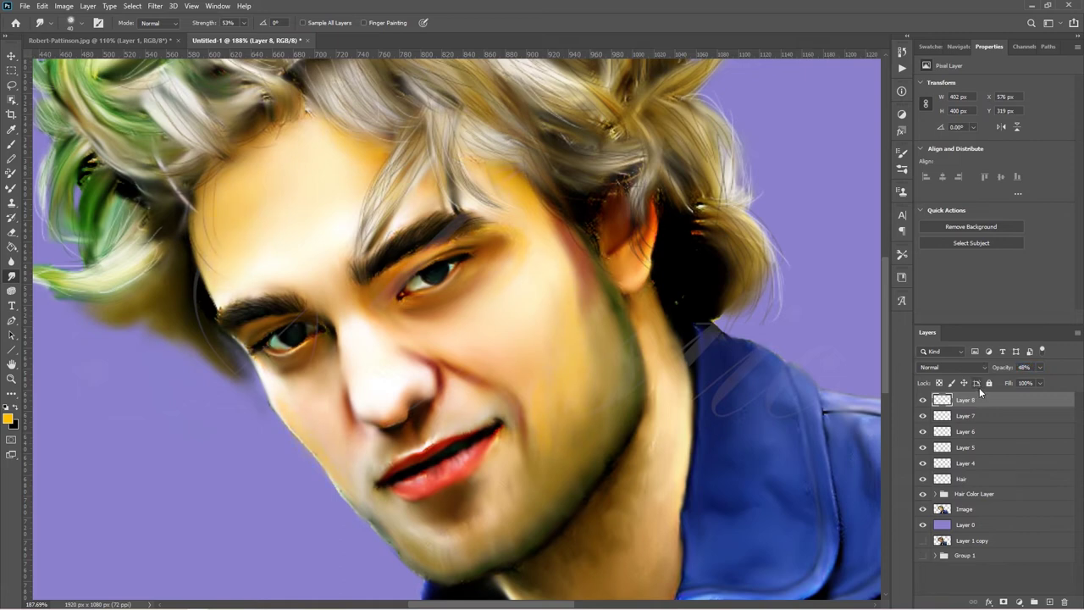
# Add Layer 9 and set the foreground colour to orange-red.
pyautogui.click(1049, 601)
pyautogui.click(7, 418)
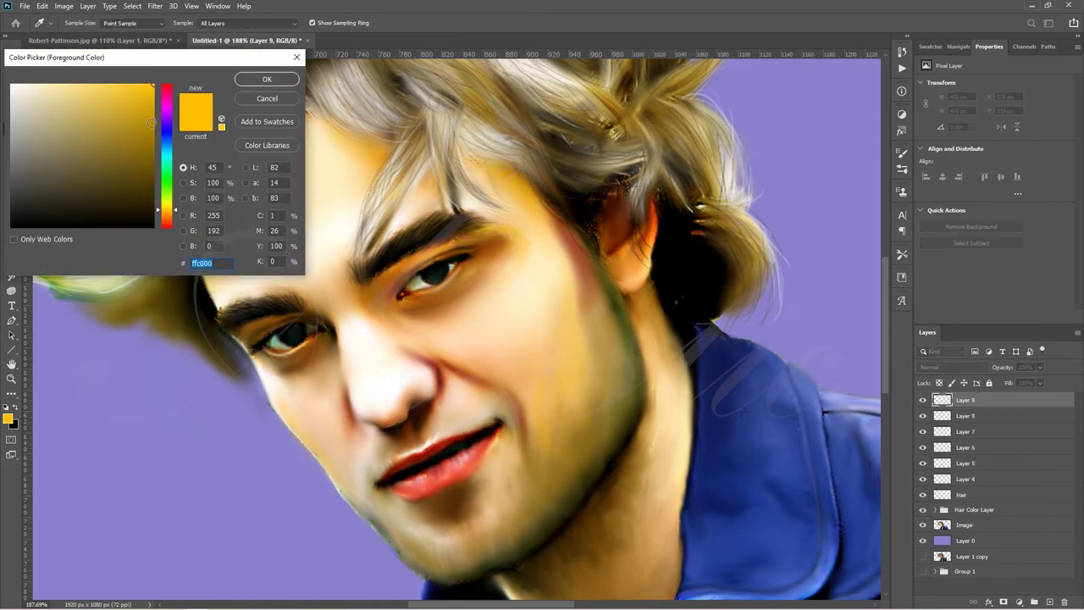
pyautogui.moveTo(171, 144); pyautogui.dragTo(167, 220)
pyautogui.click(267, 79)
# Dab orange-red spots and short strokes around the nose and on both cheeks.
pyautogui.press('b')
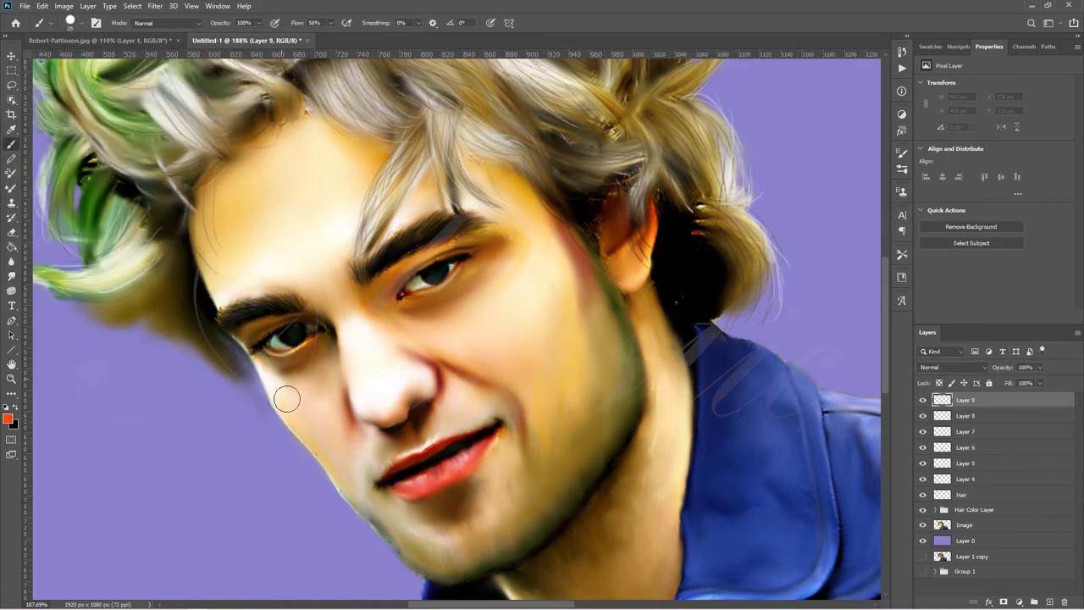
pyautogui.moveTo(324, 413); pyautogui.dragTo(320, 436)
pyautogui.moveTo(455, 340); pyautogui.dragTo(468, 347)
pyautogui.click(476, 333)
pyautogui.moveTo(463, 386); pyautogui.dragTo(457, 406)
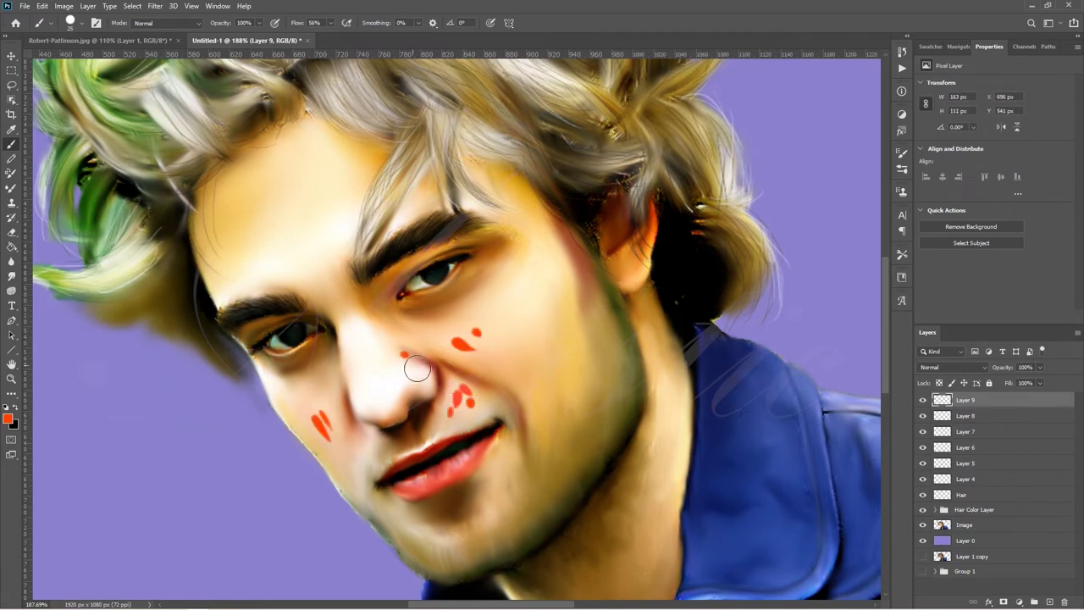
pyautogui.moveTo(405, 354); pyautogui.dragTo(425, 382)
pyautogui.moveTo(408, 393); pyautogui.dragTo(397, 410)
pyautogui.click(384, 415)
pyautogui.moveTo(340, 353); pyautogui.dragTo(343, 369)
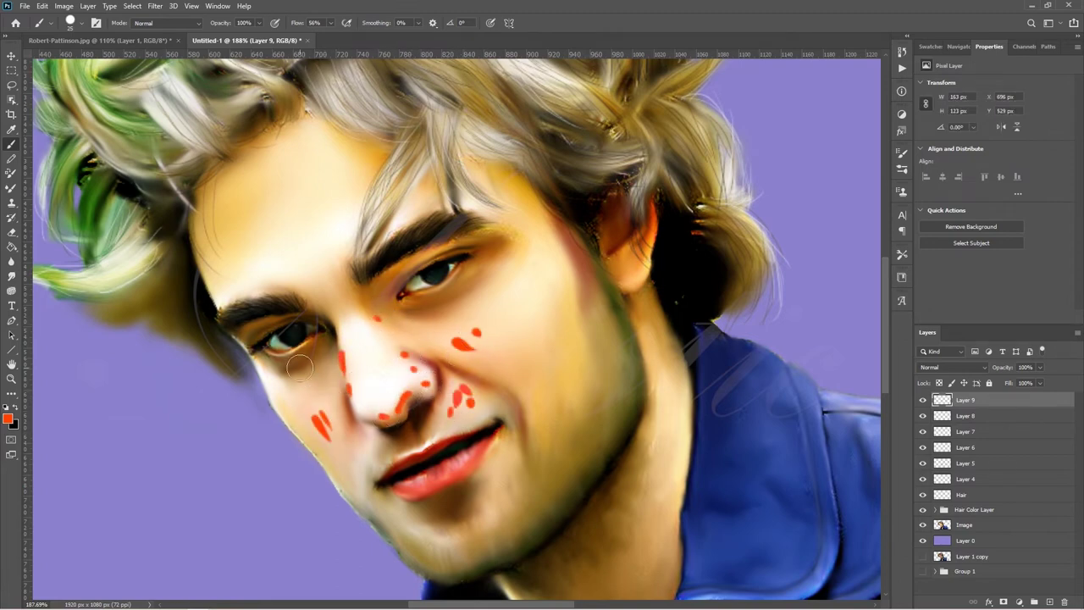
# Smudge the orange-red dabs into a rosy nose and cheek flush, then add Layer 10.
pyautogui.click(11, 276)
pyautogui.moveTo(321, 412); pyautogui.dragTo(318, 436)
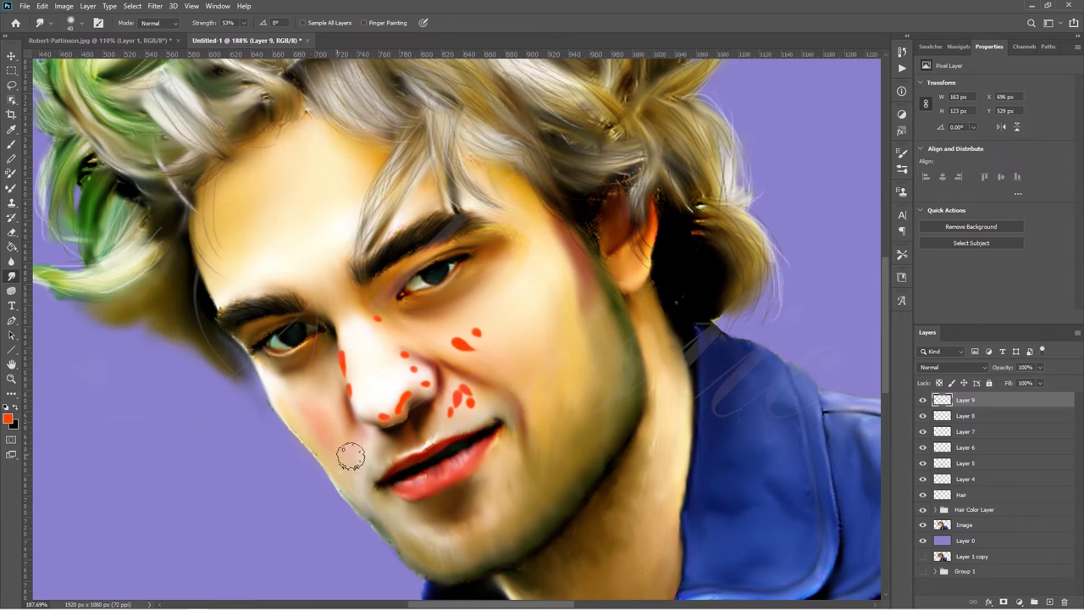
pyautogui.moveTo(342, 352); pyautogui.dragTo(346, 372)
pyautogui.moveTo(388, 420)
pyautogui.mouseDown()
pyautogui.moveTo(414, 400)
pyautogui.moveTo(370, 314)
pyautogui.mouseUp()
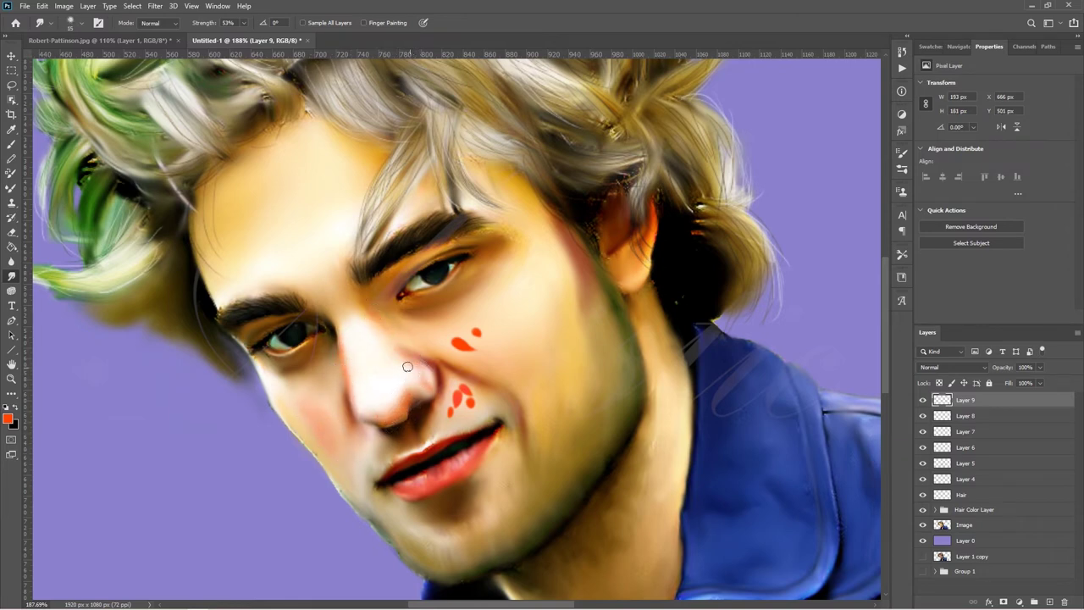
pyautogui.press(']')
pyautogui.press(']')
pyautogui.press(']')
pyautogui.moveTo(474, 339); pyautogui.dragTo(489, 335)
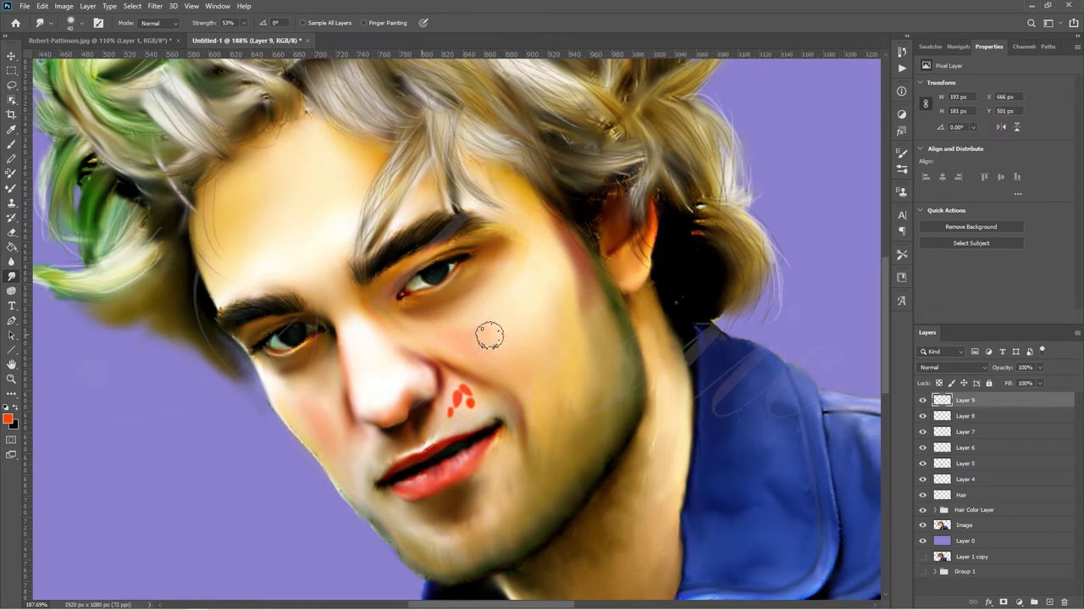
pyautogui.moveTo(447, 399); pyautogui.dragTo(476, 393)
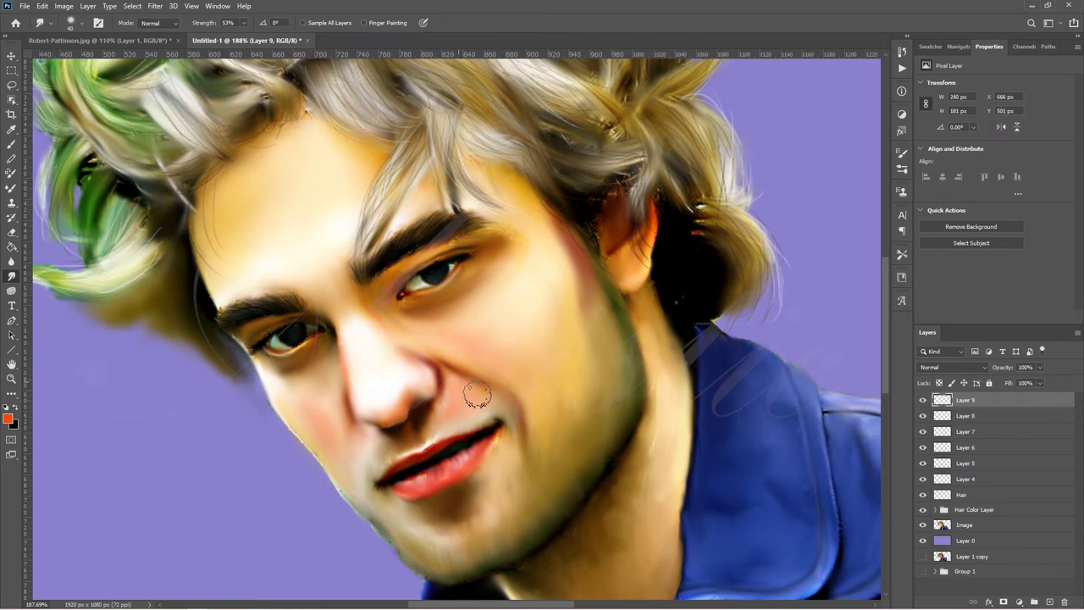
pyautogui.click(1046, 599)
# Paint white highlights on the cheek, forehead, beside the nose and up the nose bridge.
pyautogui.click(8, 417)
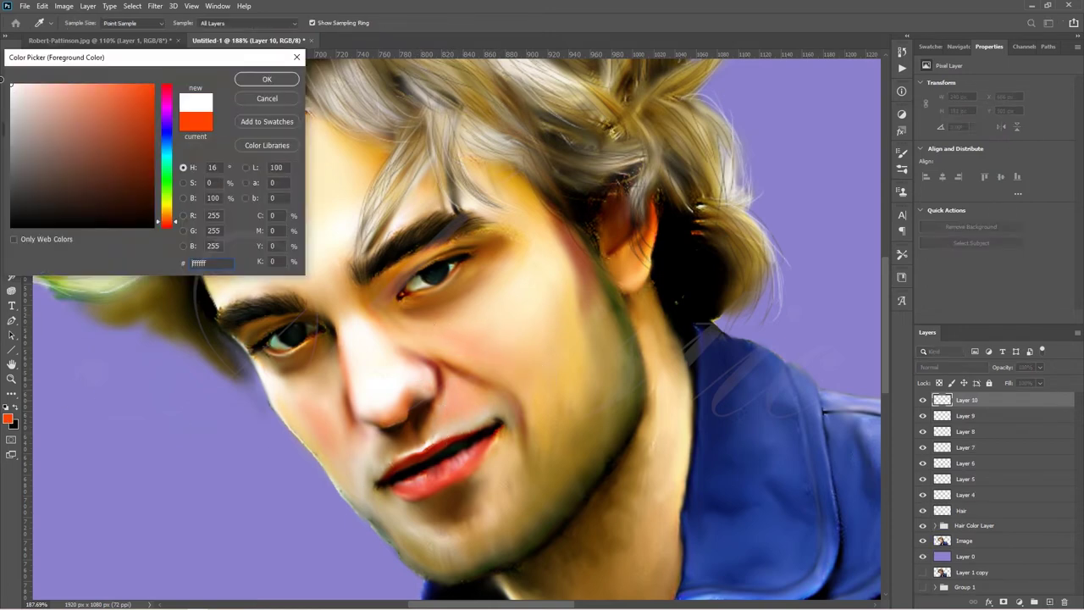
pyautogui.click(266, 77)
pyautogui.press('b')
pyautogui.moveTo(512, 301); pyautogui.dragTo(516, 288)
pyautogui.moveTo(411, 186); pyautogui.dragTo(398, 222)
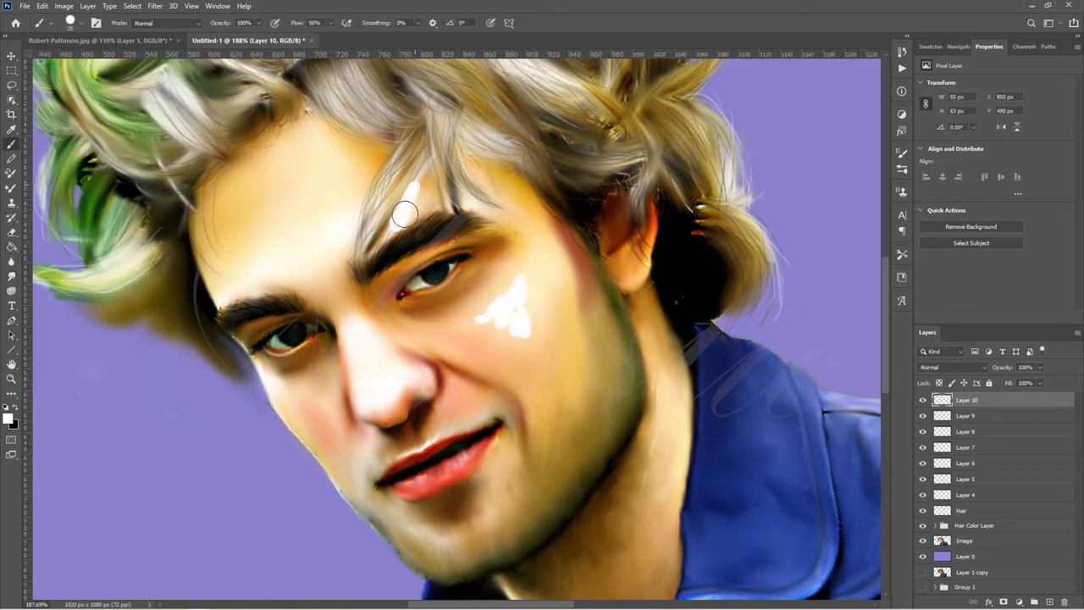
pyautogui.moveTo(264, 373); pyautogui.dragTo(272, 399)
pyautogui.moveTo(387, 387); pyautogui.dragTo(344, 311)
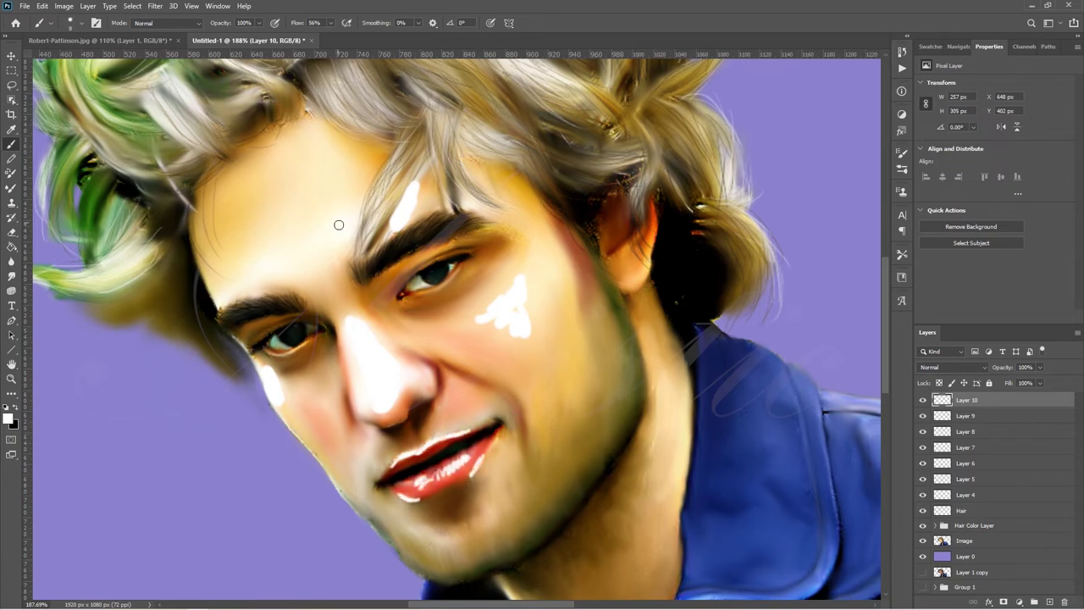
# Smudge the forehead, cheek and jawline highlights softly into the skin.
pyautogui.click(11, 276)
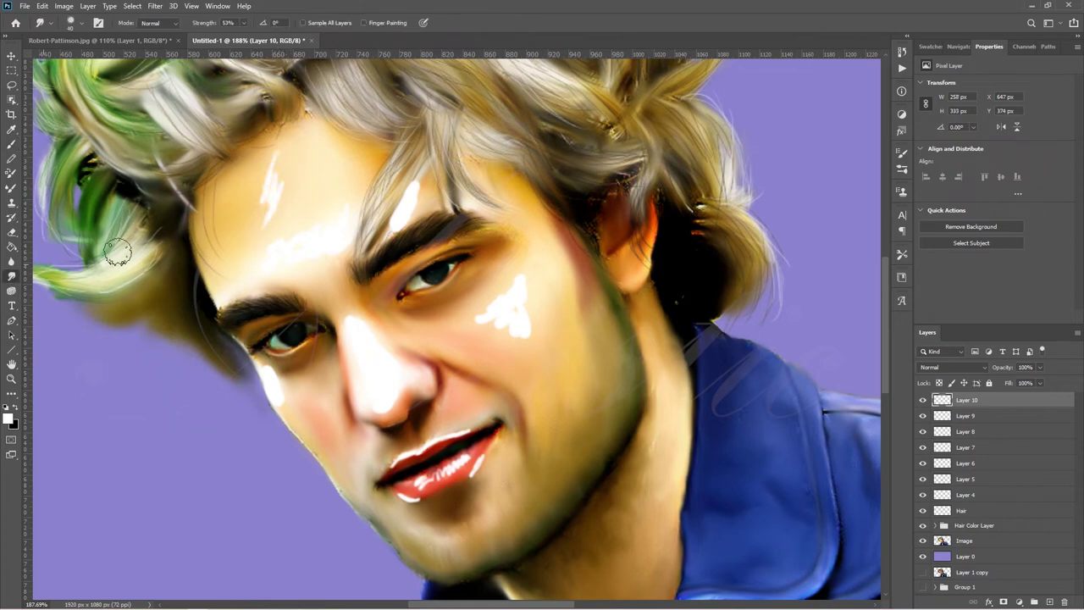
pyautogui.moveTo(286, 169)
pyautogui.mouseDown()
pyautogui.moveTo(259, 180)
pyautogui.moveTo(261, 249)
pyautogui.moveTo(331, 254)
pyautogui.moveTo(331, 229)
pyautogui.moveTo(325, 271)
pyautogui.mouseUp()
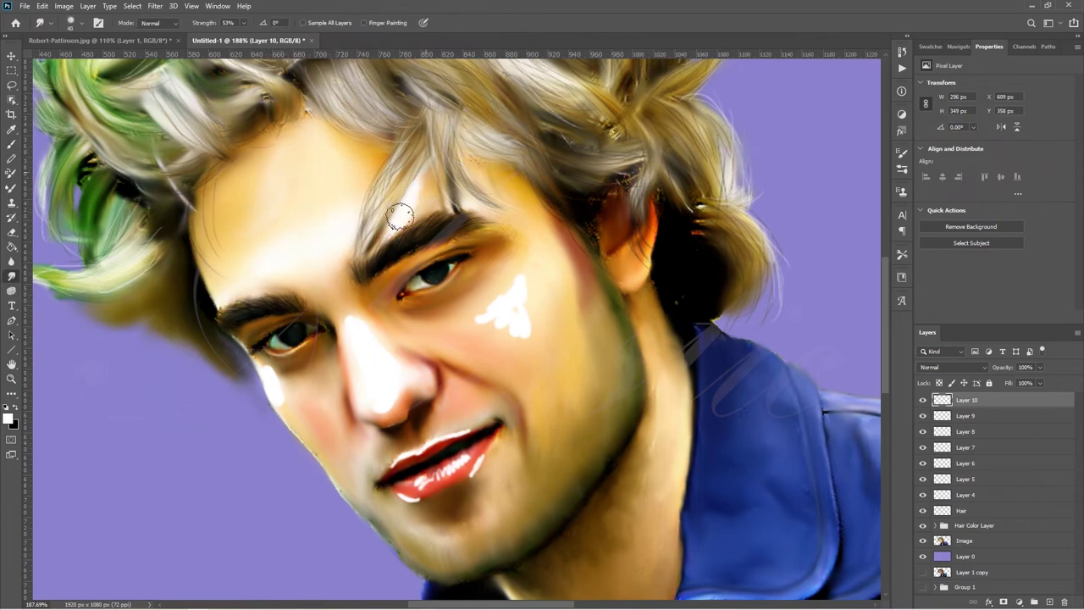
pyautogui.moveTo(413, 187); pyautogui.dragTo(433, 204)
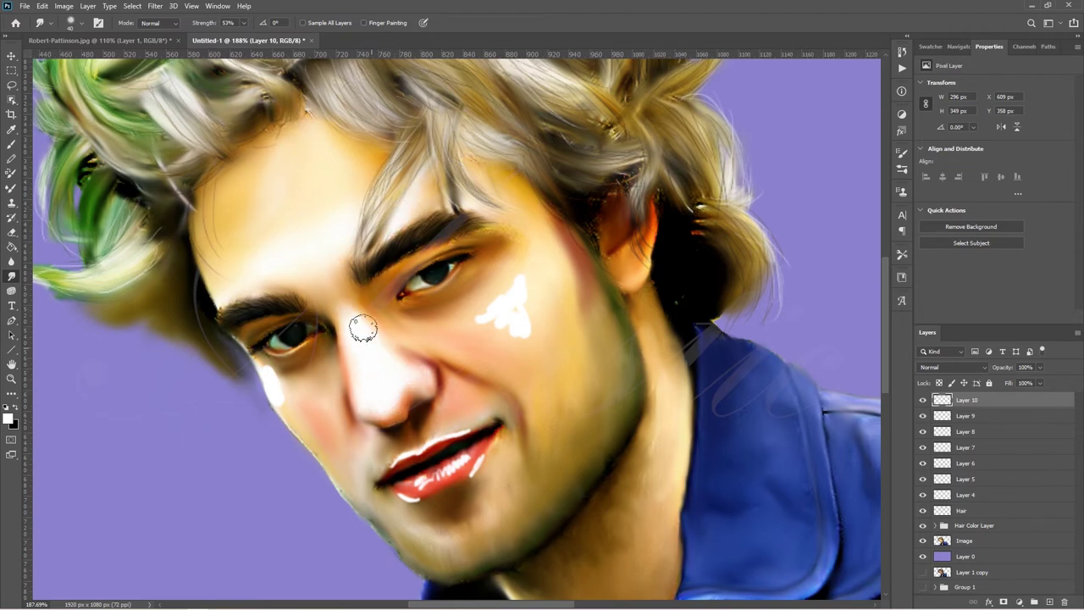
pyautogui.moveTo(520, 286)
pyautogui.mouseDown()
pyautogui.moveTo(519, 327)
pyautogui.moveTo(474, 314)
pyautogui.moveTo(547, 313)
pyautogui.mouseUp()
pyautogui.moveTo(266, 375); pyautogui.dragTo(246, 390)
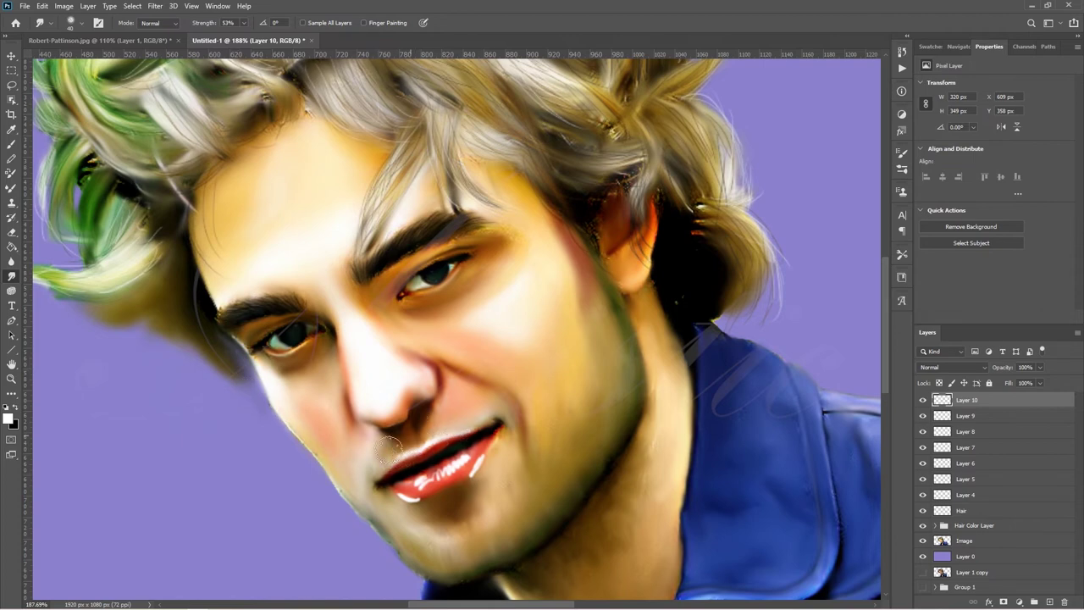
pyautogui.press('[')
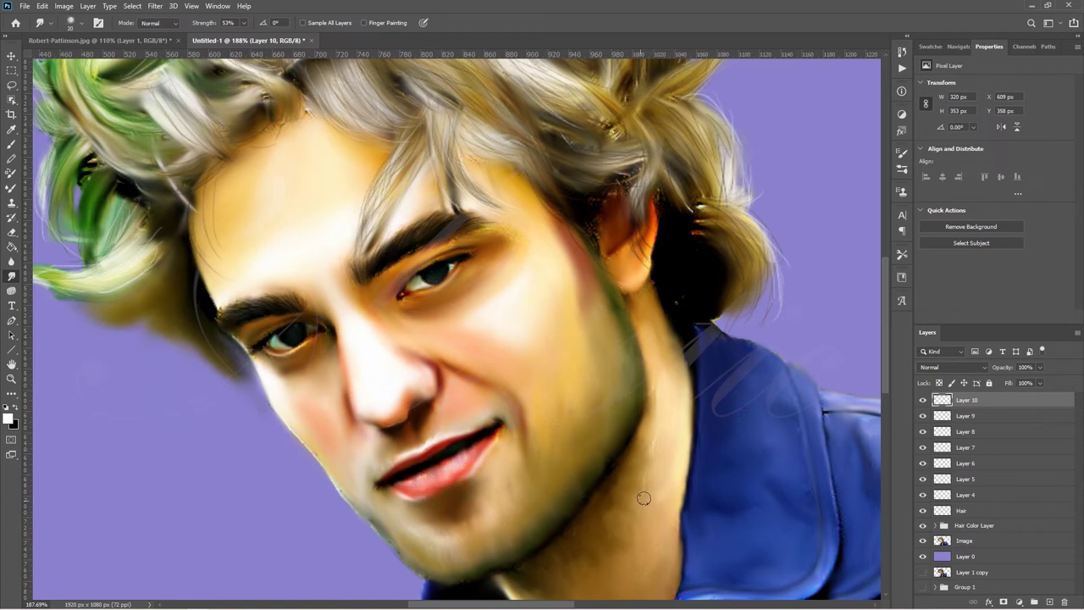
# Add a white highlight across the chin.
pyautogui.press('b')
pyautogui.moveTo(446, 543)
pyautogui.mouseDown()
pyautogui.moveTo(456, 548)
pyautogui.moveTo(500, 519)
pyautogui.mouseUp()
pyautogui.click(11, 275)
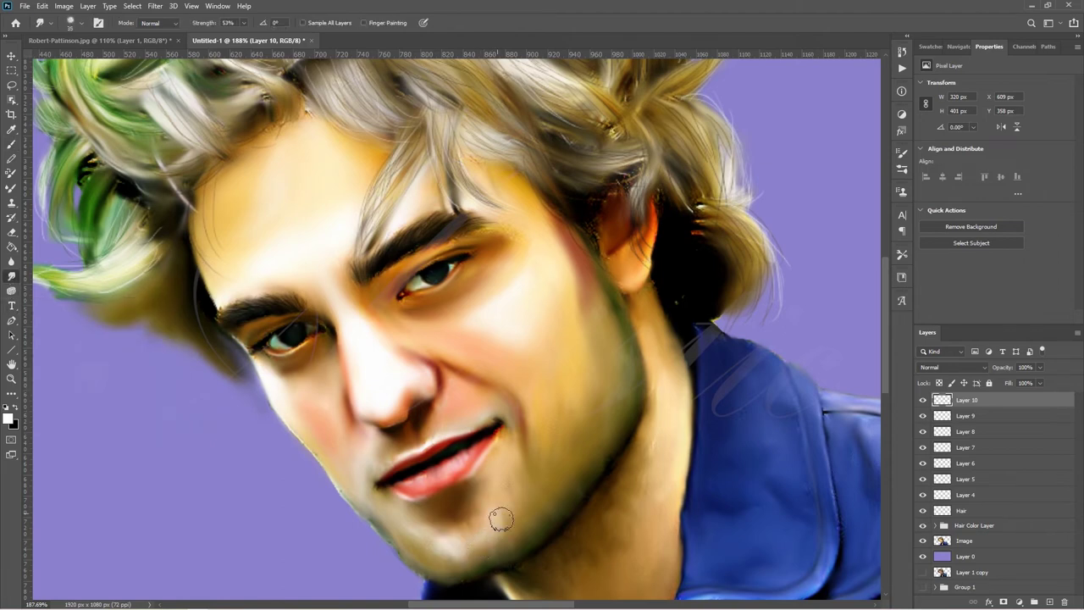
# Fit the image in the window, fade Layer 10 to 42% opacity, and adjust the lower layers' opacity.
pyautogui.hotkey('ctrl', '0')
pyautogui.moveTo(1003, 368); pyautogui.dragTo(976, 366)
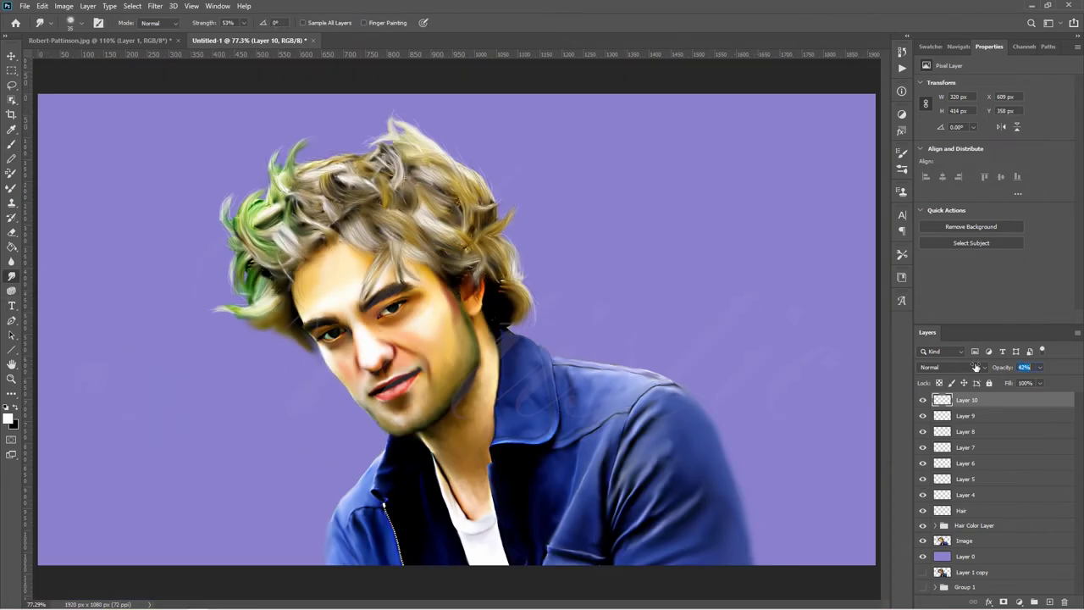
pyautogui.click(999, 416)
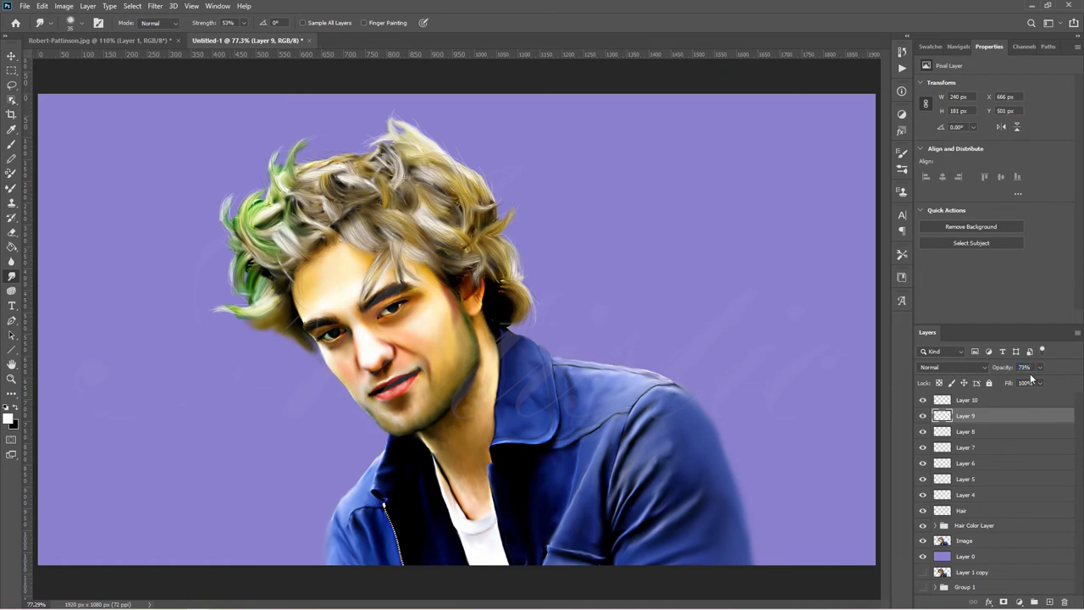
pyautogui.click(970, 432)
pyautogui.moveTo(1000, 368); pyautogui.dragTo(988, 367)
pyautogui.click(985, 416)
pyautogui.click(1012, 510)
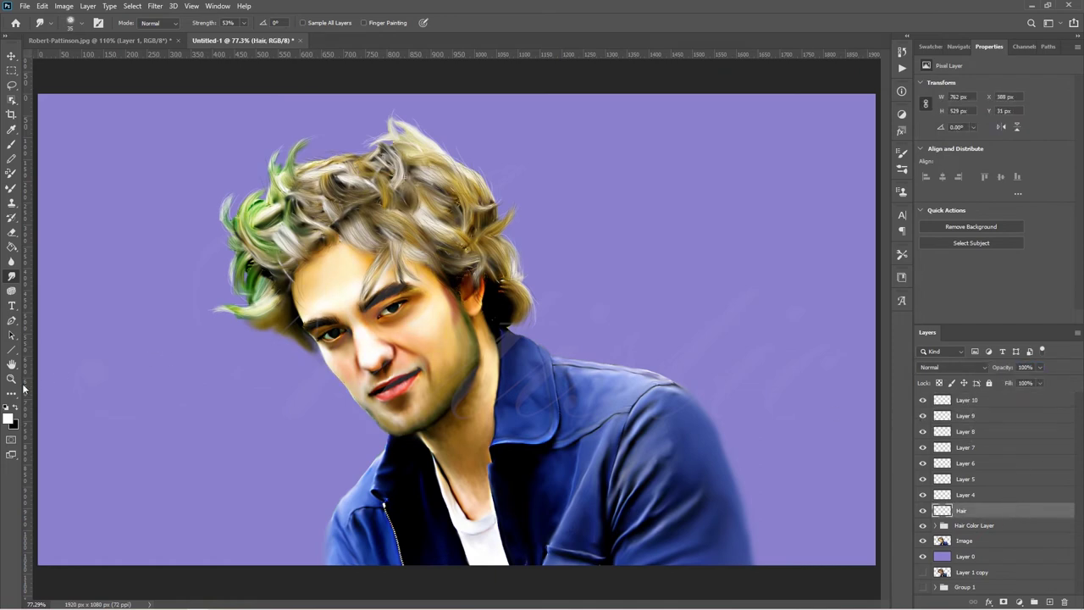
pyautogui.press('b')
pyautogui.scroll(5, 325, 296)
pyautogui.scroll(1, 325, 296)
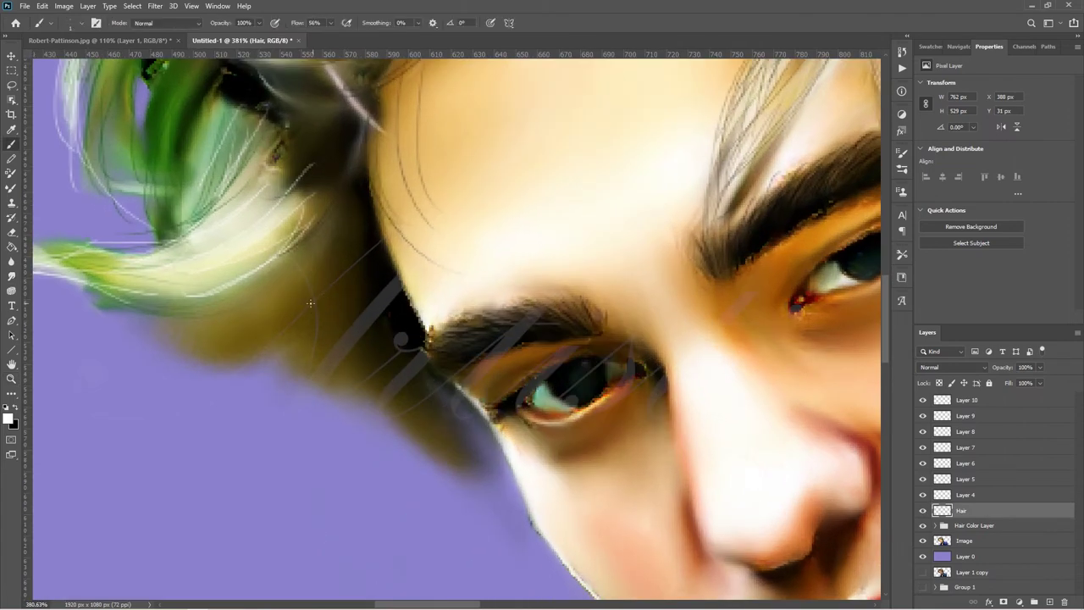
pyautogui.click(9, 415)
pyautogui.click(34, 233)
pyautogui.click(271, 77)
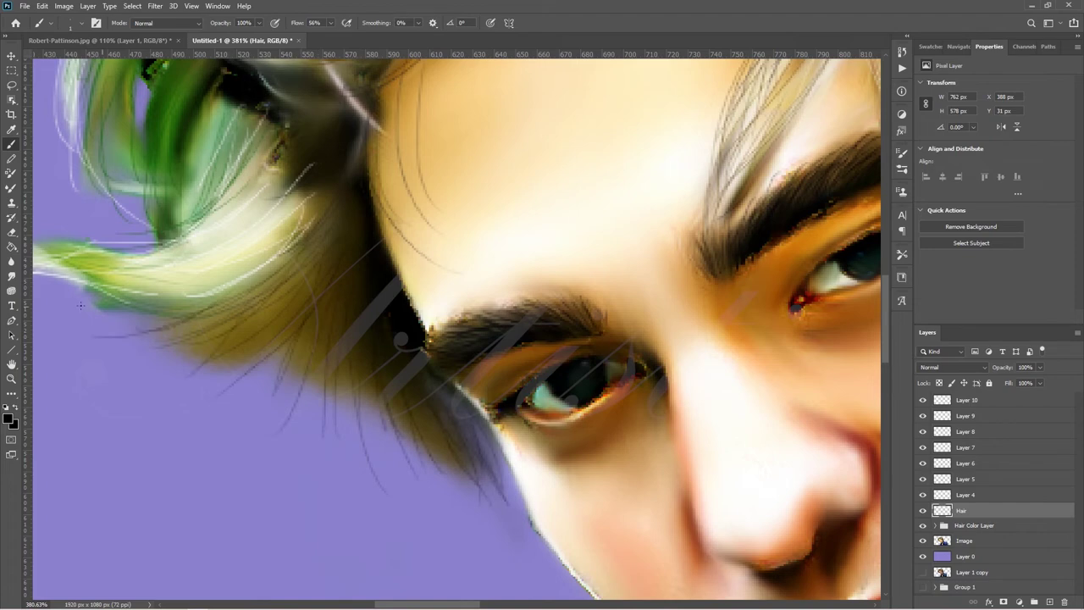
pyautogui.press('x')
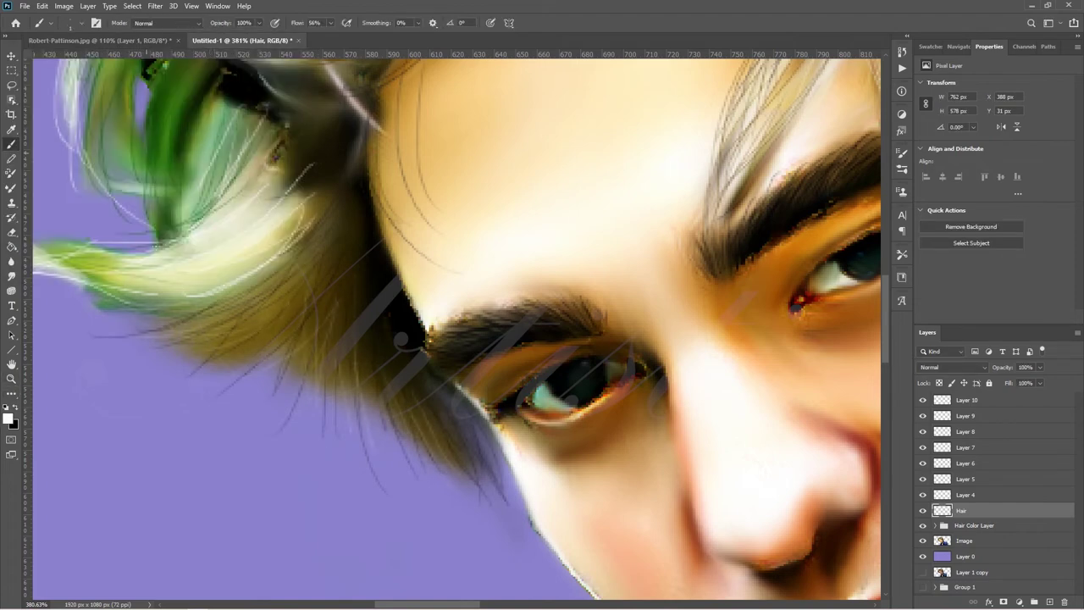
pyautogui.hotkey('ctrl', '0')
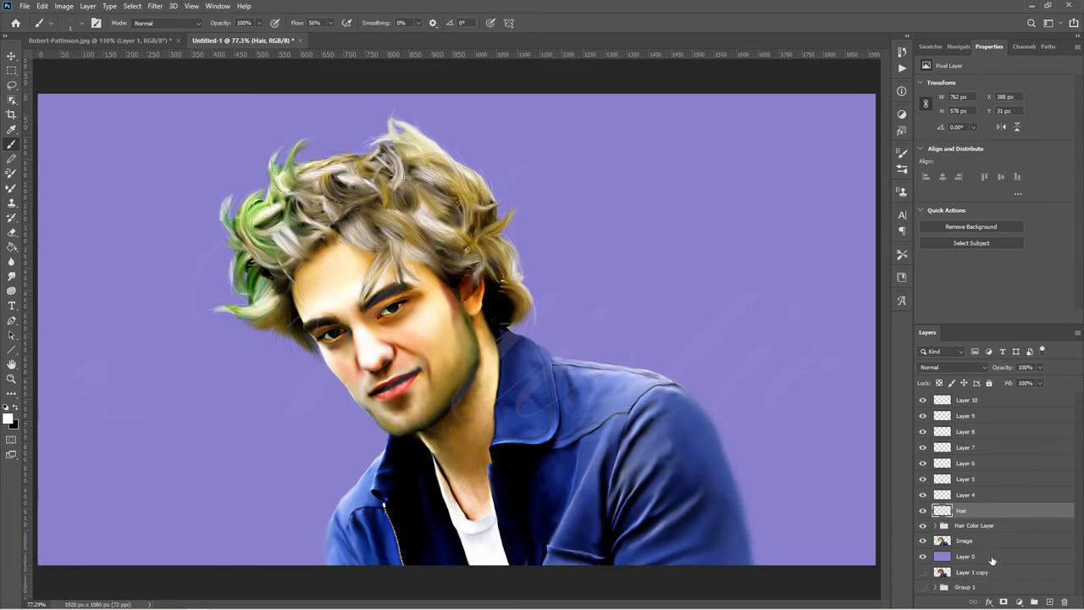
# Add a new layer above the purple background and set the foreground colour to purple.
pyautogui.click(991, 560)
pyautogui.click(1048, 601)
pyautogui.click(9, 418)
pyautogui.click(169, 118)
pyautogui.click(104, 120)
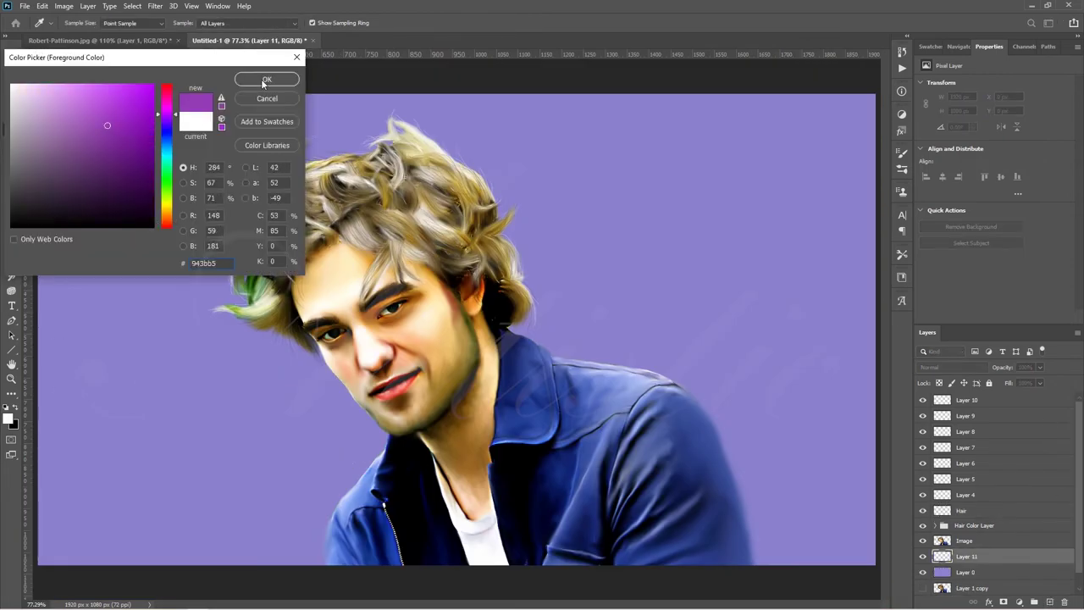
pyautogui.click(267, 79)
# Paint purple clouds around the hair, jaw and neck with the Artistic - Cloud 1 brush.
pyautogui.press('b')
pyautogui.click(901, 169)
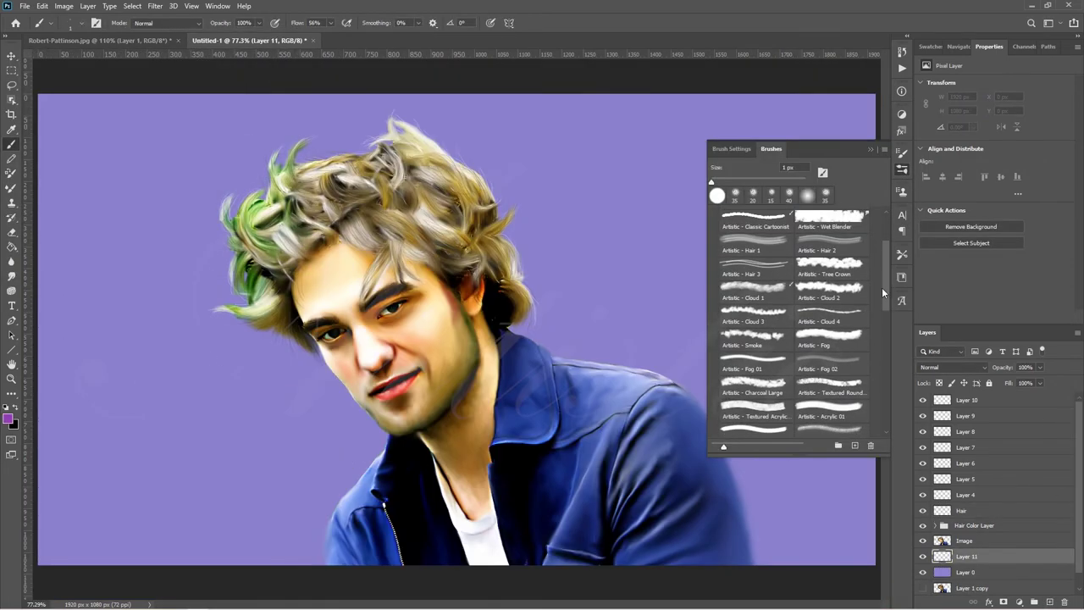
pyautogui.click(659, 288)
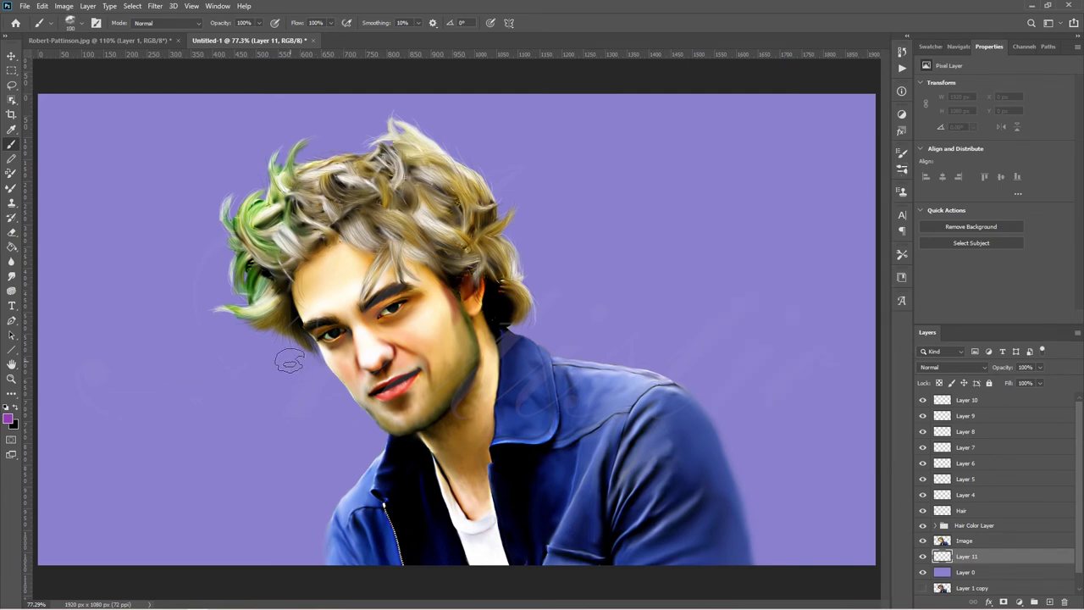
pyautogui.moveTo(258, 292)
pyautogui.mouseDown()
pyautogui.moveTo(305, 148)
pyautogui.moveTo(514, 206)
pyautogui.moveTo(552, 314)
pyautogui.moveTo(610, 339)
pyautogui.mouseUp()
pyautogui.moveTo(334, 356); pyautogui.dragTo(353, 398)
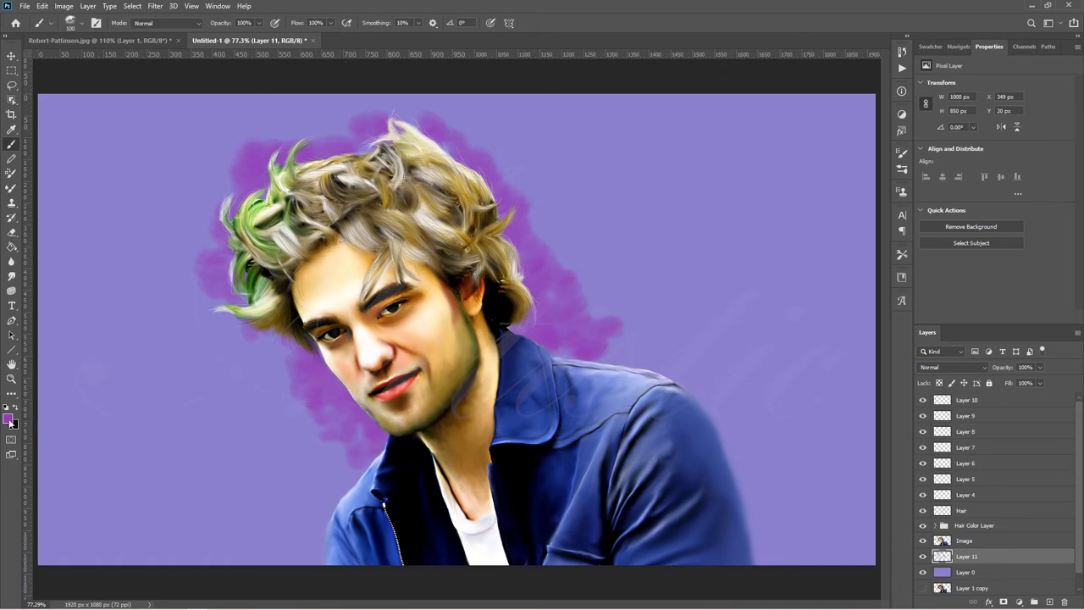
pyautogui.moveTo(346, 442)
pyautogui.mouseDown()
pyautogui.moveTo(309, 373)
pyautogui.moveTo(326, 491)
pyautogui.mouseUp()
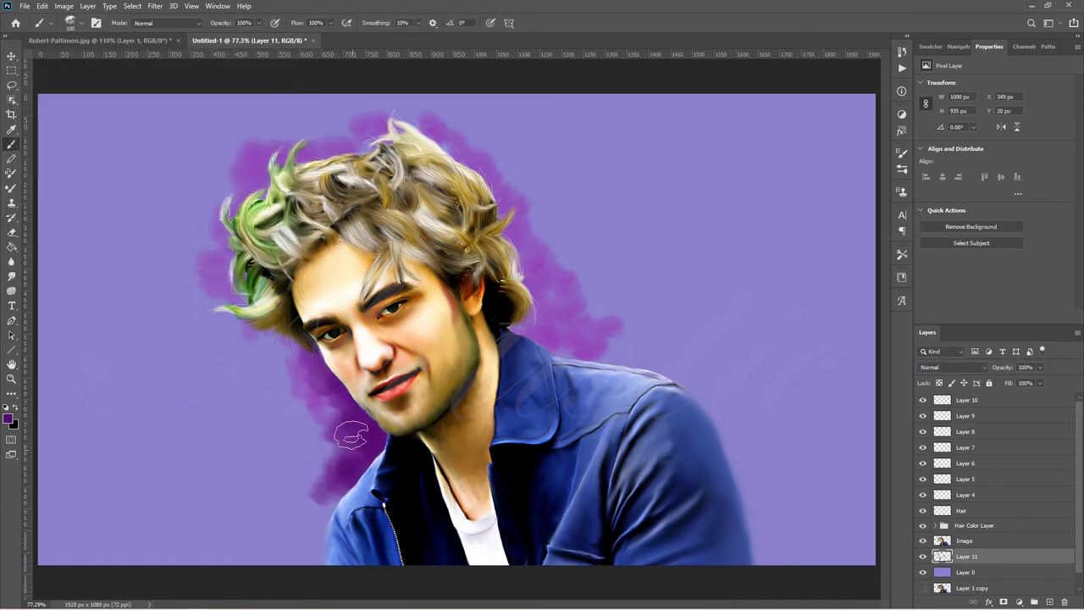
pyautogui.moveTo(381, 119)
pyautogui.mouseDown()
pyautogui.moveTo(259, 114)
pyautogui.moveTo(173, 296)
pyautogui.moveTo(483, 96)
pyautogui.moveTo(559, 204)
pyautogui.mouseUp()
pyautogui.moveTo(314, 382)
pyautogui.mouseDown()
pyautogui.moveTo(305, 508)
pyautogui.moveTo(268, 427)
pyautogui.moveTo(339, 474)
pyautogui.mouseUp()
pyautogui.moveTo(508, 356)
pyautogui.mouseDown()
pyautogui.moveTo(576, 304)
pyautogui.moveTo(542, 220)
pyautogui.moveTo(491, 161)
pyautogui.moveTo(338, 141)
pyautogui.moveTo(220, 194)
pyautogui.mouseUp()
pyautogui.moveTo(322, 127); pyautogui.dragTo(474, 101)
pyautogui.moveTo(220, 237); pyautogui.dragTo(313, 457)
# Switch to a deeper purple and fill the lower-left, left and right-of-neck background.
pyautogui.click(8, 419)
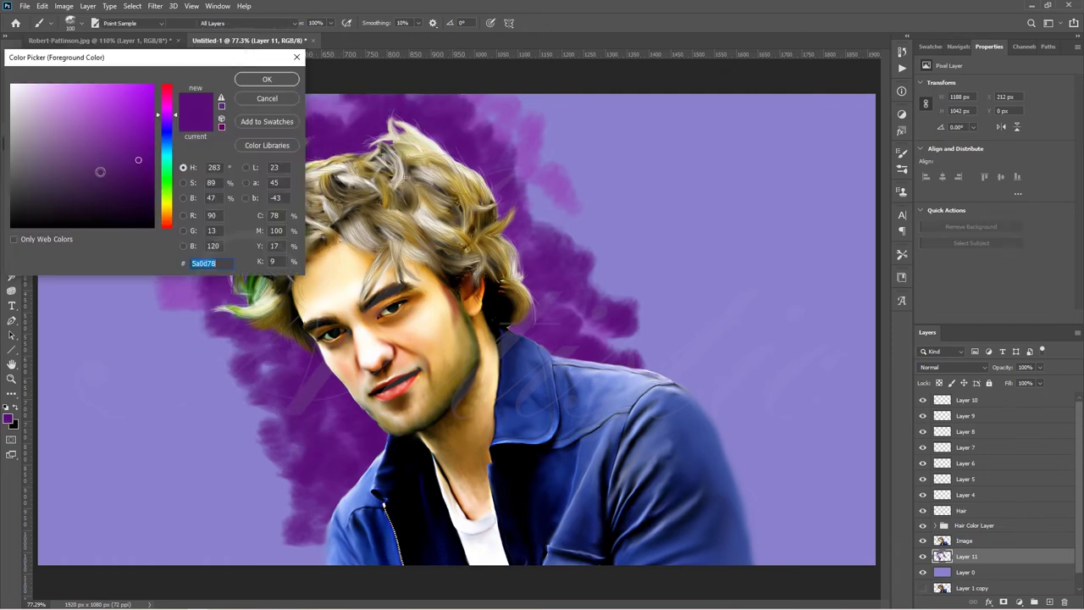
pyautogui.click(138, 160)
pyautogui.click(266, 78)
pyautogui.moveTo(280, 414); pyautogui.dragTo(254, 541)
pyautogui.moveTo(271, 339)
pyautogui.mouseDown()
pyautogui.moveTo(243, 438)
pyautogui.moveTo(268, 498)
pyautogui.moveTo(144, 474)
pyautogui.moveTo(136, 542)
pyautogui.mouseUp()
pyautogui.moveTo(542, 169)
pyautogui.mouseDown()
pyautogui.moveTo(593, 220)
pyautogui.moveTo(664, 331)
pyautogui.moveTo(525, 176)
pyautogui.moveTo(626, 110)
pyautogui.moveTo(652, 186)
pyautogui.moveTo(686, 211)
pyautogui.moveTo(635, 303)
pyautogui.moveTo(745, 364)
pyautogui.mouseUp()
pyautogui.moveTo(248, 165)
pyautogui.mouseDown()
pyautogui.moveTo(182, 415)
pyautogui.moveTo(174, 560)
pyautogui.mouseUp()
pyautogui.moveTo(82, 457); pyautogui.dragTo(102, 467)
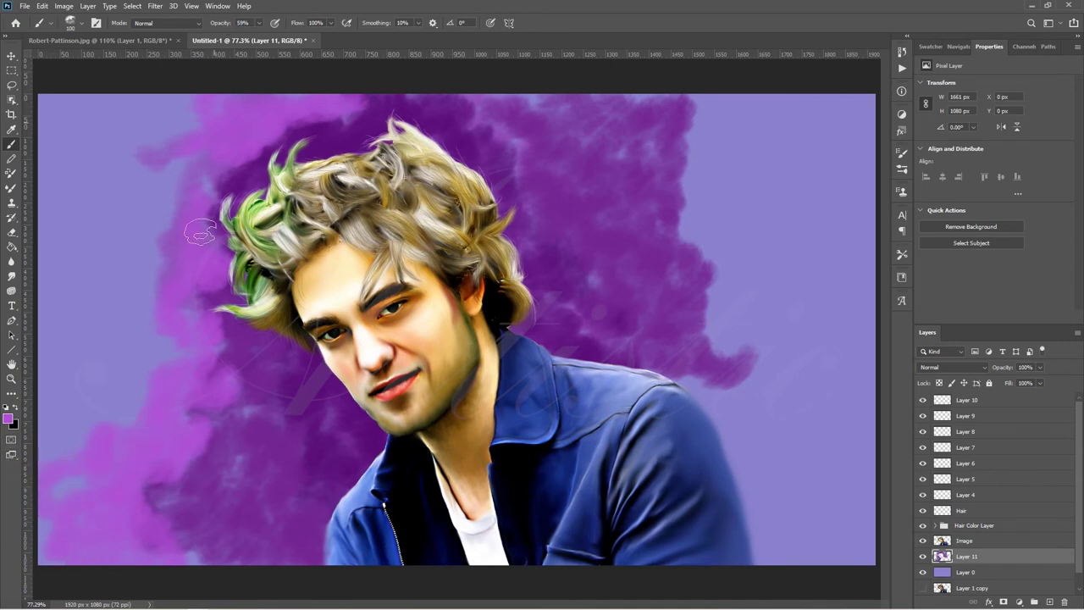
pyautogui.moveTo(200, 231)
pyautogui.mouseDown()
pyautogui.moveTo(194, 561)
pyautogui.moveTo(121, 375)
pyautogui.mouseUp()
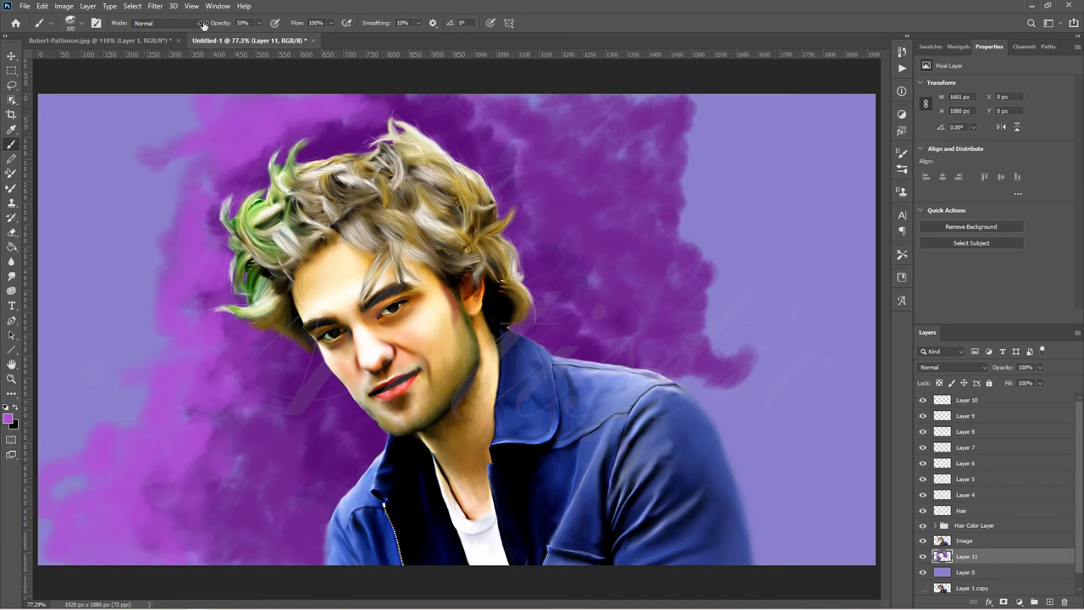
# Lower brush opacity to about 50% and paint lighter purple over the upper and right cloud edges.
pyautogui.keyDown('alt'); pyautogui.click(335, 140); pyautogui.keyUp('alt')
pyautogui.moveTo(212, 216)
pyautogui.mouseDown()
pyautogui.moveTo(223, 406)
pyautogui.moveTo(252, 142)
pyautogui.mouseUp()
pyautogui.press('5')
pyautogui.press('1')
pyautogui.hotkey('ctrl', 'z')
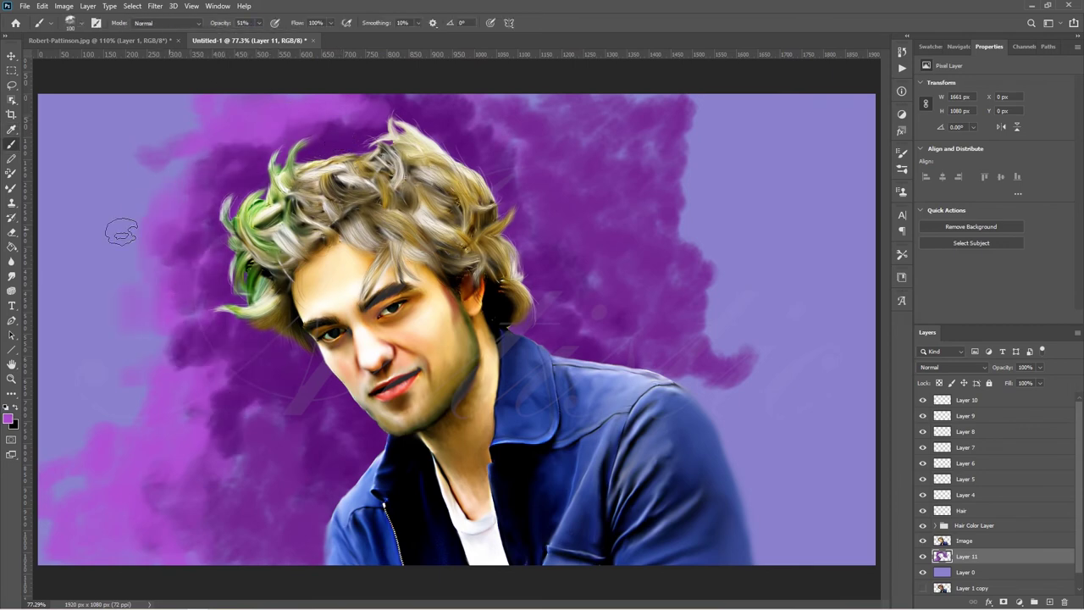
pyautogui.moveTo(714, 129); pyautogui.dragTo(575, 95)
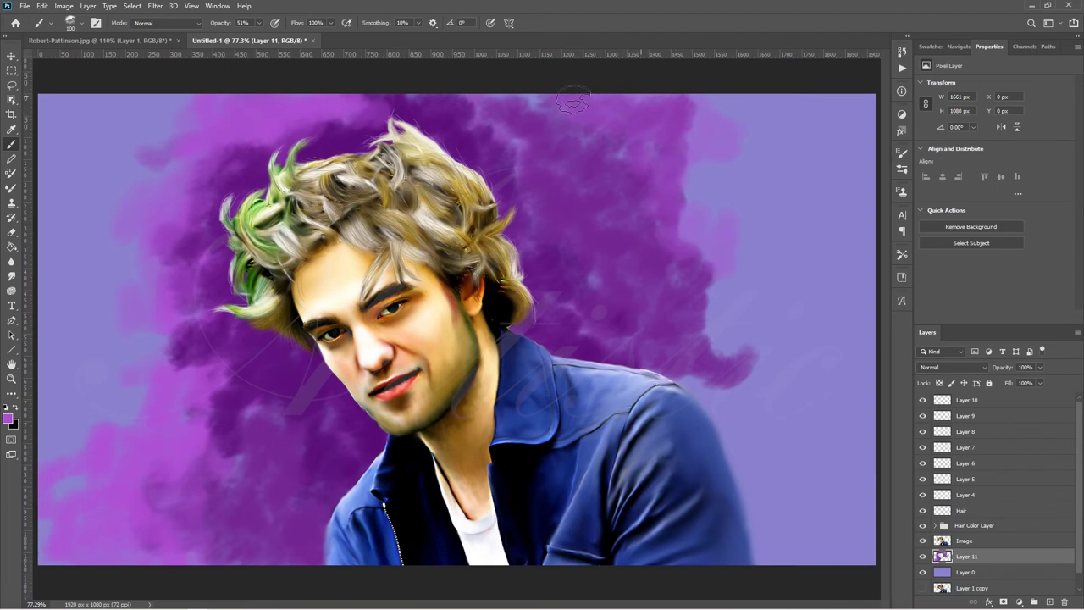
pyautogui.moveTo(690, 371); pyautogui.dragTo(726, 380)
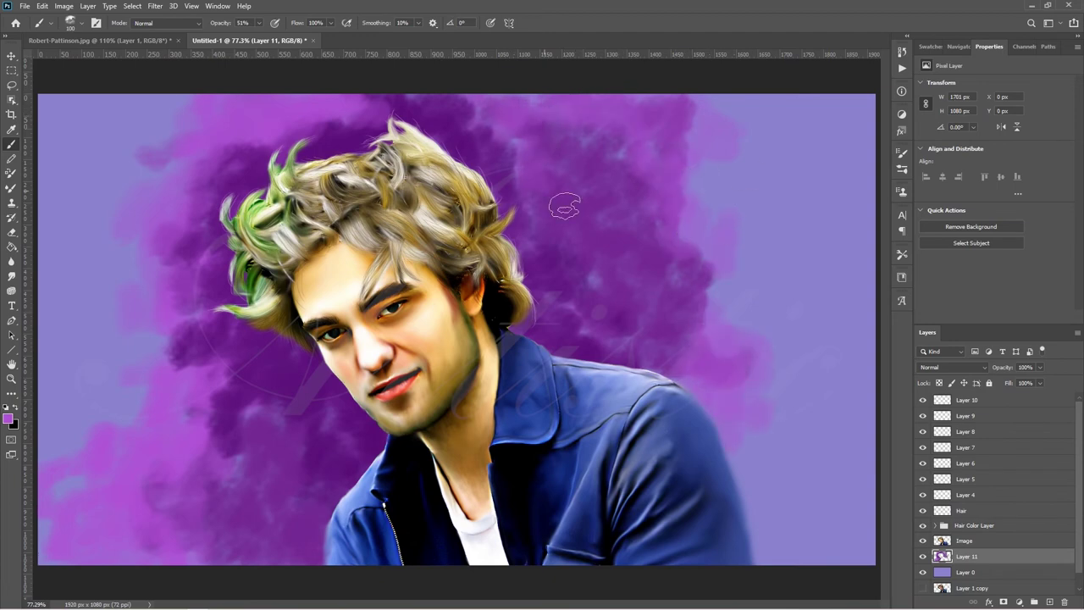
pyautogui.moveTo(564, 206); pyautogui.dragTo(595, 173)
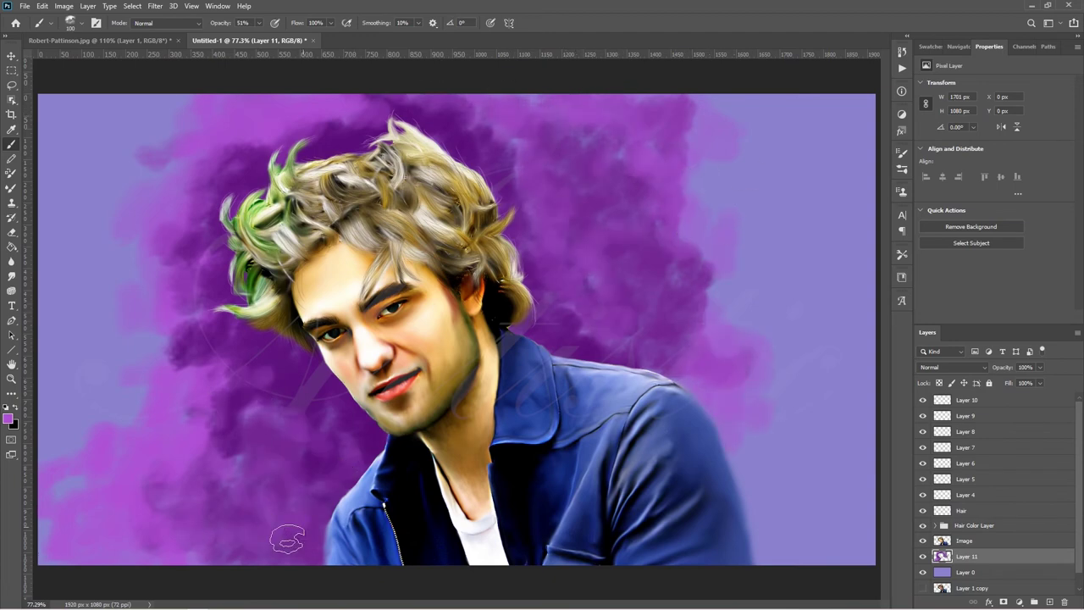
# Paint light lilac strokes into the lower-left, left-of-face and right-side clouds.
pyautogui.click(7, 418)
pyautogui.click(276, 77)
pyautogui.moveTo(126, 406)
pyautogui.mouseDown()
pyautogui.moveTo(50, 449)
pyautogui.moveTo(110, 355)
pyautogui.moveTo(105, 375)
pyautogui.moveTo(133, 223)
pyautogui.moveTo(87, 269)
pyautogui.moveTo(93, 177)
pyautogui.moveTo(176, 146)
pyautogui.mouseUp()
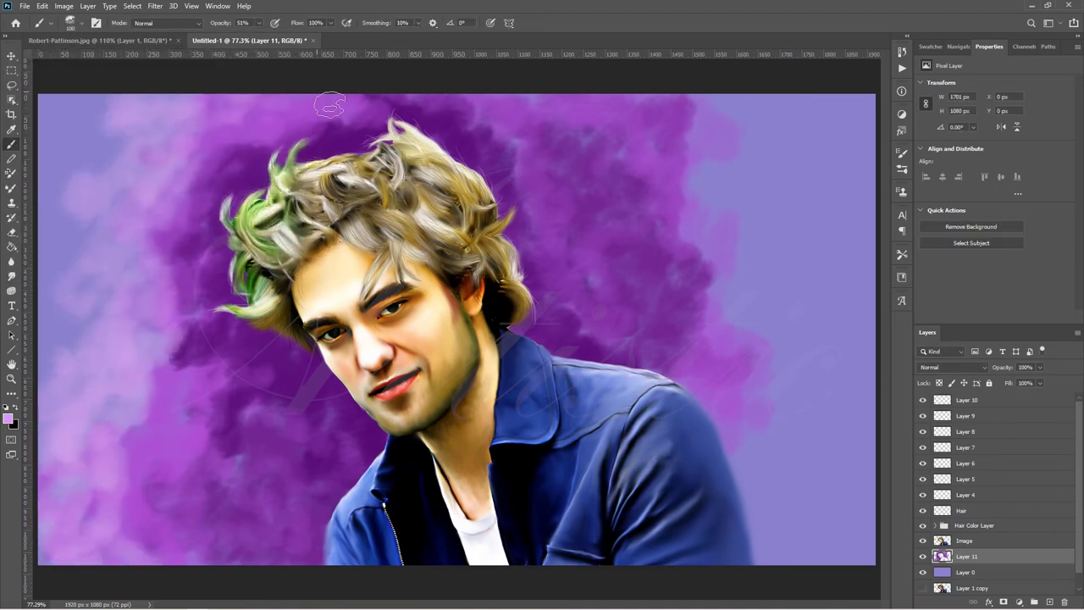
pyautogui.moveTo(329, 105)
pyautogui.mouseDown()
pyautogui.moveTo(271, 375)
pyautogui.moveTo(164, 477)
pyautogui.mouseUp()
pyautogui.moveTo(686, 91)
pyautogui.mouseDown()
pyautogui.moveTo(737, 140)
pyautogui.moveTo(750, 247)
pyautogui.moveTo(678, 270)
pyautogui.moveTo(613, 183)
pyautogui.moveTo(804, 542)
pyautogui.moveTo(803, 387)
pyautogui.moveTo(753, 279)
pyautogui.mouseUp()
# Paint soft white cloud strokes on the left, right and lower-right background.
pyautogui.click(8, 419)
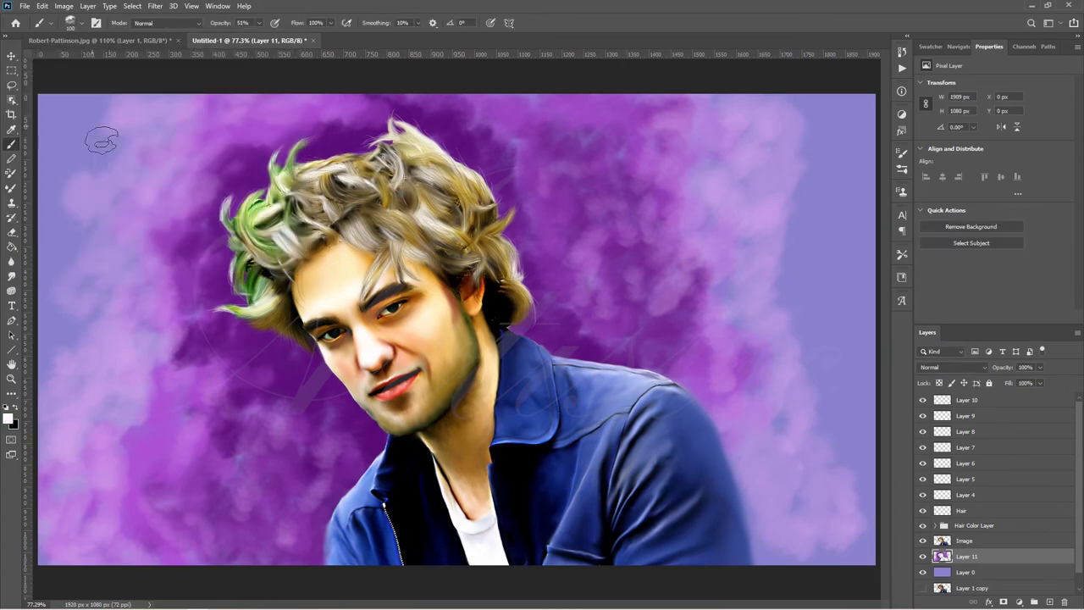
pyautogui.moveTo(101, 138)
pyautogui.mouseDown()
pyautogui.moveTo(80, 242)
pyautogui.moveTo(145, 155)
pyautogui.moveTo(63, 448)
pyautogui.moveTo(181, 105)
pyautogui.moveTo(242, 459)
pyautogui.moveTo(195, 478)
pyautogui.moveTo(127, 423)
pyautogui.moveTo(338, 491)
pyautogui.moveTo(242, 423)
pyautogui.moveTo(254, 436)
pyautogui.mouseUp()
pyautogui.moveTo(835, 156)
pyautogui.mouseDown()
pyautogui.moveTo(764, 101)
pyautogui.moveTo(822, 347)
pyautogui.mouseUp()
pyautogui.moveTo(847, 398)
pyautogui.mouseDown()
pyautogui.moveTo(798, 528)
pyautogui.moveTo(841, 536)
pyautogui.moveTo(859, 372)
pyautogui.moveTo(743, 365)
pyautogui.mouseUp()
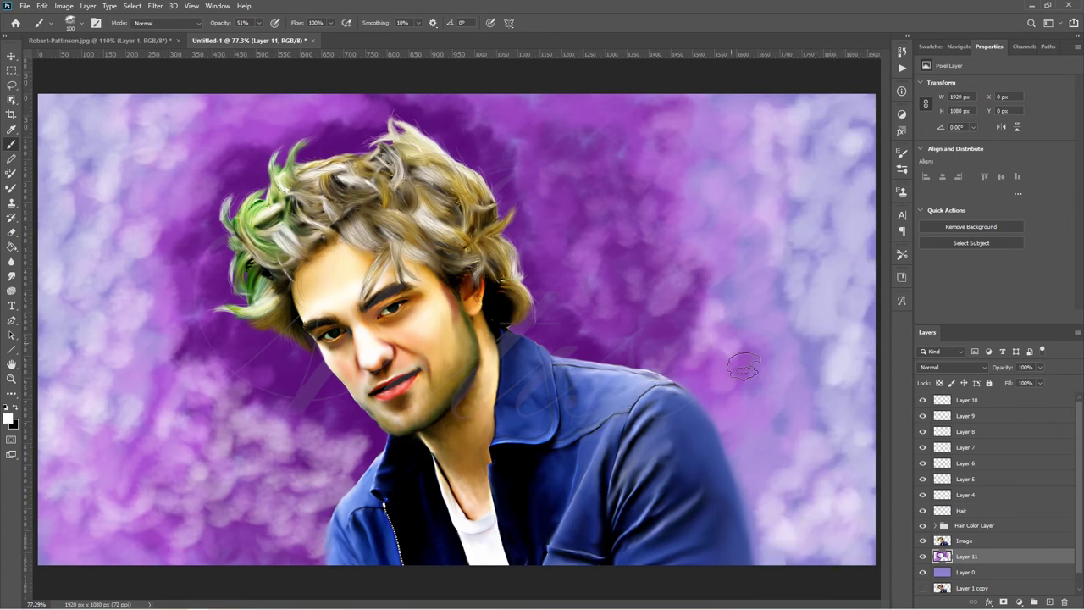
# Darken the lower-left and lower-right edges with sampled dark purple.
pyautogui.keyDown('alt'); pyautogui.click(330, 339); pyautogui.keyUp('alt')
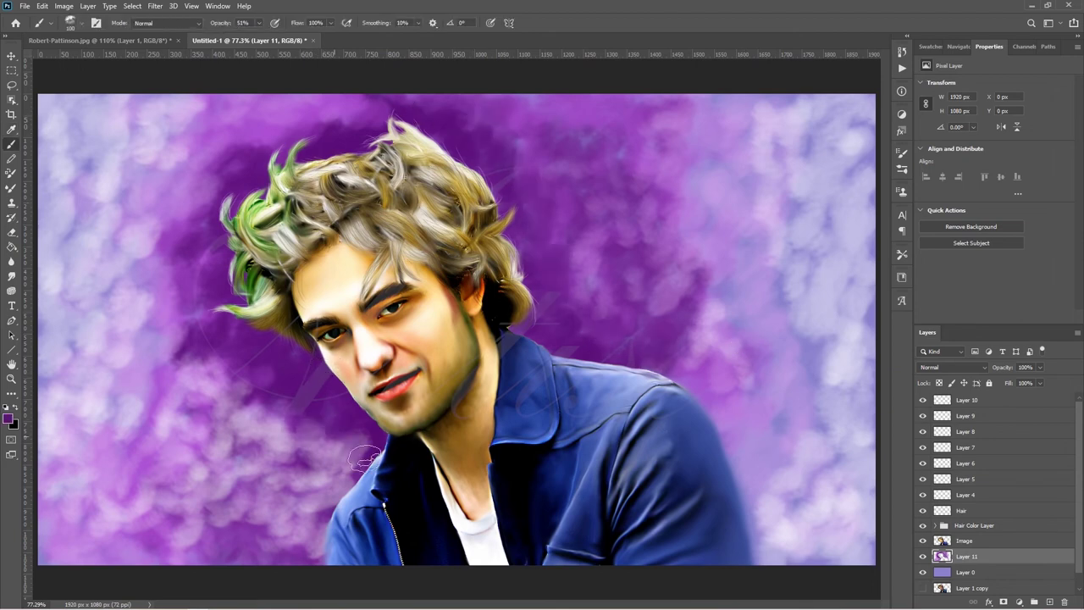
pyautogui.moveTo(276, 529); pyautogui.dragTo(285, 515)
pyautogui.moveTo(685, 364)
pyautogui.mouseDown()
pyautogui.moveTo(812, 551)
pyautogui.moveTo(798, 474)
pyautogui.mouseUp()
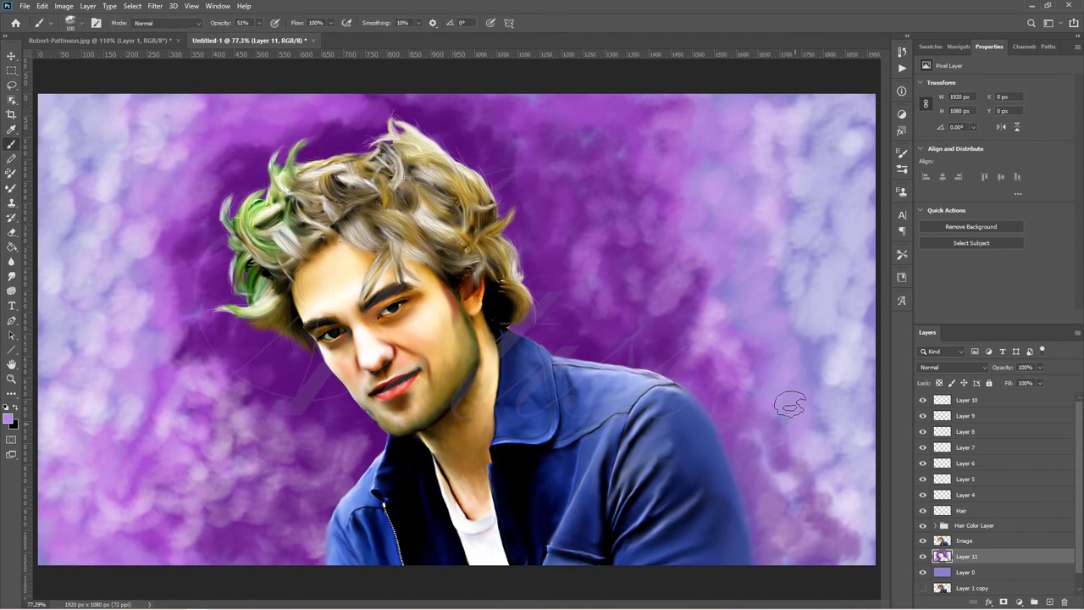
pyautogui.keyDown('alt'); pyautogui.click(688, 168); pyautogui.keyUp('alt')
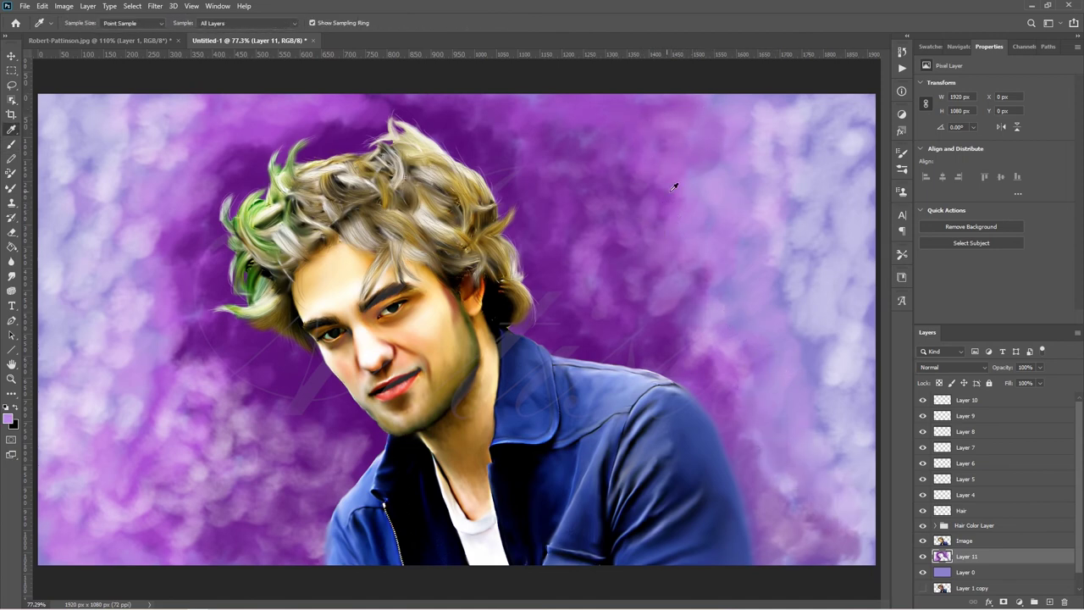
# Sample several purple and pink shades from the background clouds.
pyautogui.keyDown('alt'); pyautogui.click(757, 137); pyautogui.keyUp('alt')
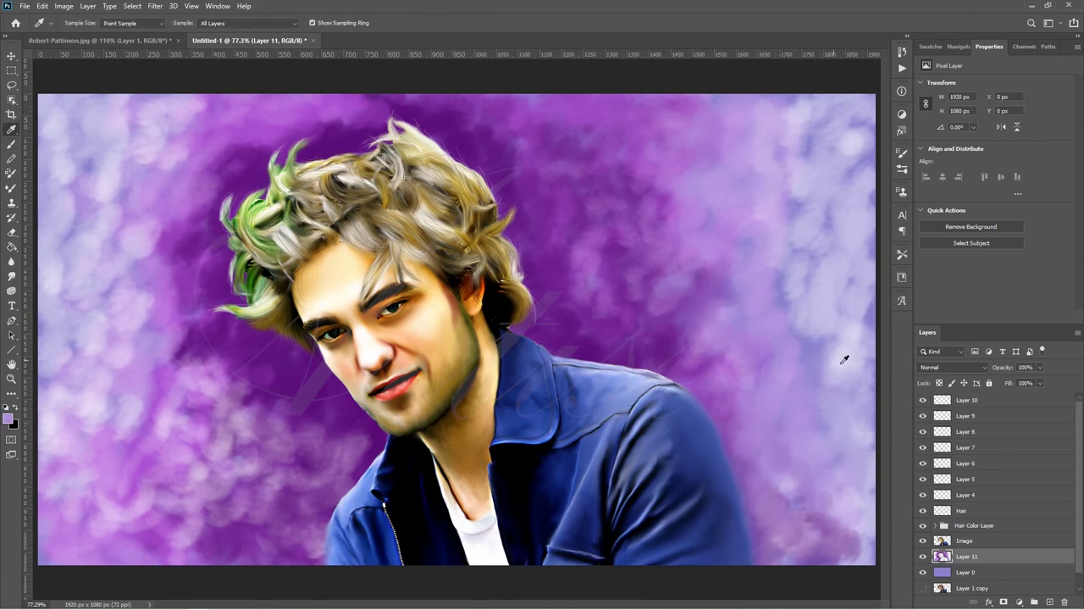
pyautogui.keyDown('alt'); pyautogui.click(809, 269); pyautogui.keyUp('alt')
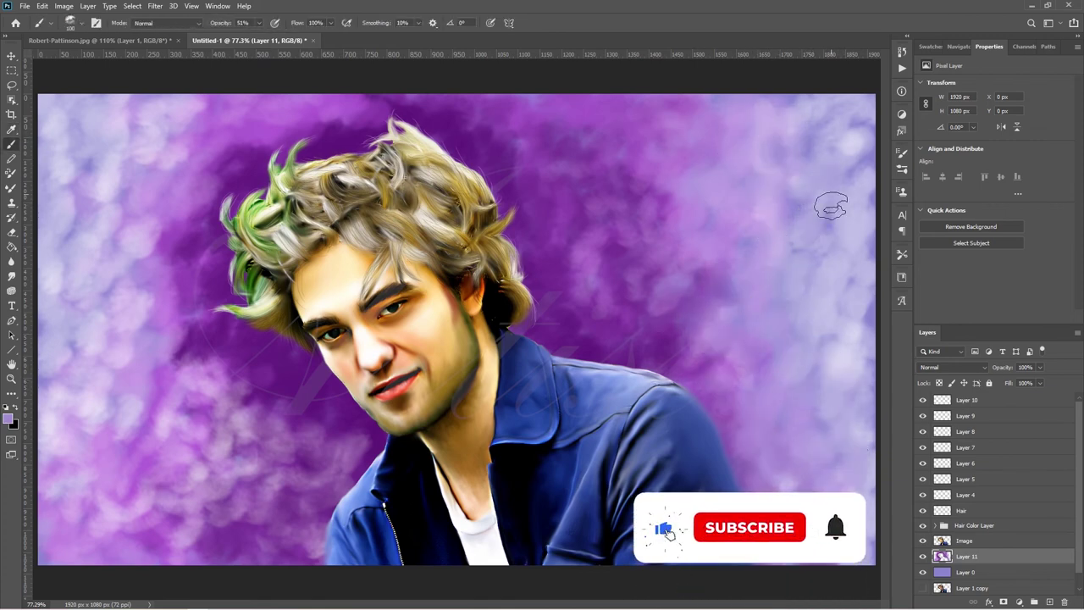
pyautogui.keyDown('alt'); pyautogui.click(579, 220); pyautogui.keyUp('alt')
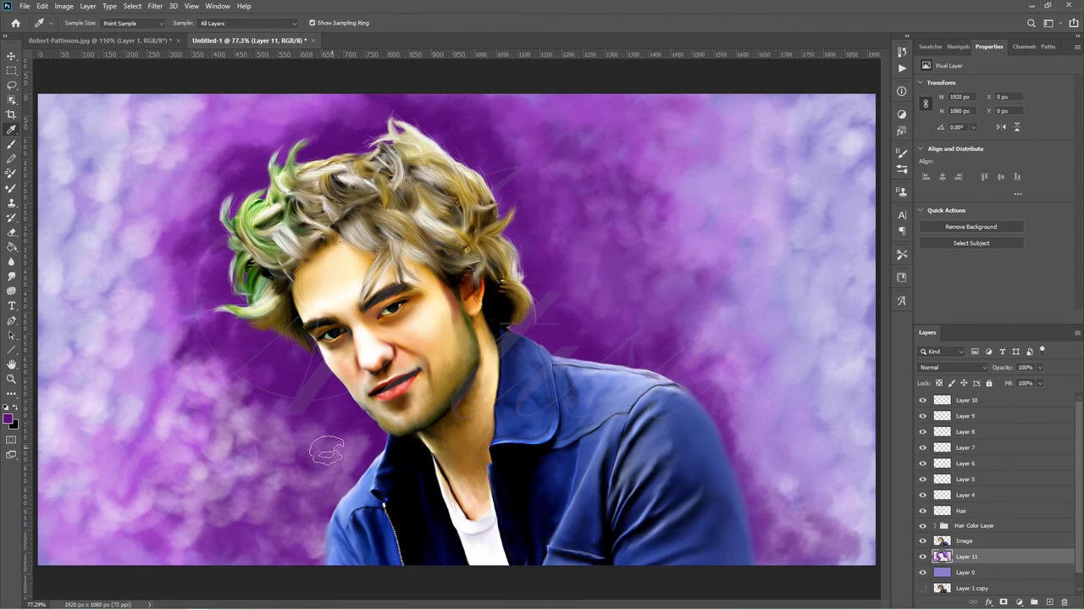
pyautogui.press('alt')
pyautogui.moveTo(293, 449); pyautogui.dragTo(255, 507)
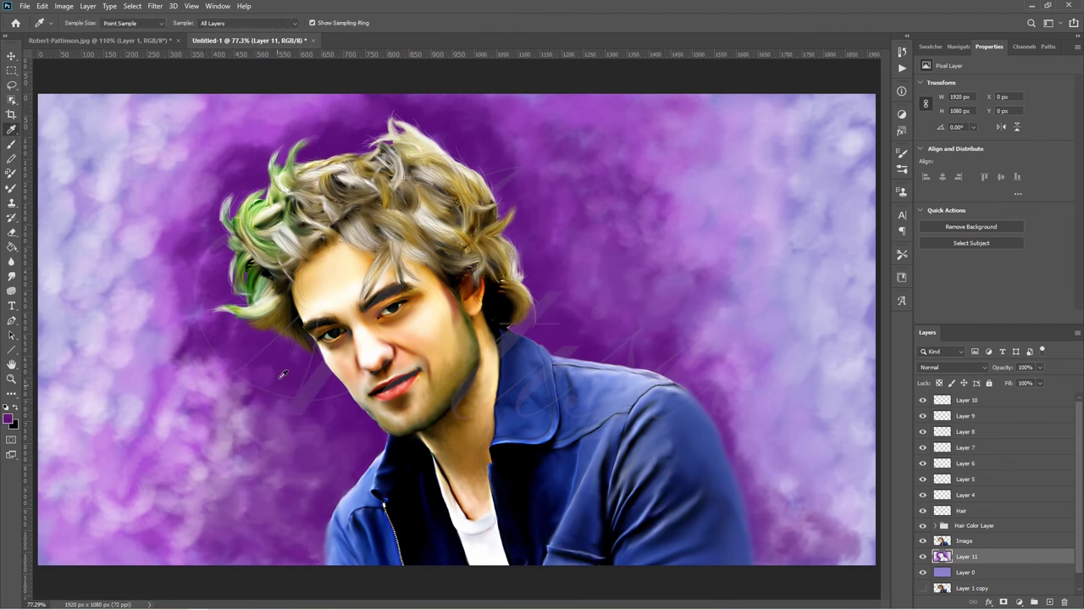
pyautogui.press('b')
pyautogui.keyDown('alt'); pyautogui.click(241, 356); pyautogui.keyUp('alt')
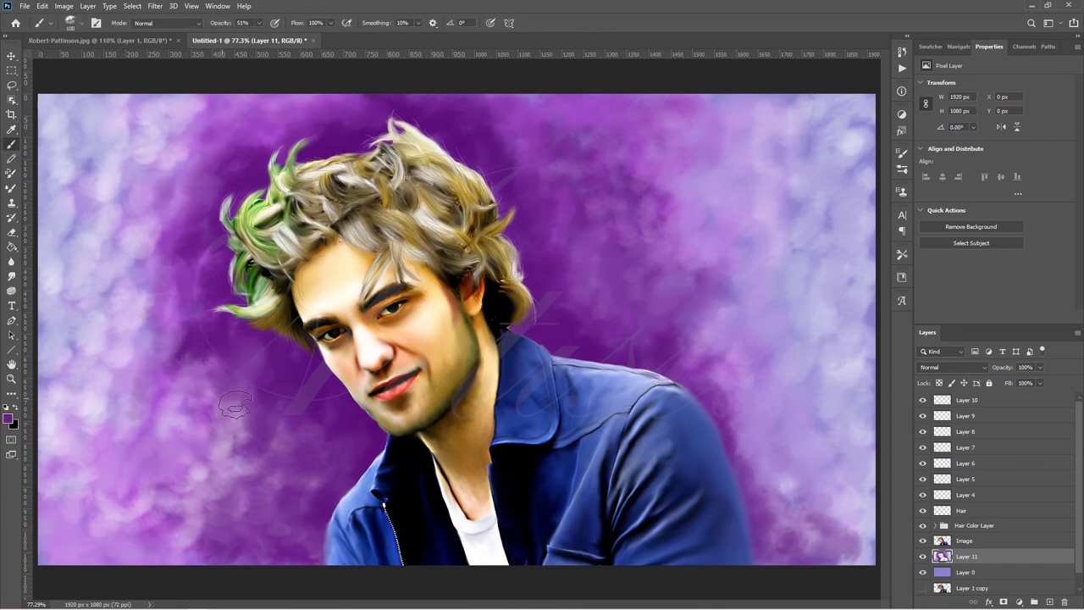
# Lighten the lower and upper-right clouds with lavender, and darken the left side with purple.
pyautogui.keyDown('alt'); pyautogui.click(106, 296); pyautogui.keyUp('alt')
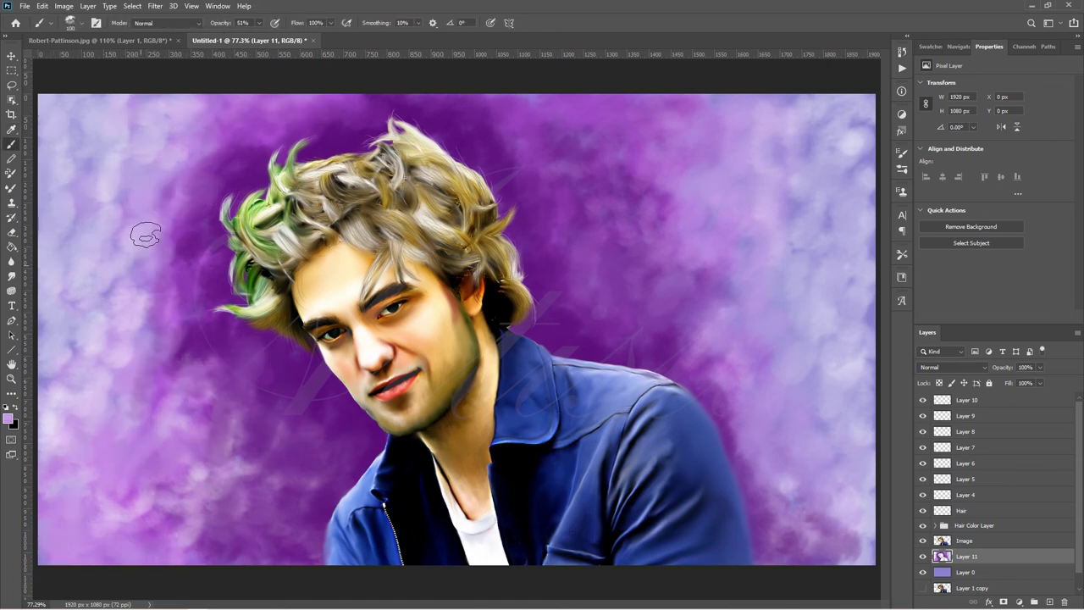
pyautogui.moveTo(51, 529); pyautogui.dragTo(279, 529)
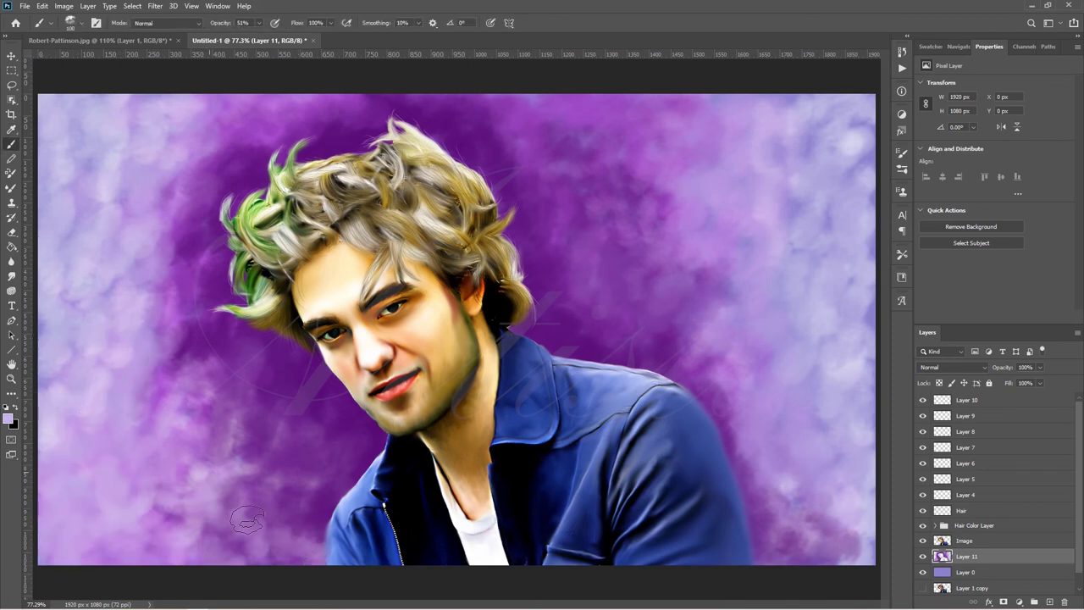
pyautogui.moveTo(785, 478); pyautogui.dragTo(838, 542)
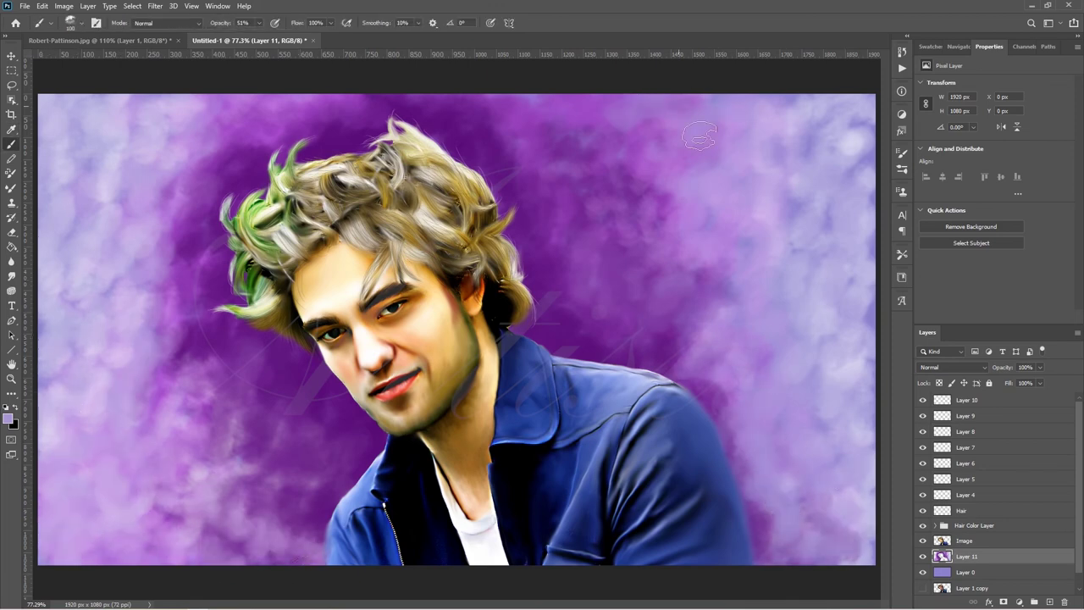
pyautogui.moveTo(637, 219)
pyautogui.mouseDown()
pyautogui.moveTo(758, 360)
pyautogui.moveTo(589, 123)
pyautogui.mouseUp()
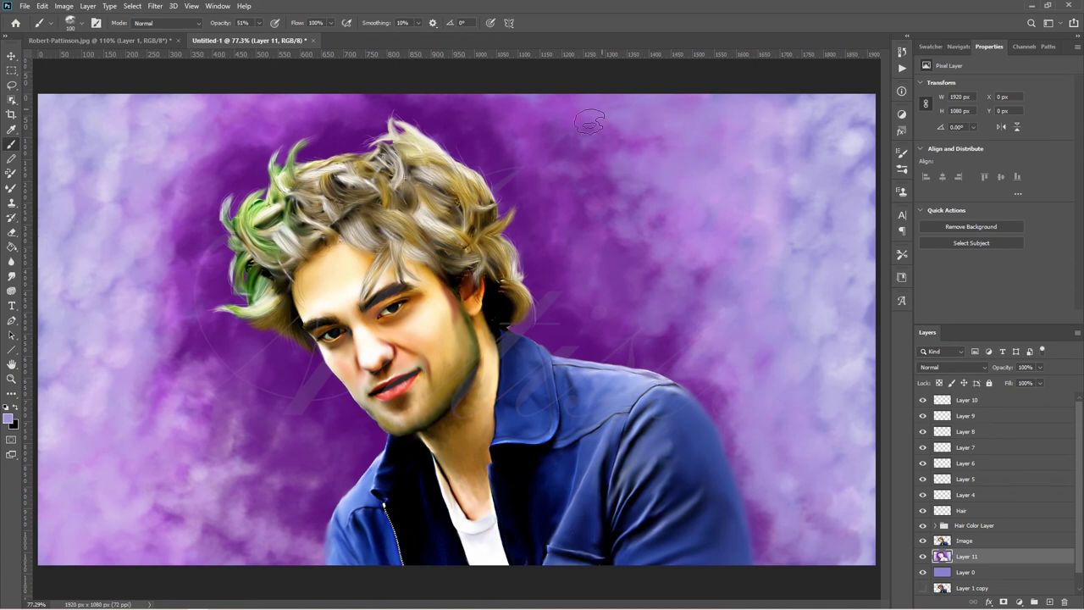
pyautogui.moveTo(859, 149)
pyautogui.mouseDown()
pyautogui.moveTo(805, 286)
pyautogui.moveTo(728, 398)
pyautogui.moveTo(628, 124)
pyautogui.moveTo(640, 290)
pyautogui.moveTo(757, 179)
pyautogui.moveTo(738, 314)
pyautogui.moveTo(795, 118)
pyautogui.mouseUp()
pyautogui.moveTo(196, 141)
pyautogui.mouseDown()
pyautogui.moveTo(126, 242)
pyautogui.moveTo(133, 367)
pyautogui.moveTo(90, 278)
pyautogui.moveTo(164, 151)
pyautogui.moveTo(217, 496)
pyautogui.mouseUp()
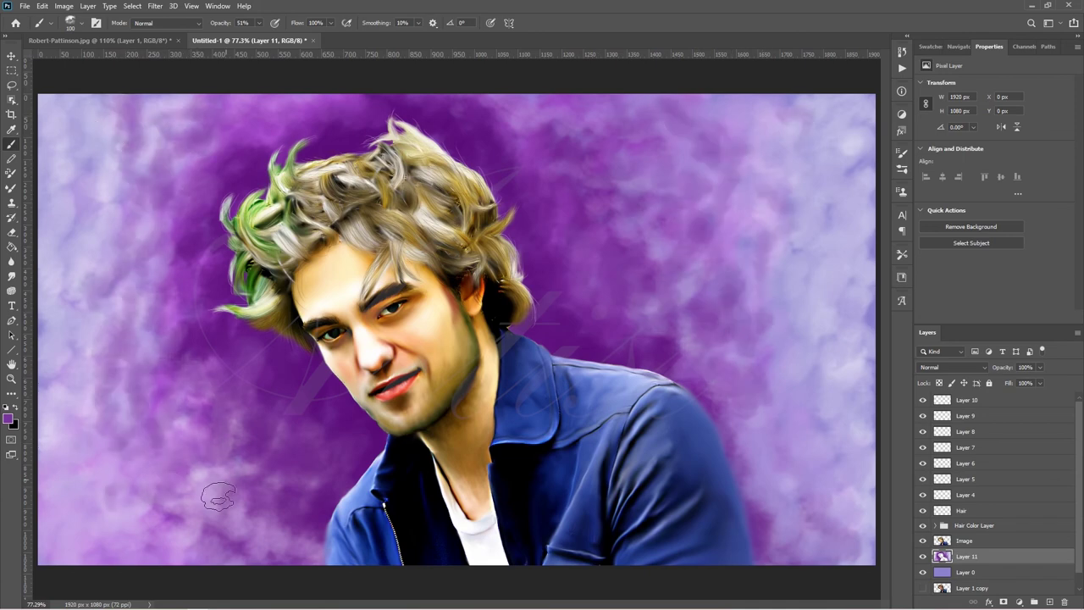
# On Layer 10, pick light green then pale yellow and brush yellow onto the right background.
pyautogui.click(1031, 405)
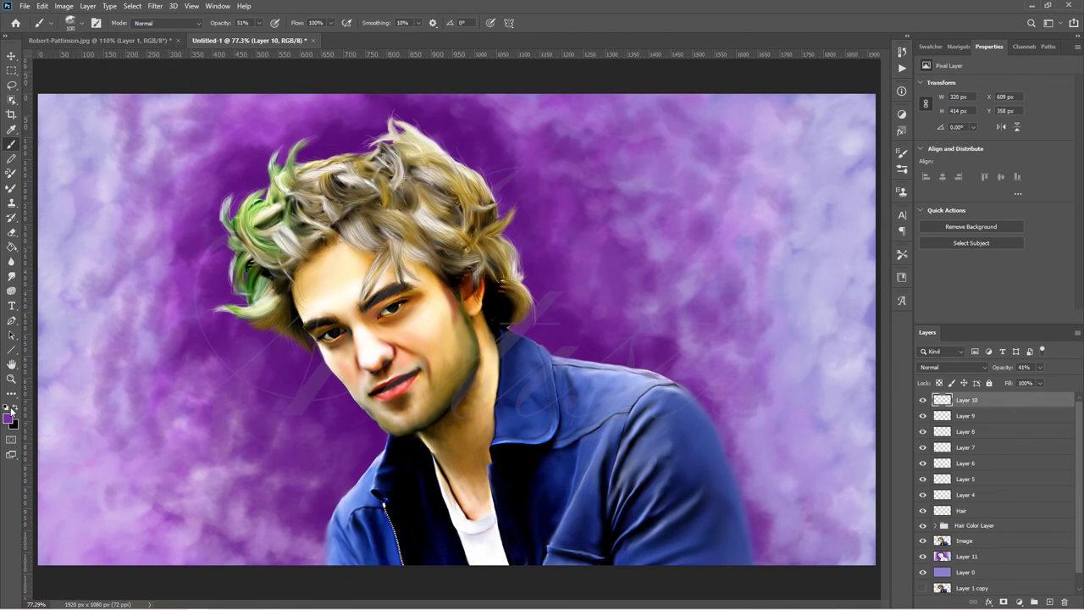
pyautogui.click(9, 416)
pyautogui.click(167, 188)
pyautogui.click(122, 97)
pyautogui.press('Return')
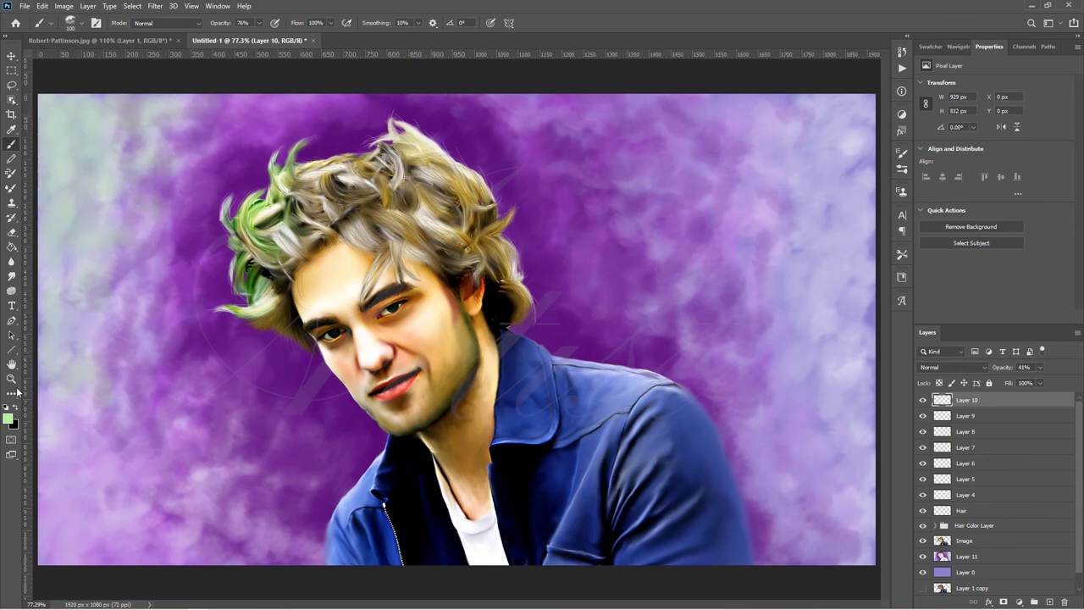
pyautogui.click(8, 416)
pyautogui.click(88, 96)
pyautogui.click(267, 82)
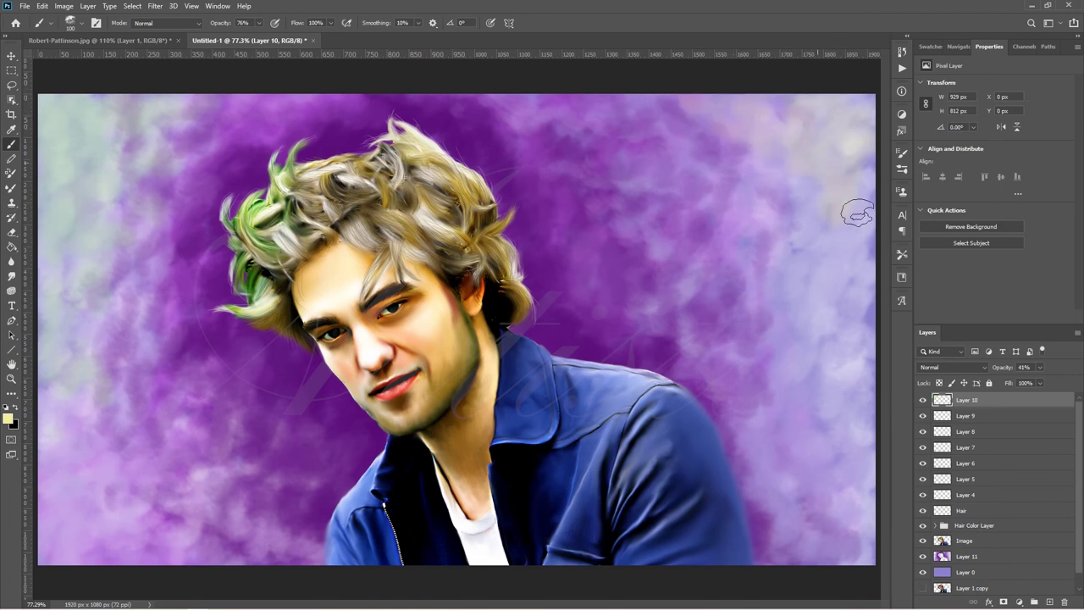
pyautogui.moveTo(857, 213)
pyautogui.mouseDown()
pyautogui.moveTo(847, 331)
pyautogui.moveTo(719, 182)
pyautogui.moveTo(872, 127)
pyautogui.mouseUp()
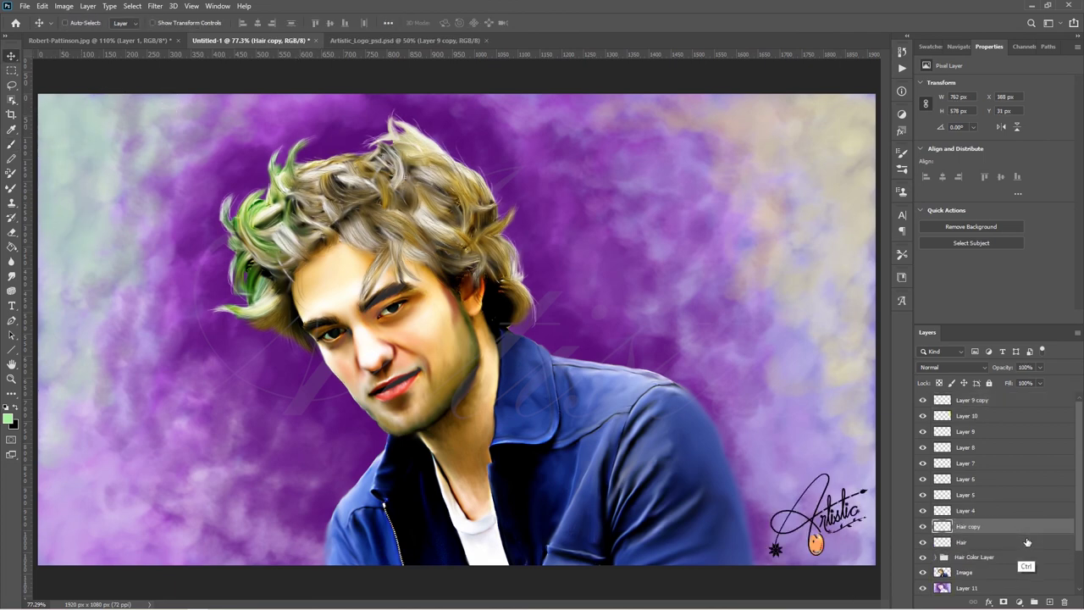
# Stamp all visible layers into new Layer 12 and add a Hue/Saturation adjustment above it.
pyautogui.click(1000, 404)
pyautogui.hotkey('ctrl', 'shift', 'alt', 'e')
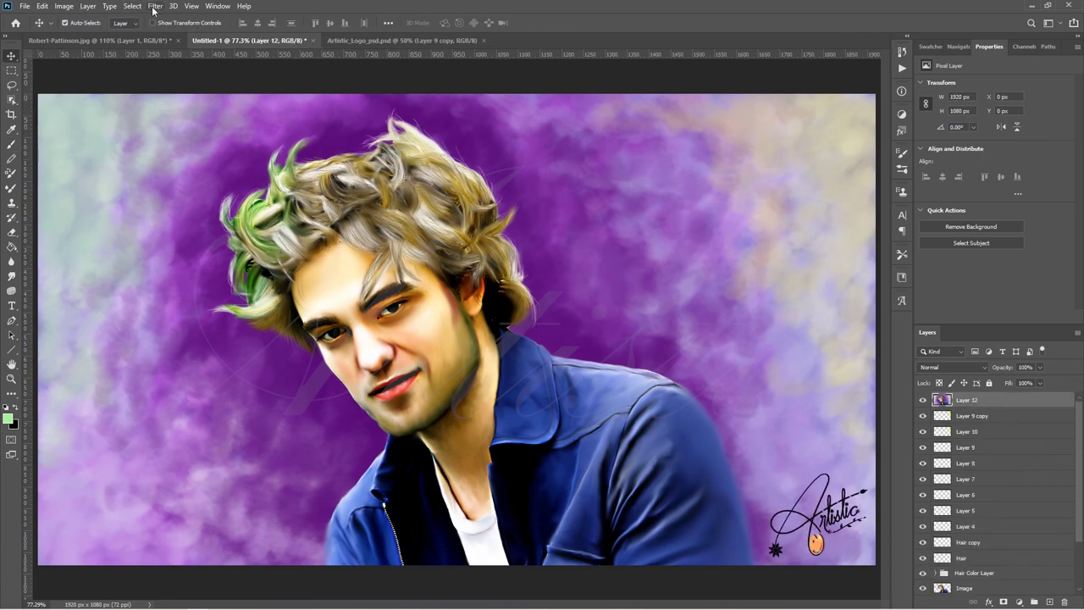
pyautogui.click(902, 113)
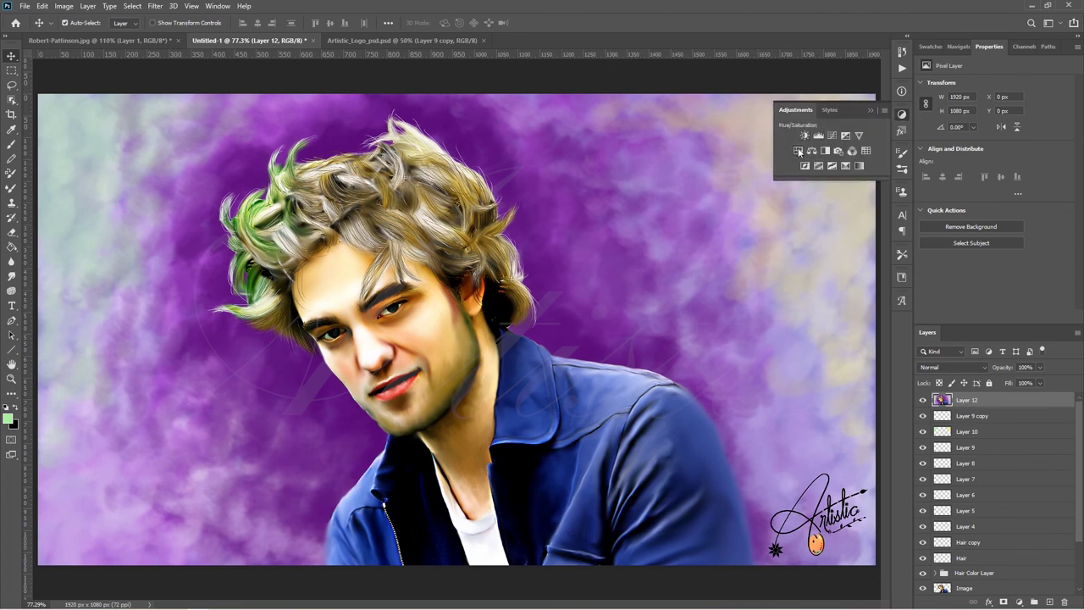
pyautogui.click(799, 151)
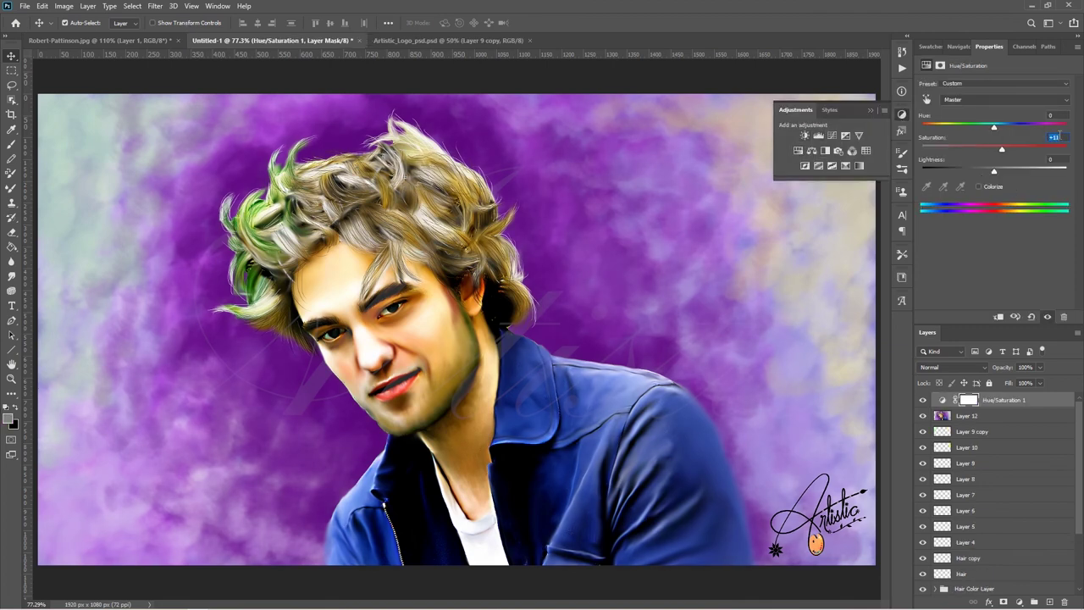
pyautogui.click(902, 116)
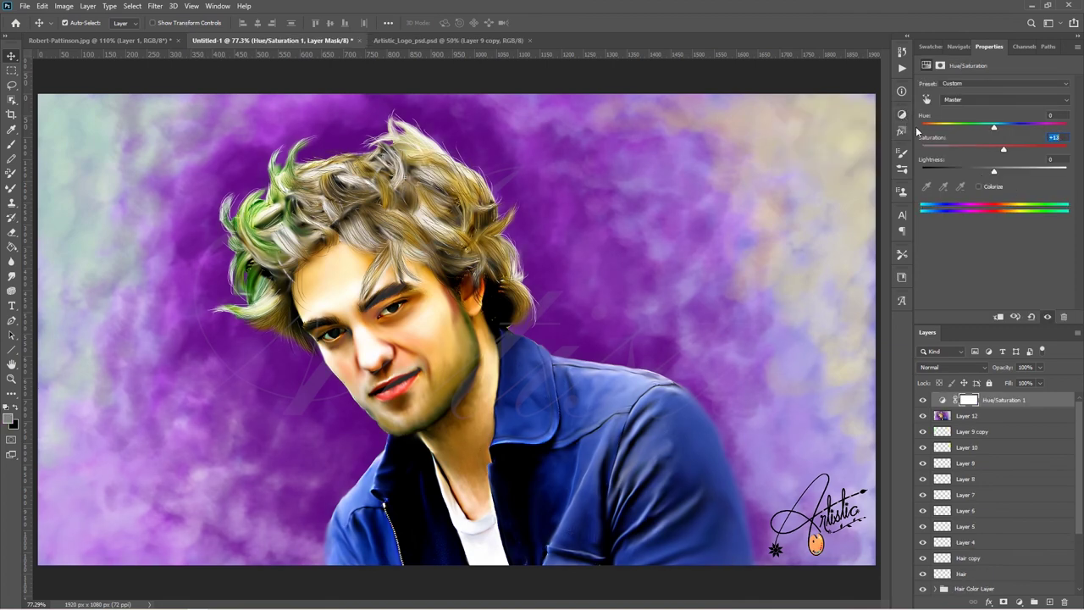